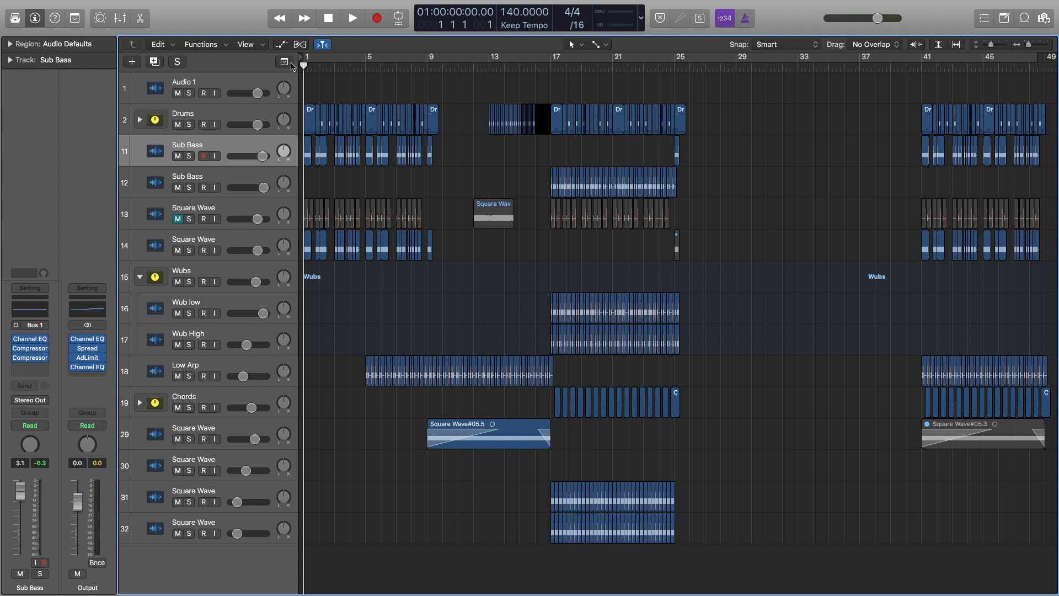
# Play the arrangement from the project start and stop at about bar 26.
pyautogui.press('space')
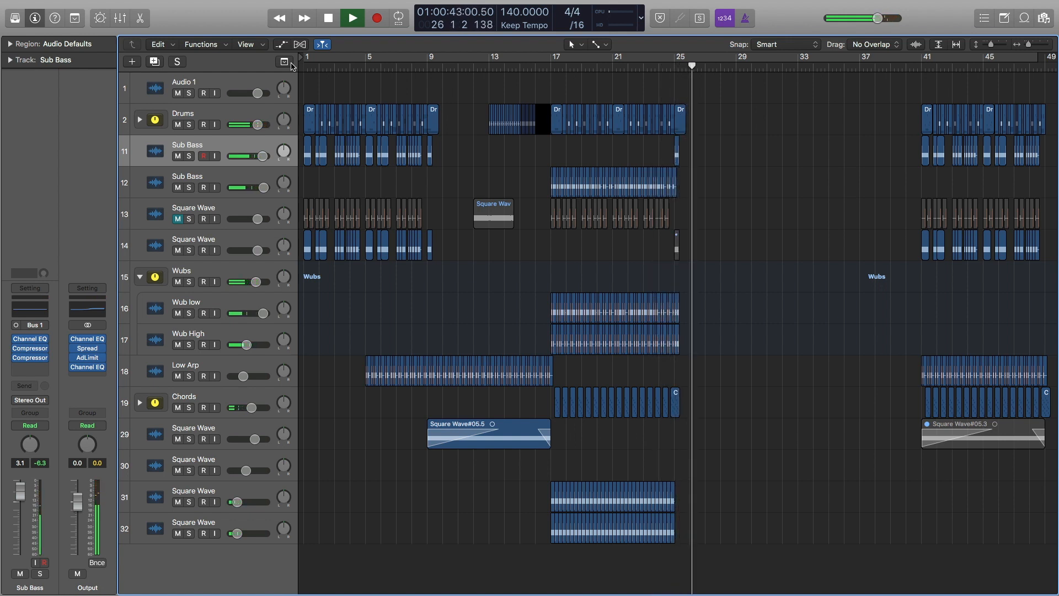
pyautogui.press('space')
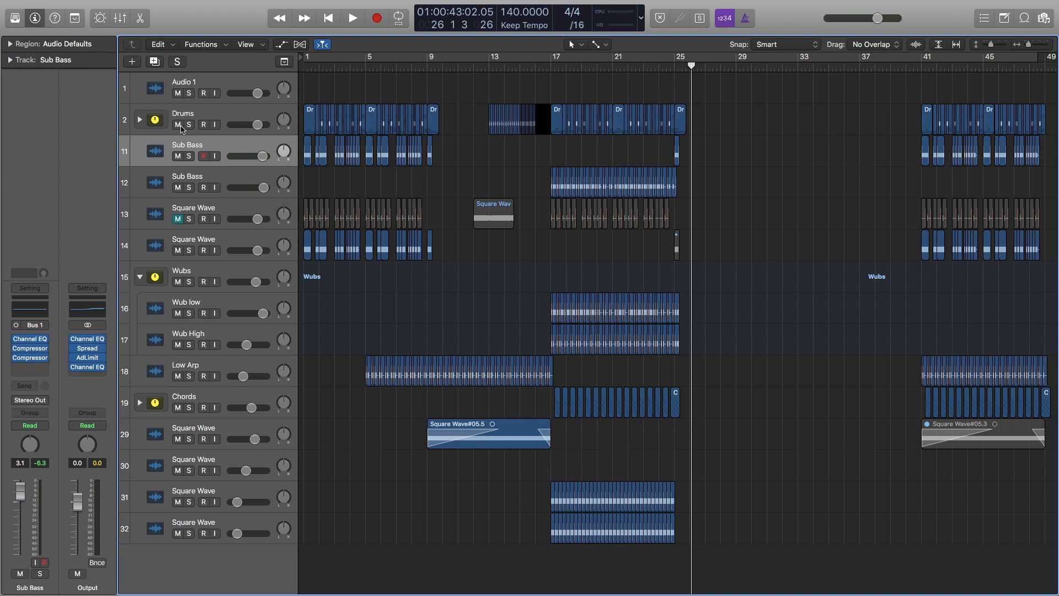
# Expand the Drums track stack and select the first Kick track with its regions.
pyautogui.click(140, 120)
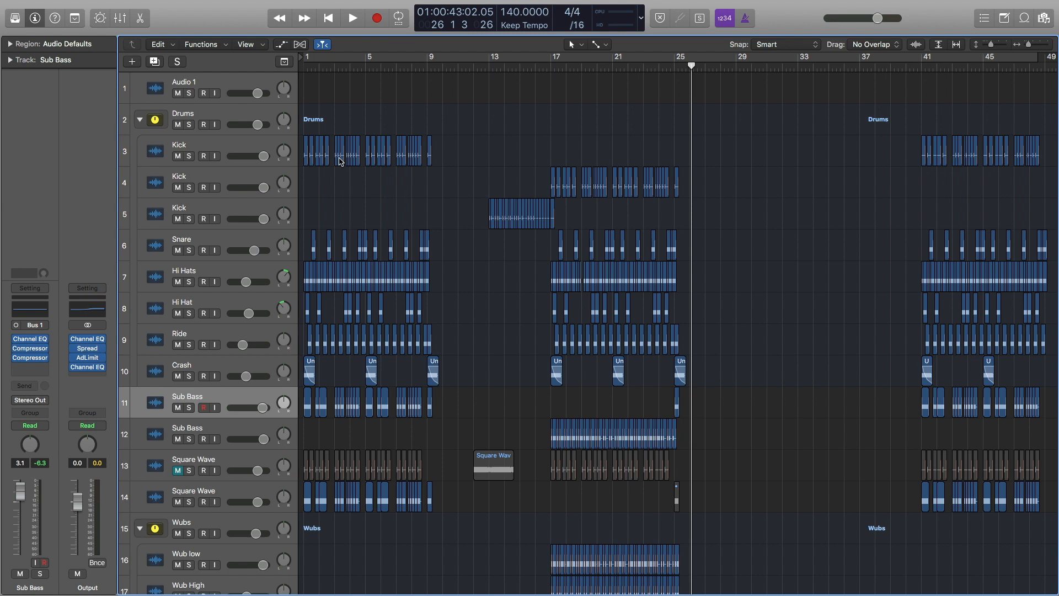
pyautogui.press('super+Right')
pyautogui.press('super+Right')
pyautogui.press('super+Right')
pyautogui.press('super+Right')
pyautogui.hscroll(-10, 340, 162)
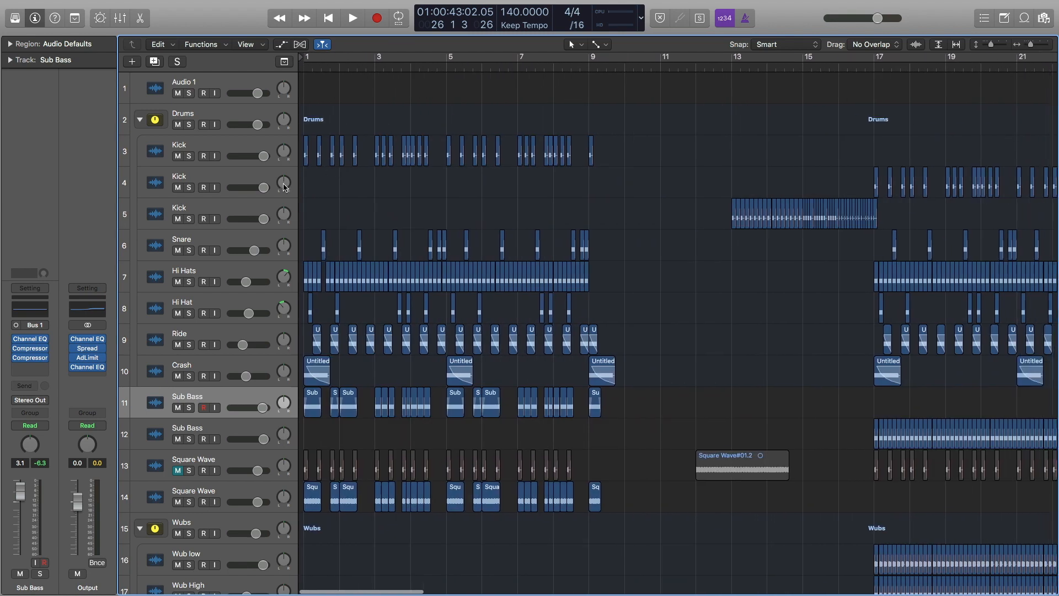
pyautogui.click(218, 148)
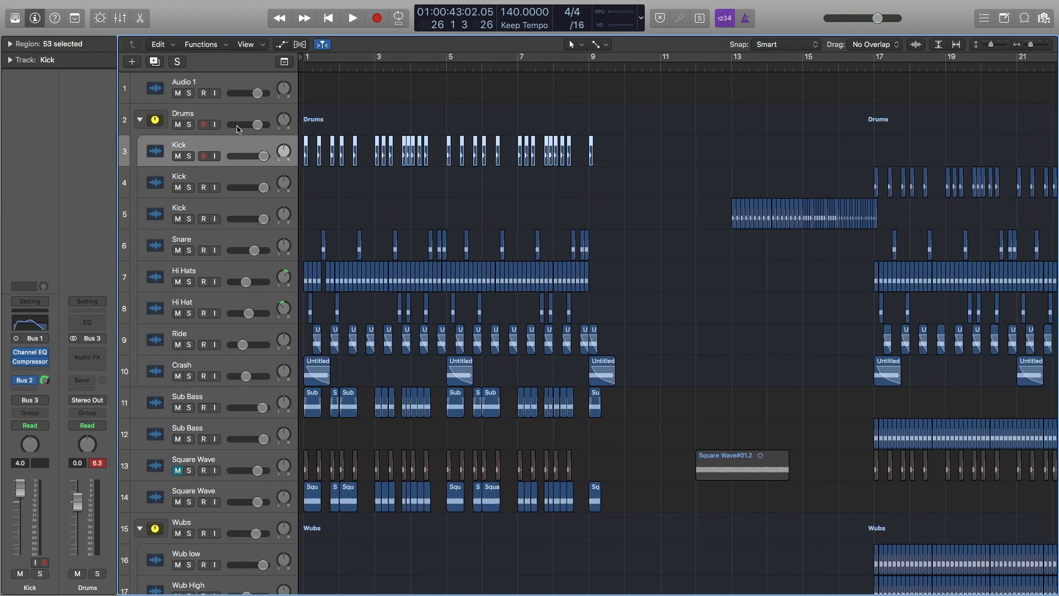
# Open the Test Oscillator on the Audio 1 track and switch it to Test Tone mode.
pyautogui.click(223, 87)
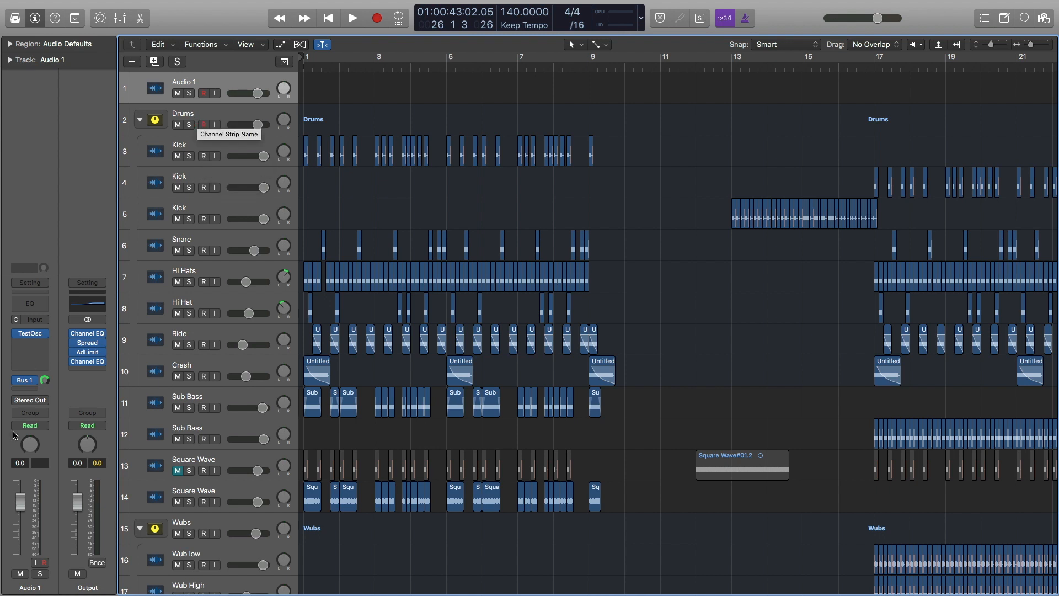
pyautogui.click(30, 333)
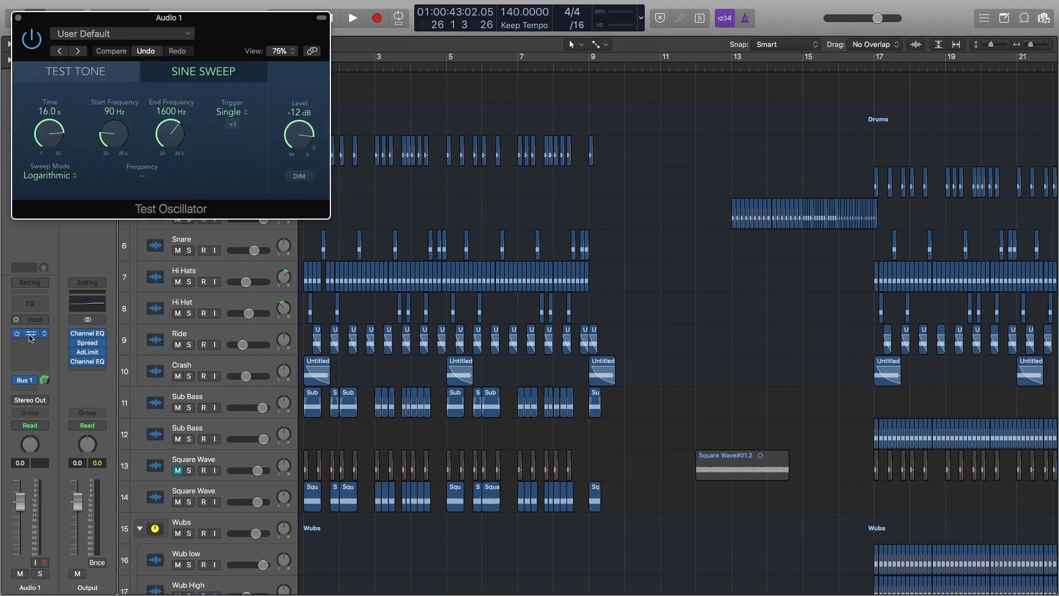
pyautogui.moveTo(28, 383)
pyautogui.click(106, 77)
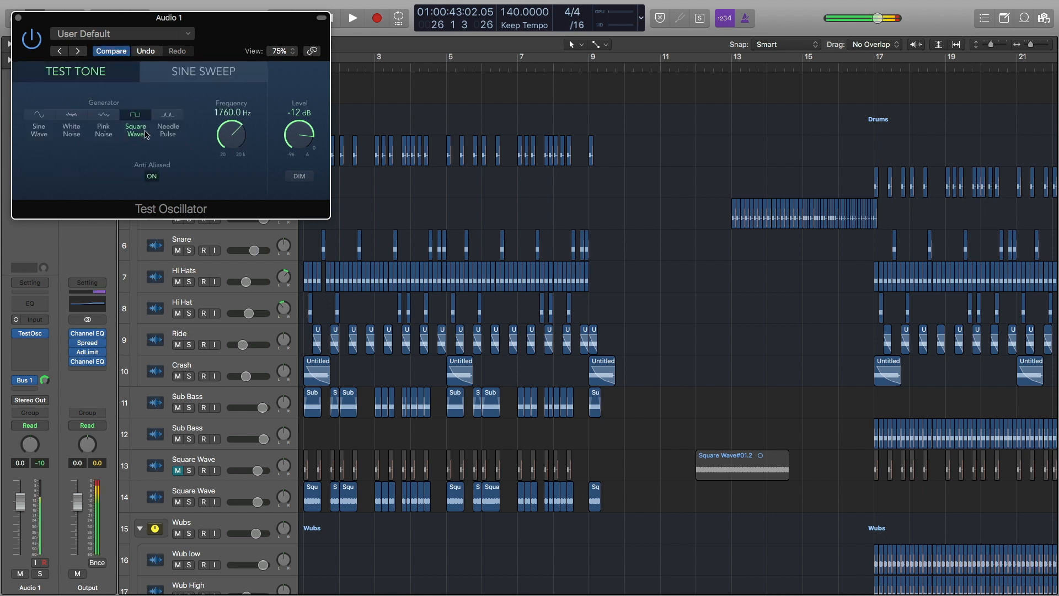
# Audition the pink noise, white noise, sine wave and needle pulse generators, and lower the oscillator level to -96 dB.
pyautogui.click(103, 116)
pyautogui.click(72, 116)
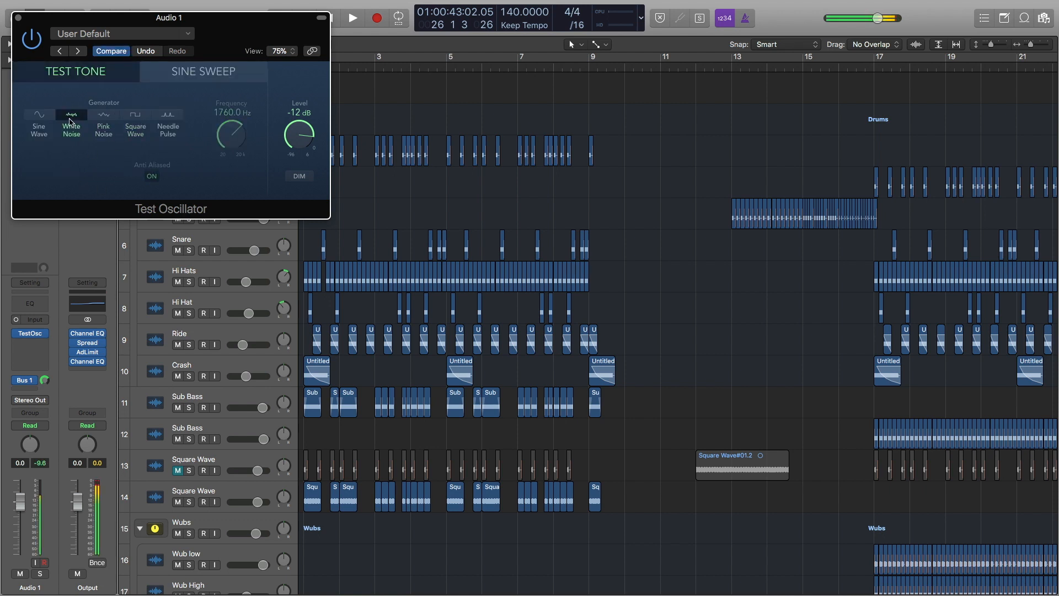
pyautogui.click(39, 116)
pyautogui.click(103, 116)
pyautogui.click(168, 117)
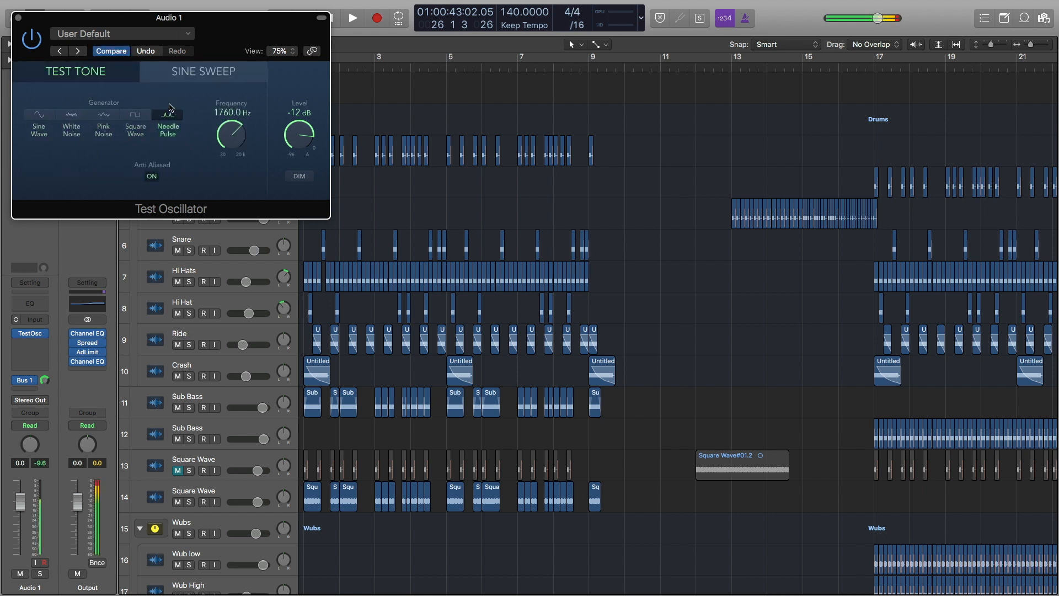
pyautogui.moveTo(290, 122); pyautogui.dragTo(331, 286)
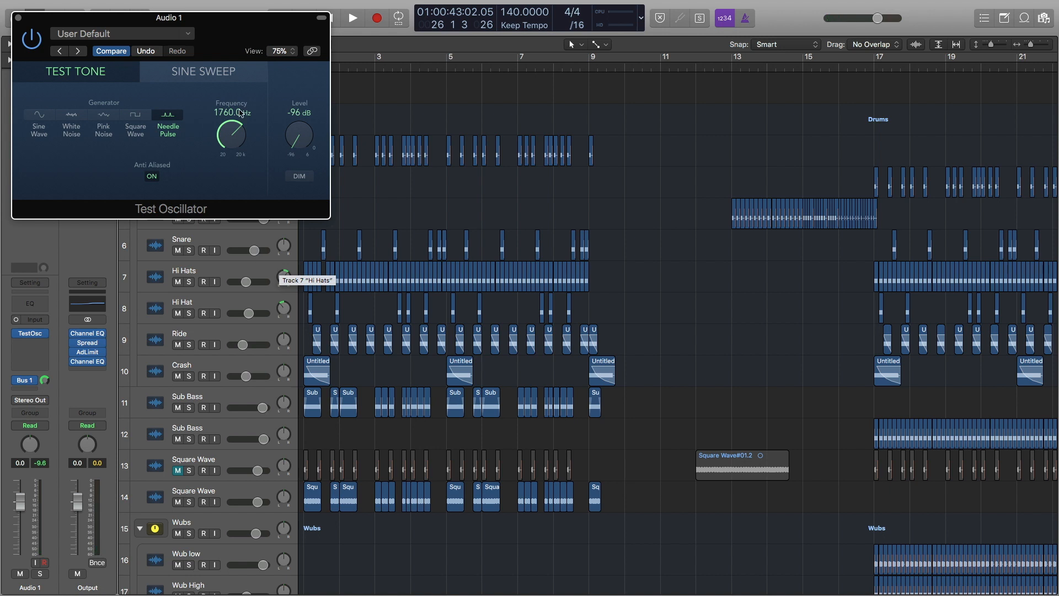
# Set the Test Oscillator to a sine wave at 110 Hz and place its window clear of the channel strips.
pyautogui.click(39, 116)
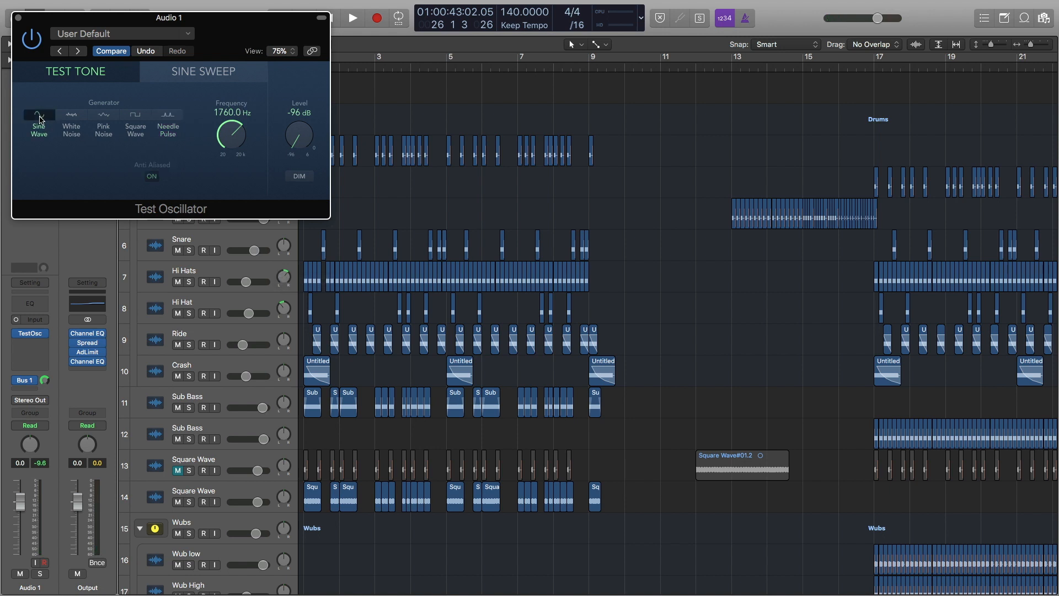
pyautogui.moveTo(232, 133); pyautogui.dragTo(232, 202)
pyautogui.moveTo(227, 133)
pyautogui.mouseDown()
pyautogui.moveTo(227, 150)
pyautogui.moveTo(221, 125)
pyautogui.mouseUp()
pyautogui.moveTo(232, 18); pyautogui.dragTo(520, 69)
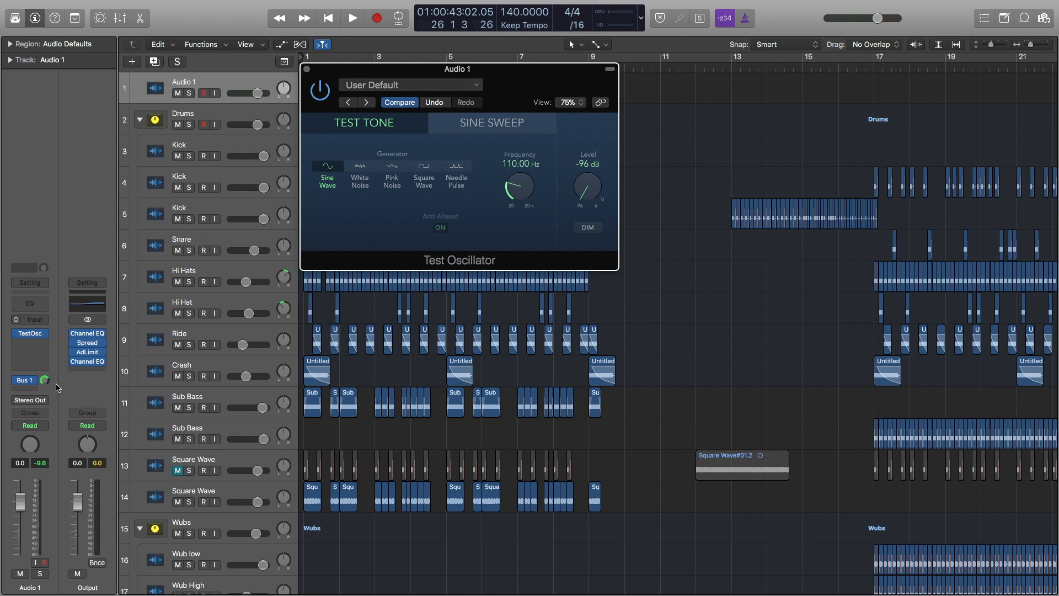
# Mute the Audio 1 track and set the Test Oscillator level to -12 dB.
pyautogui.click(20, 574)
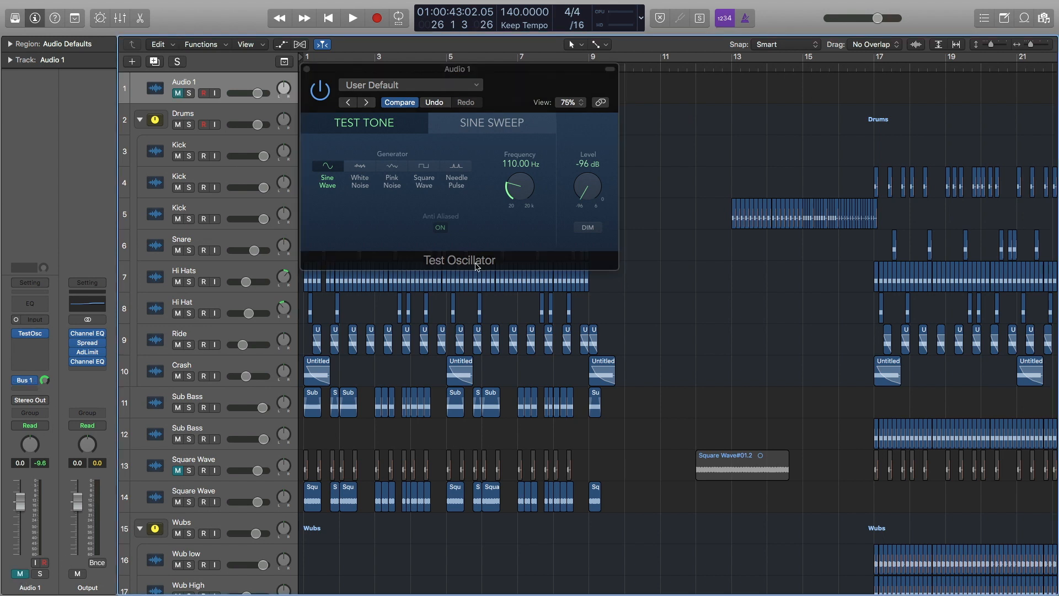
pyautogui.moveTo(598, 187); pyautogui.dragTo(594, 183)
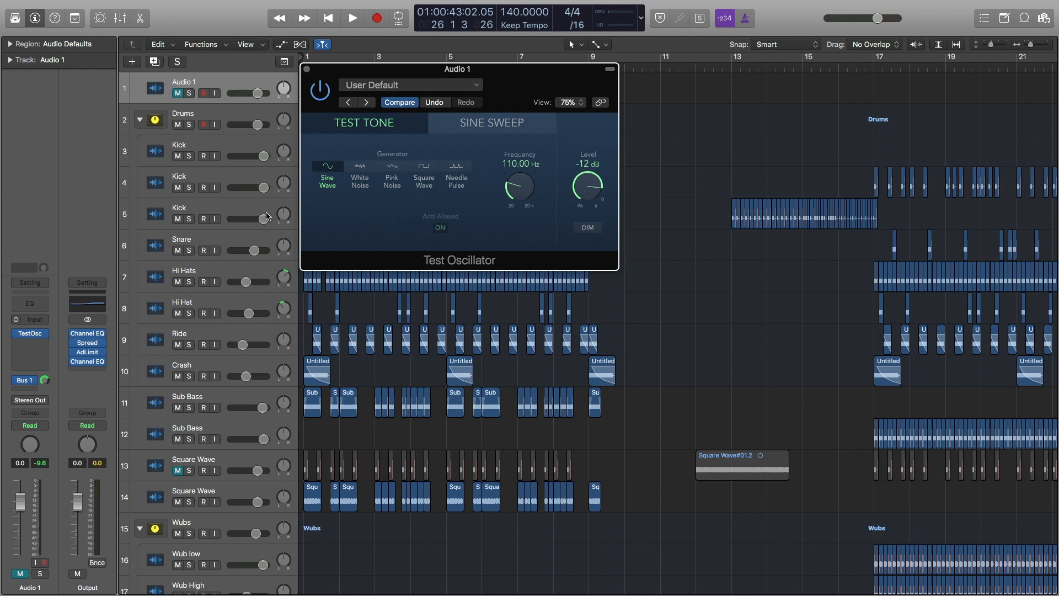
# Duplicate the Audio 1 track with its settings and close the Test Oscillator window.
pyautogui.scroll(-10, 211, 336)
pyautogui.scroll(12, 217, 317)
pyautogui.press('super+d')
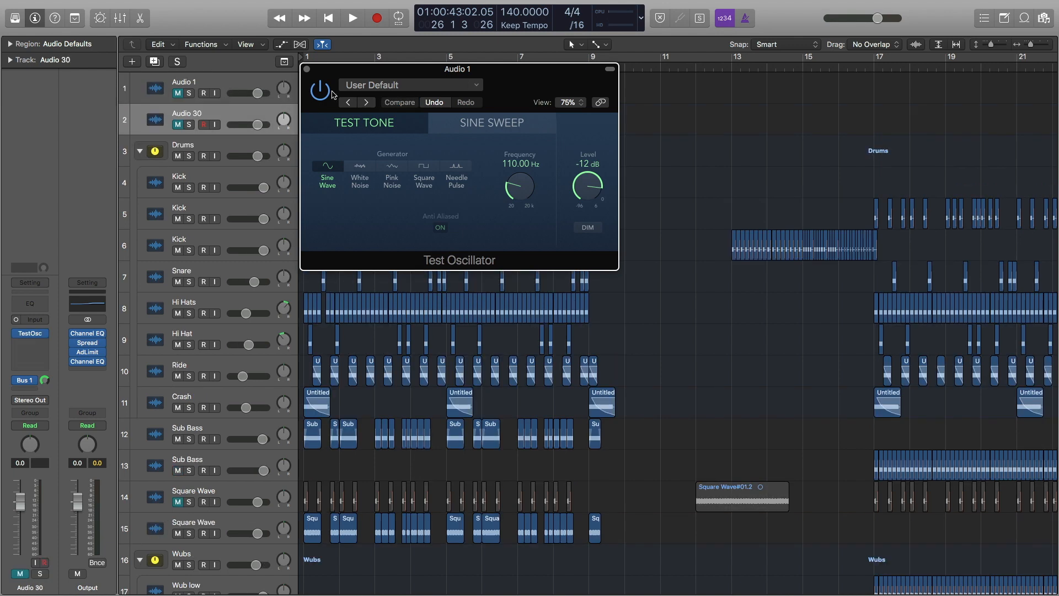
pyautogui.click(307, 70)
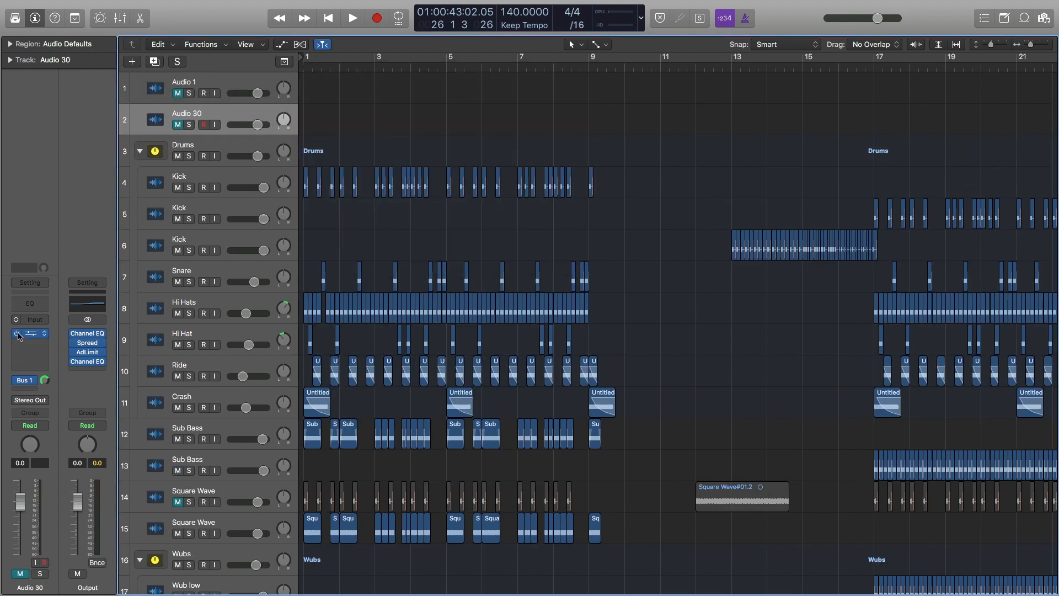
# Bypass the Test Oscillator on the duplicated Audio 30 track and remove its Bus 1 send.
pyautogui.click(34, 383)
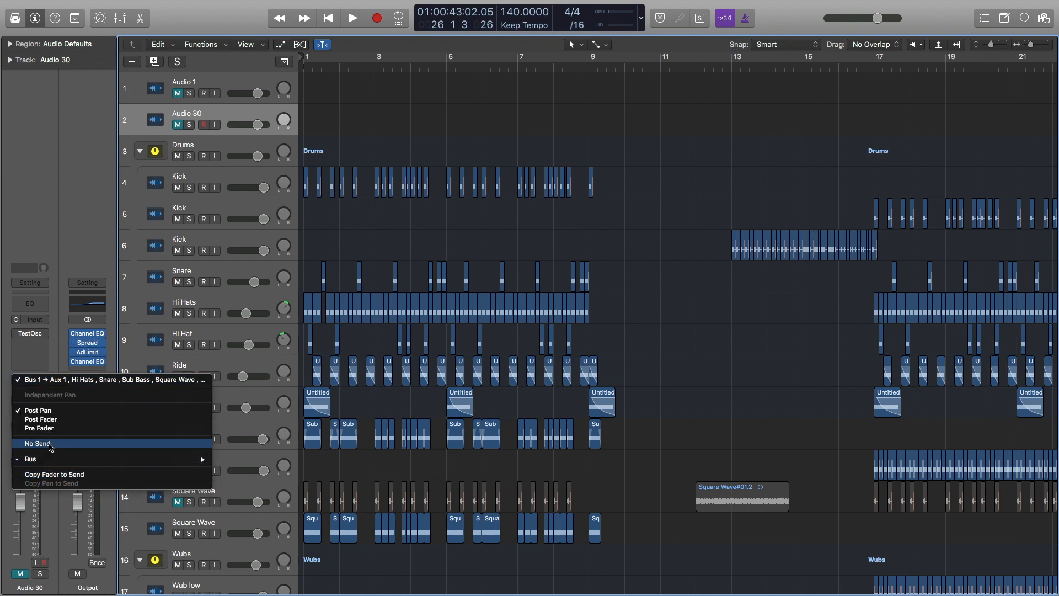
pyautogui.moveTo(50, 463)
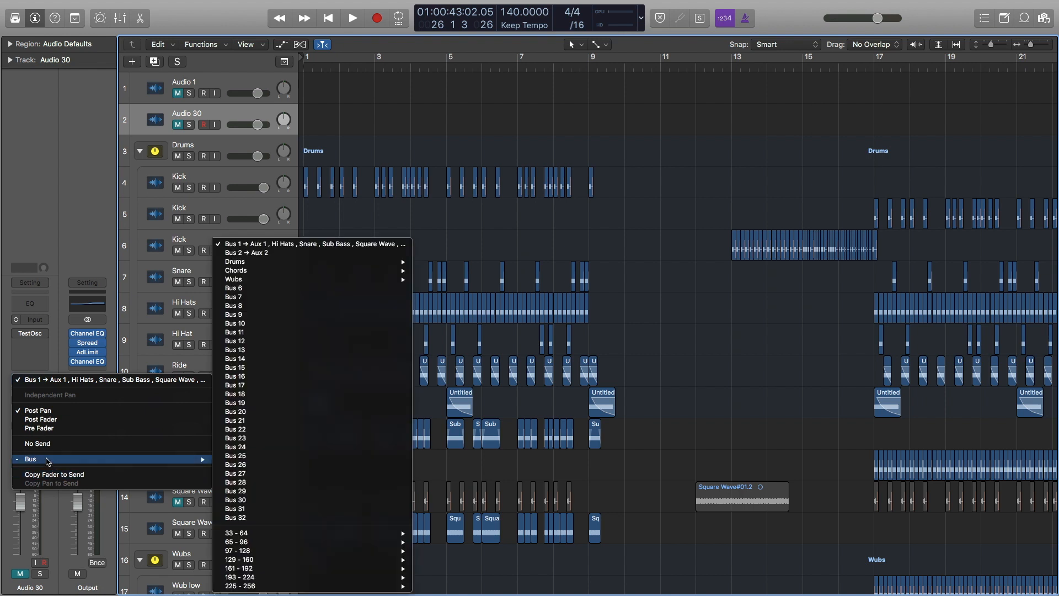
pyautogui.click(45, 448)
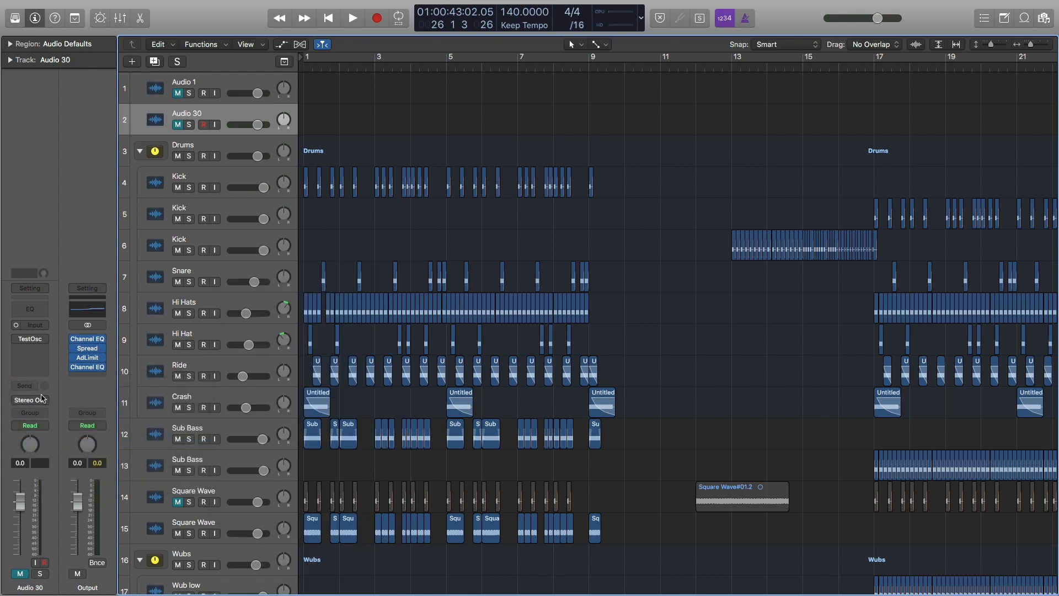
# Set the input of the Audio 30 track to Bus 1.
pyautogui.click(40, 325)
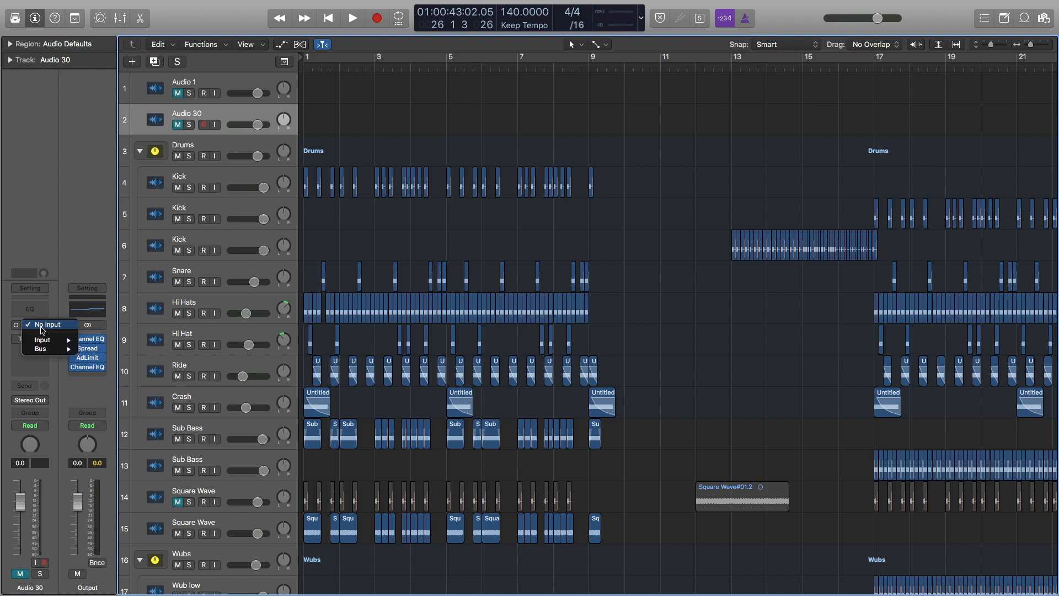
pyautogui.moveTo(50, 342)
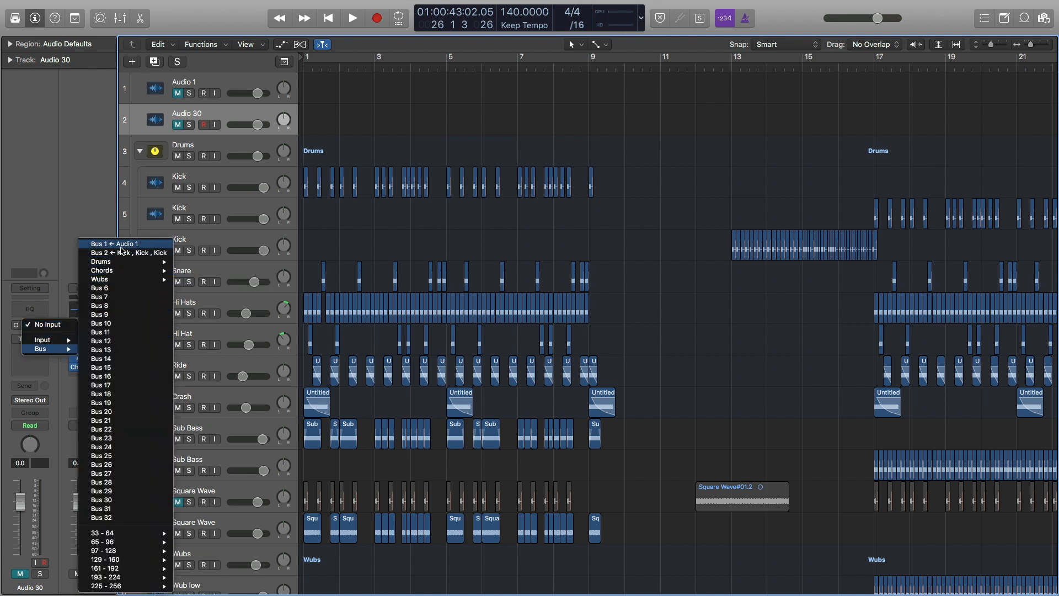
pyautogui.click(121, 246)
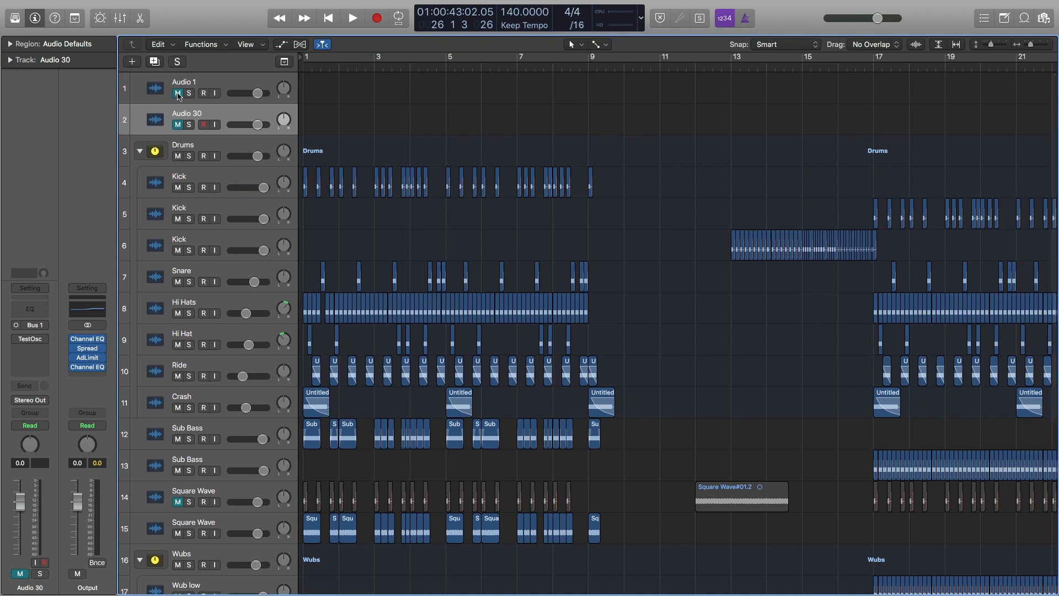
# Solo Audio 30, unmute Audio 1, and record about three bars of the test tone from the project start.
pyautogui.click(188, 125)
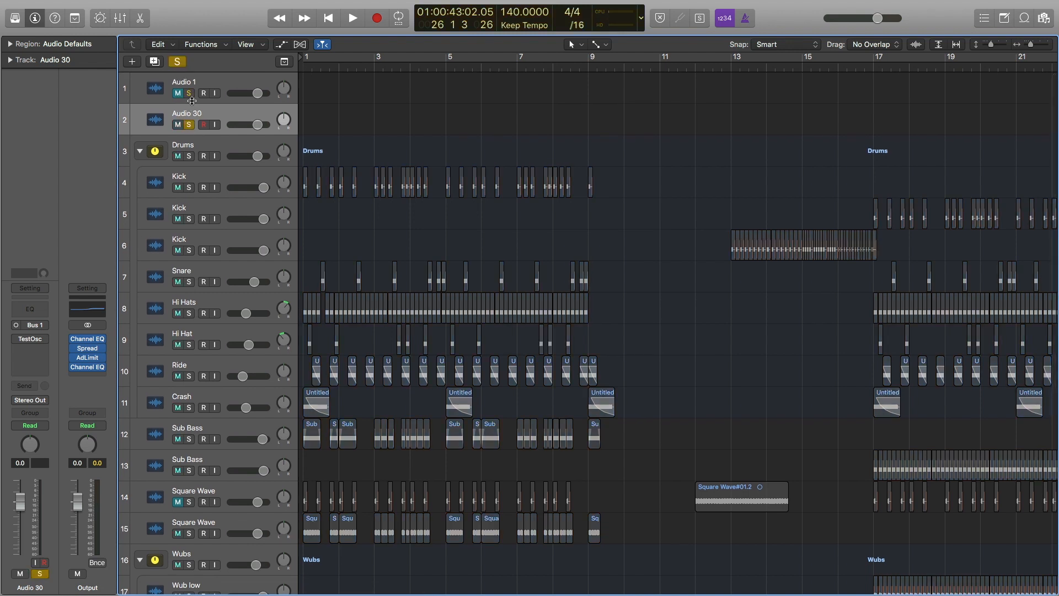
pyautogui.click(178, 94)
pyautogui.press('Return')
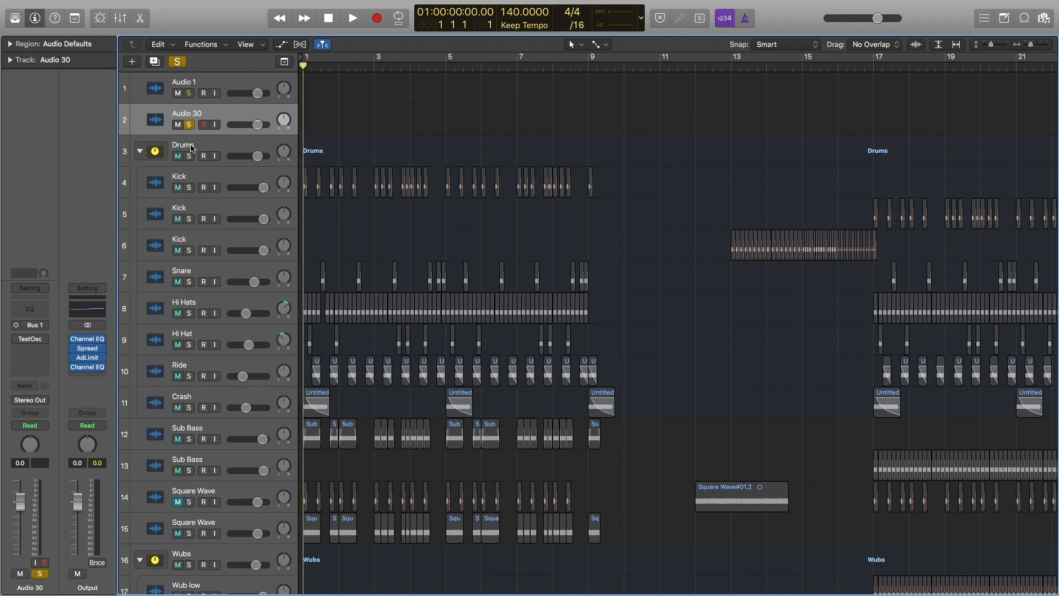
pyautogui.press('r')
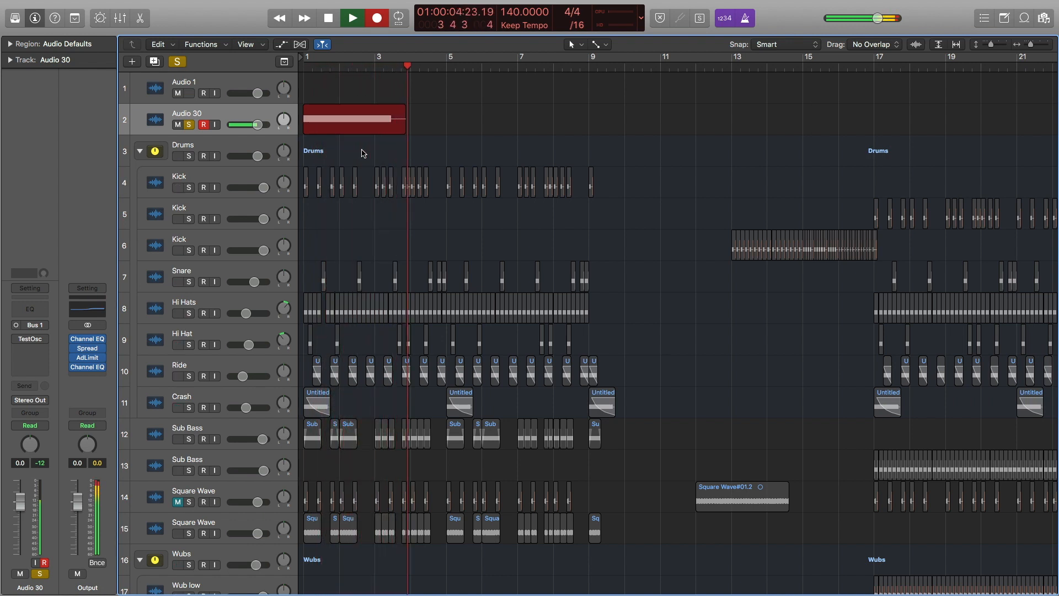
pyautogui.press('space')
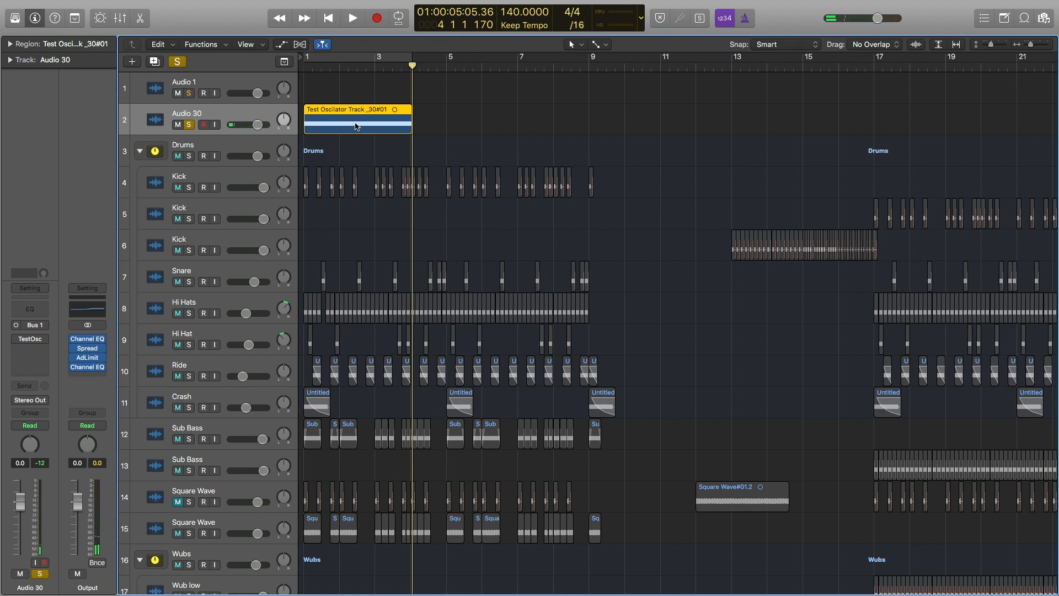
# Turn off all solos and mute the Audio 1 track.
pyautogui.press('super+Down')
pyautogui.press('super+Down')
pyautogui.press('super+Down')
pyautogui.press('super+Down')
pyautogui.press('super+Down')
pyautogui.press('super+Right')
pyautogui.press('super+Right')
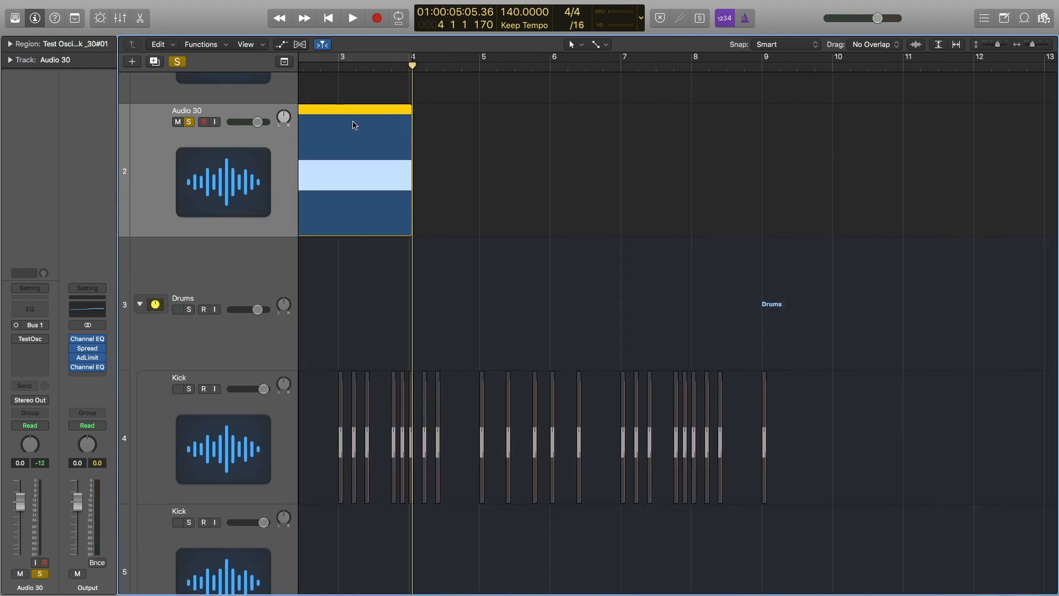
pyautogui.scroll(5, 309, 189)
pyautogui.click(216, 104)
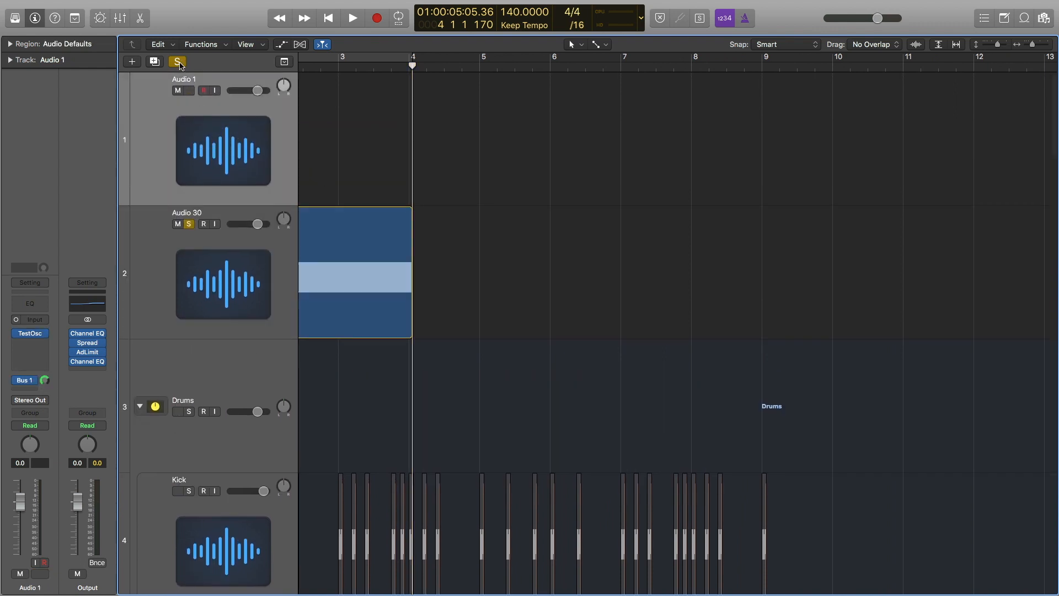
pyautogui.click(180, 62)
pyautogui.click(179, 90)
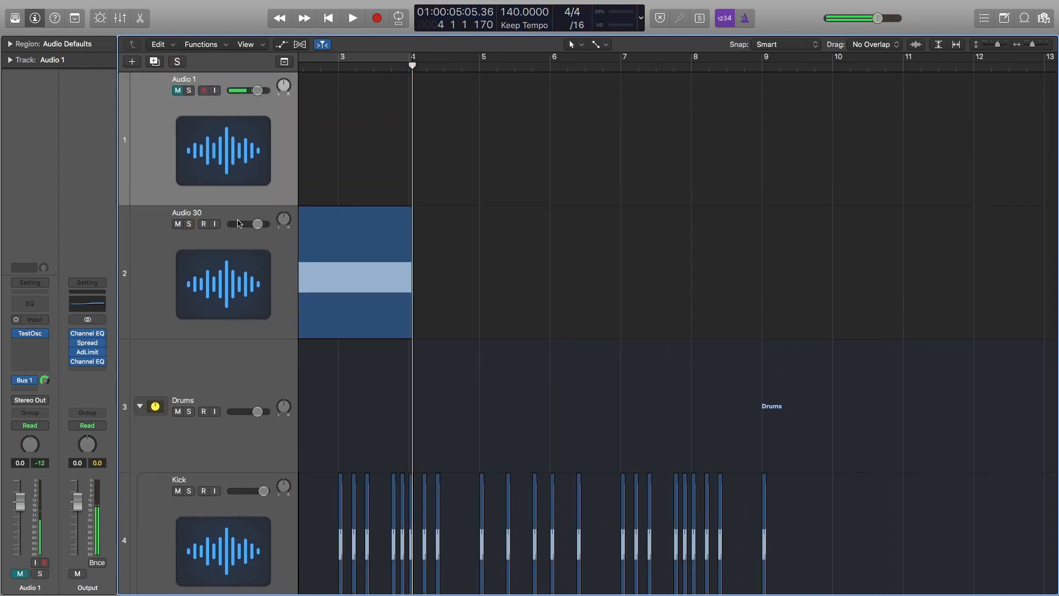
# Solo the Audio 30 track and bypass both Channel EQs, Spread and AdLimit on the Output channel.
pyautogui.press('super+Right')
pyautogui.press('super+Right')
pyautogui.press('super+Right')
pyautogui.press('super+Right')
pyautogui.hscroll(-5, 385, 258)
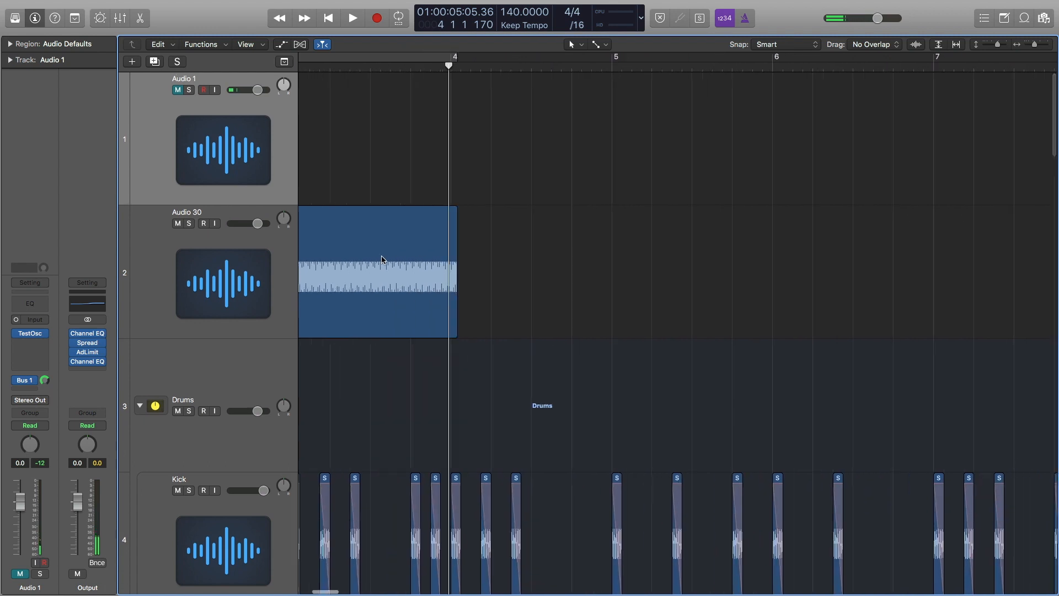
pyautogui.click(188, 223)
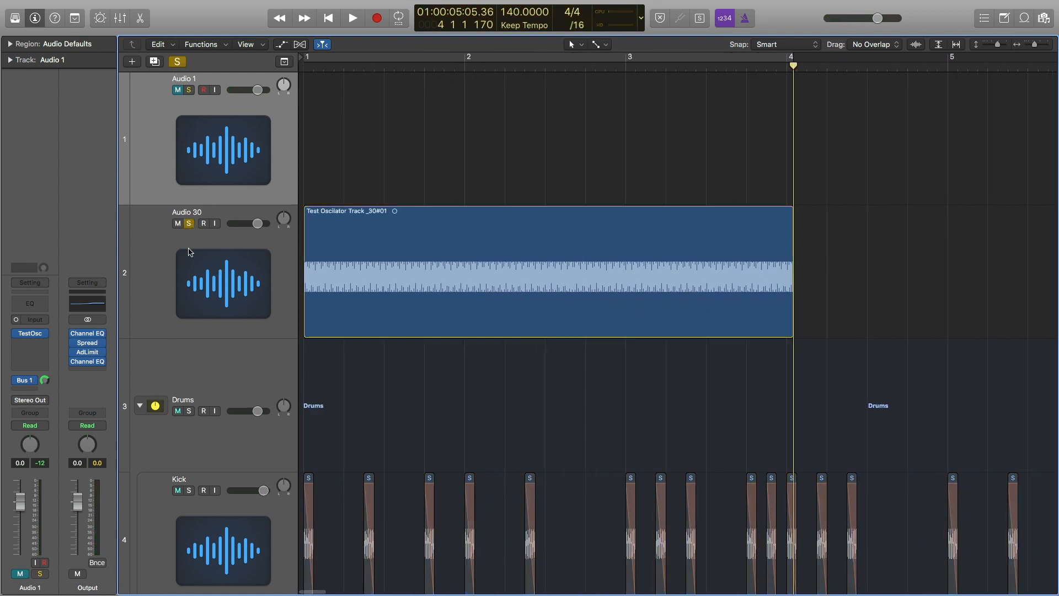
pyautogui.moveTo(74, 336)
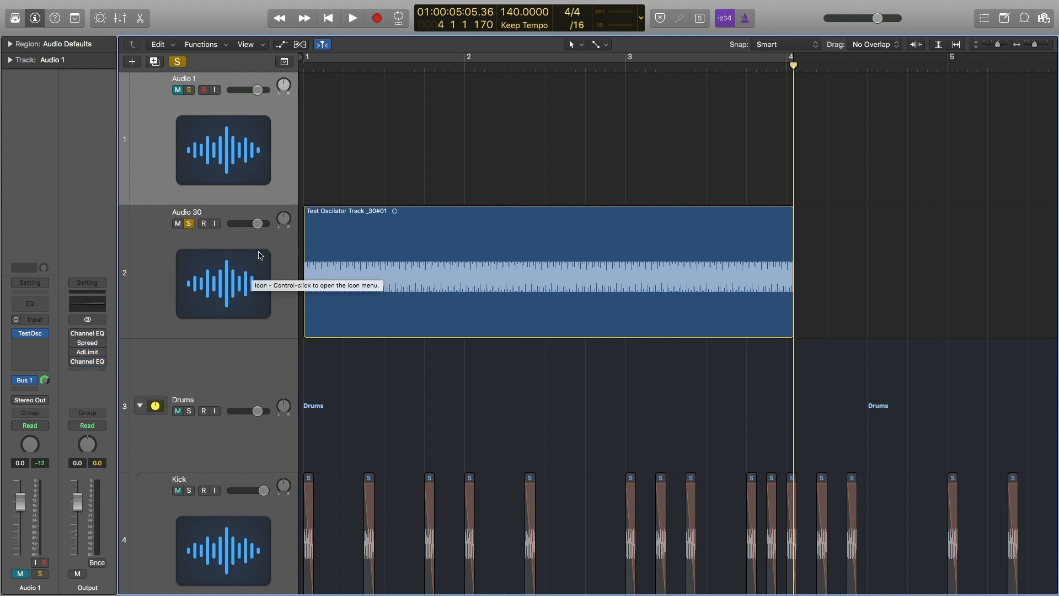
# Select the Audio 30 track and play the recorded tone from the project start.
pyautogui.press('Return')
pyautogui.click(261, 254)
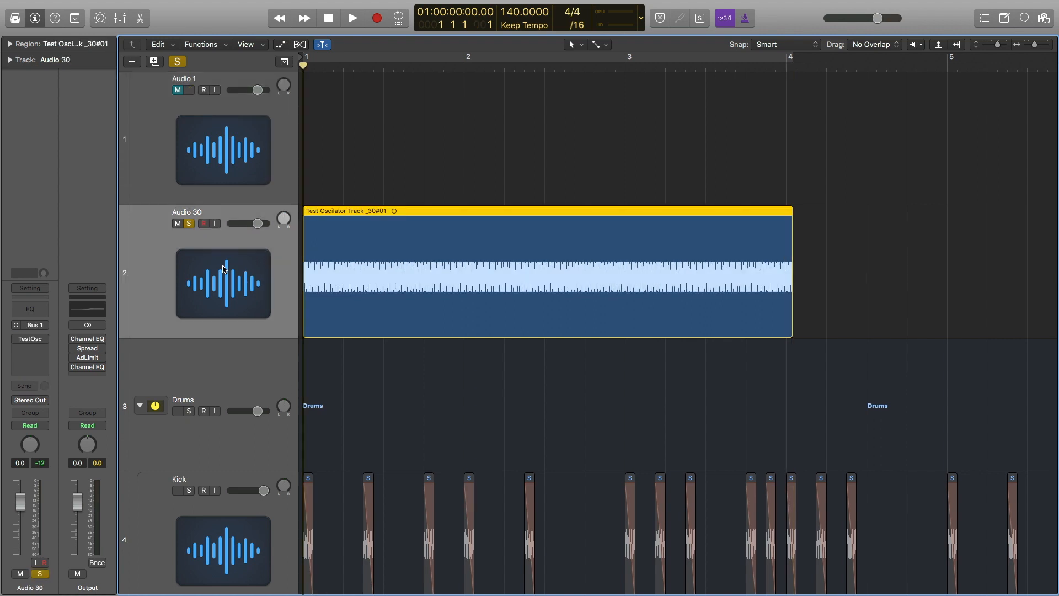
pyautogui.press('space')
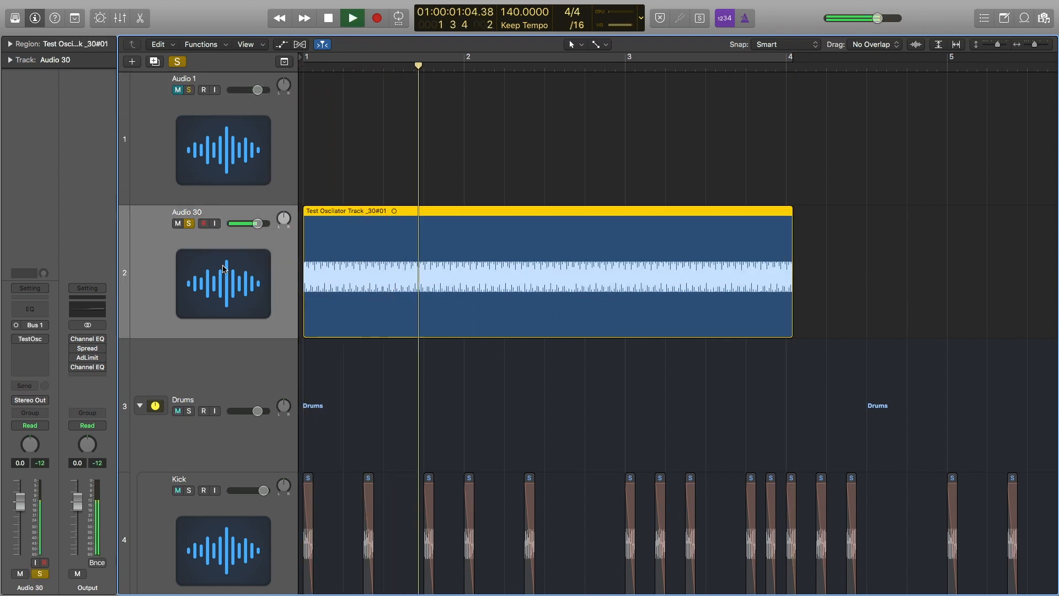
# Stop playback, split the recorded test tone region on Audio 30 at position 1 1 2, and delete everything after the split.
pyautogui.press('space')
pyautogui.scroll(5, 321, 490)
pyautogui.scroll(-1, 321, 489)
pyautogui.scroll(1, 321, 489)
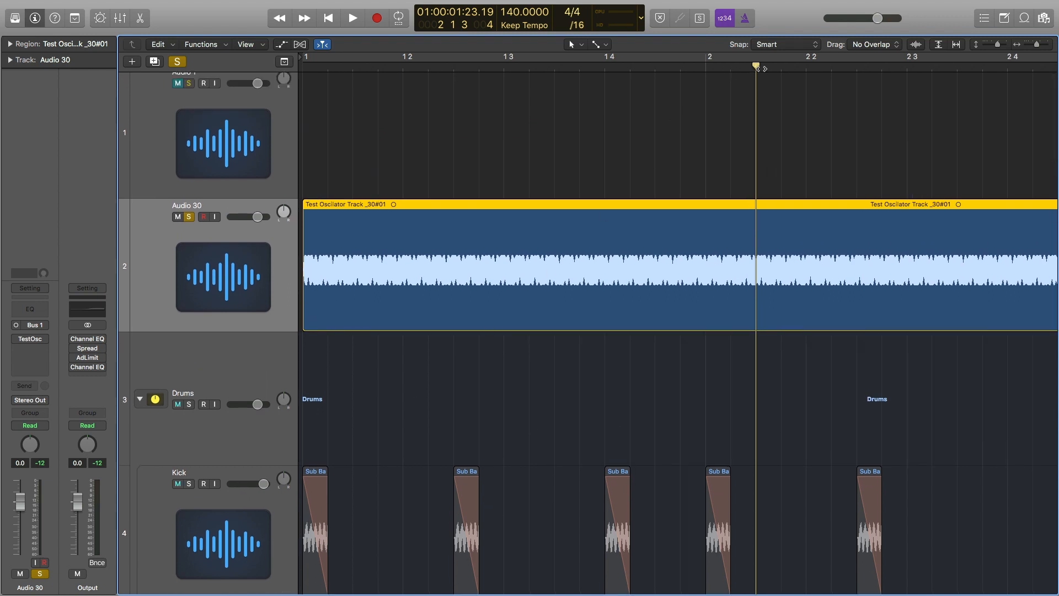
pyautogui.moveTo(761, 67); pyautogui.dragTo(330, 68)
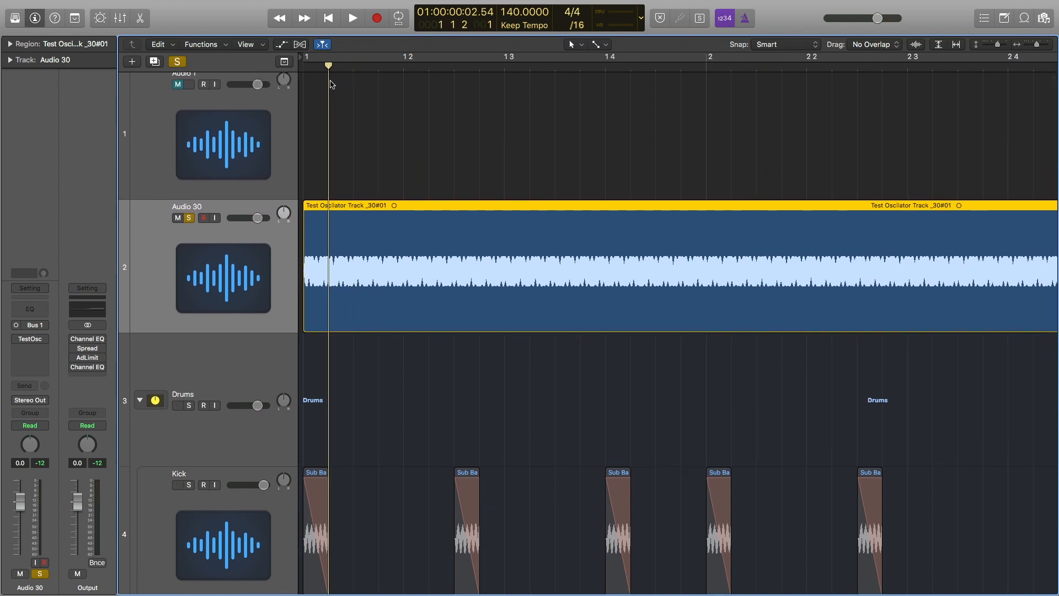
pyautogui.press('super+t')
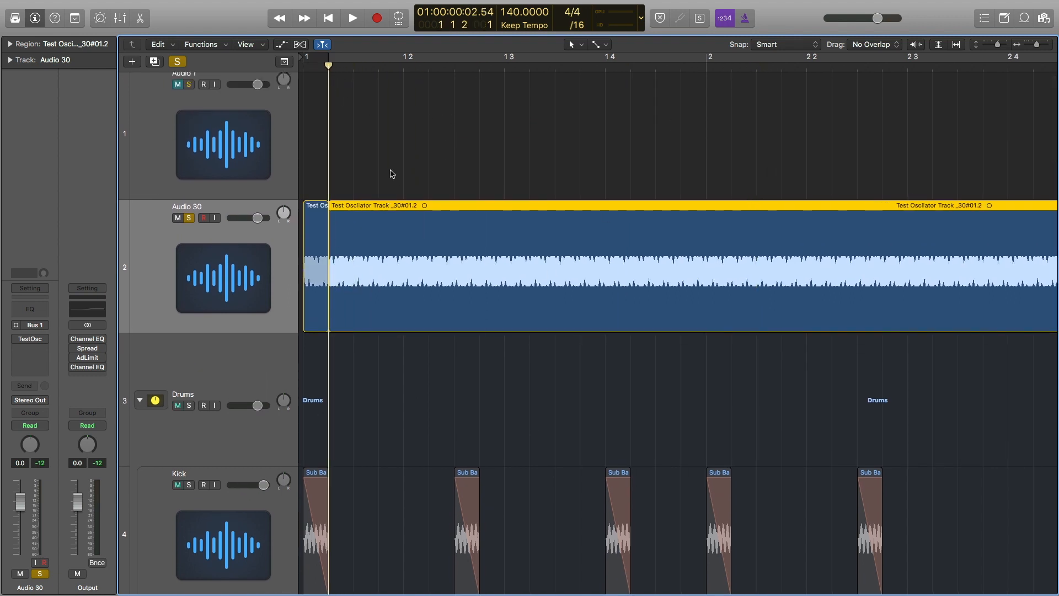
pyautogui.scroll(-1, 396, 256)
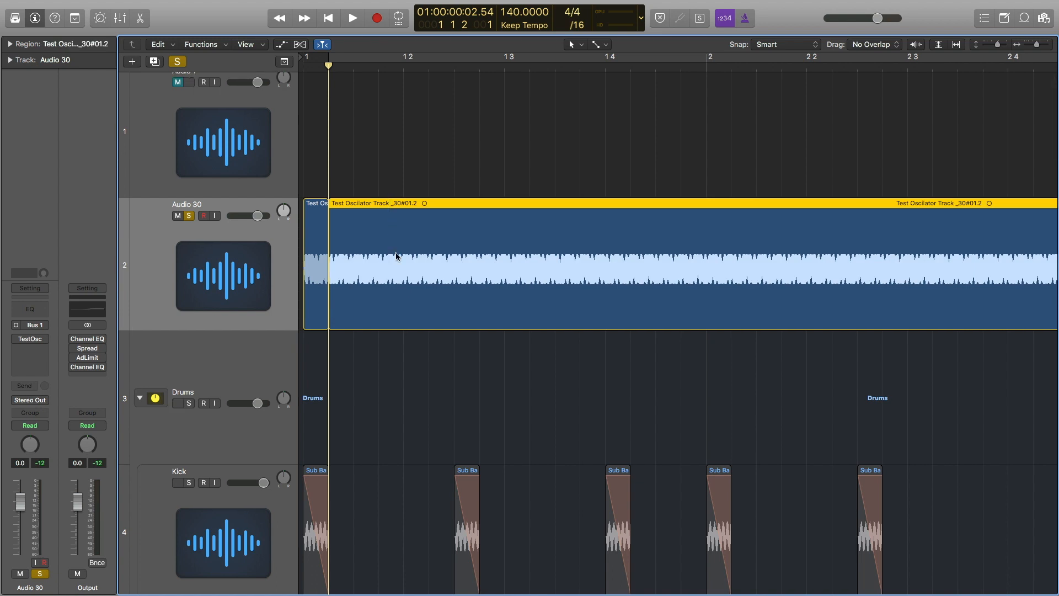
pyautogui.press('Delete')
# Use the Fade Tool to apply a fade-out across the full length of the short Audio 30 region.
pyautogui.keyDown('ctrl'); pyautogui.keyDown('alt'); pyautogui.click(346, 256); pyautogui.keyUp('alt'); pyautogui.keyUp('ctrl')
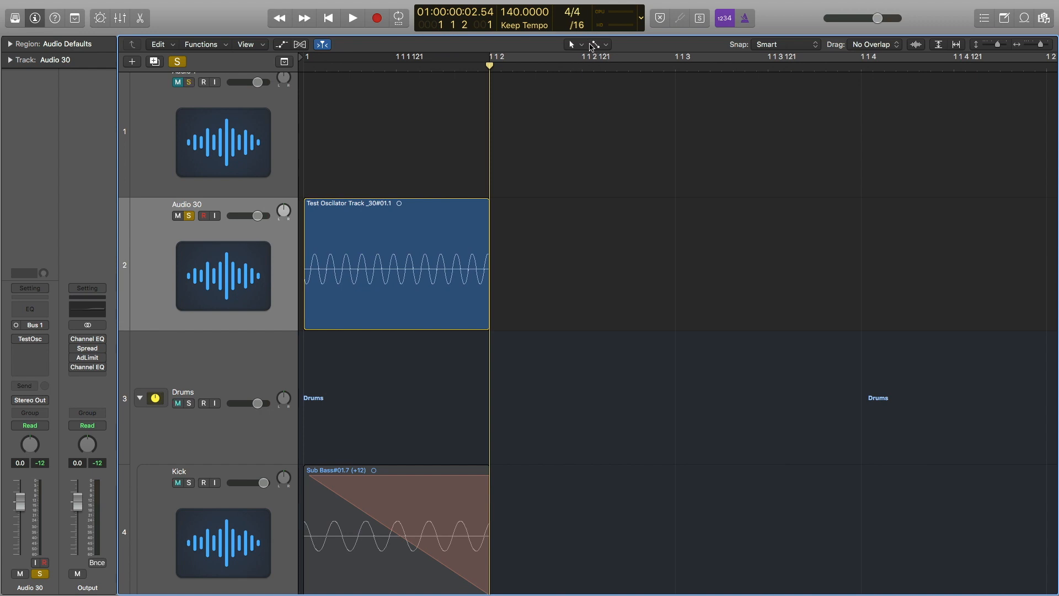
pyautogui.click(592, 46)
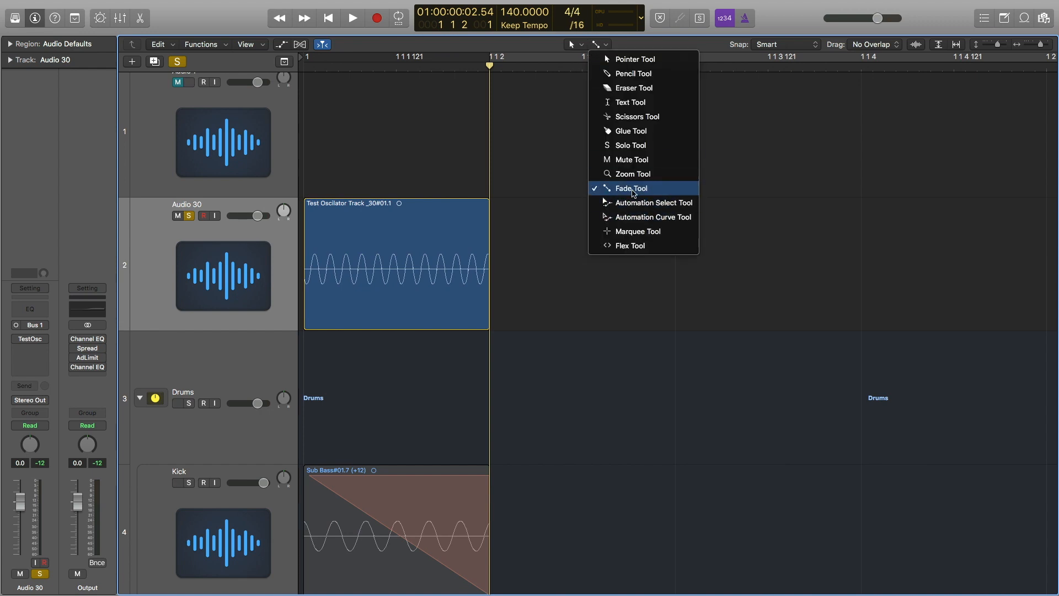
pyautogui.click(579, 200)
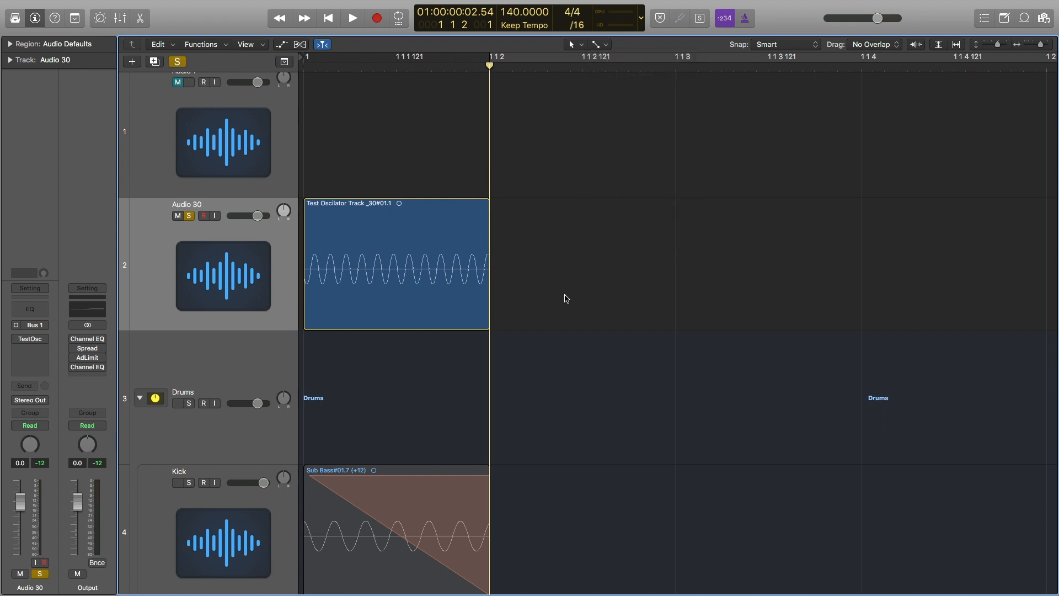
pyautogui.scroll(-1, 520, 264)
pyautogui.press('space')
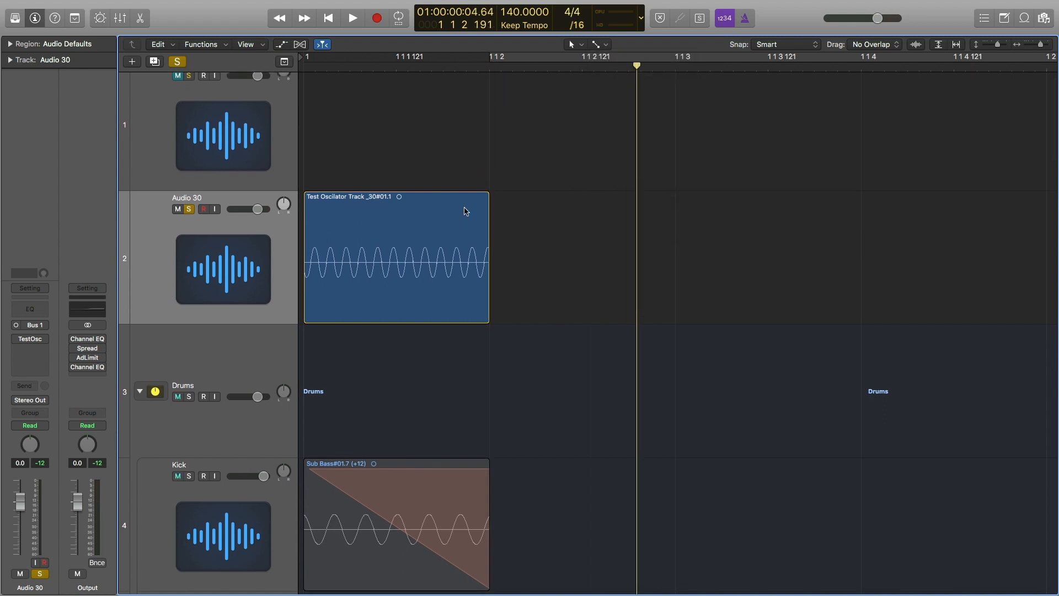
pyautogui.moveTo(503, 262); pyautogui.dragTo(308, 267)
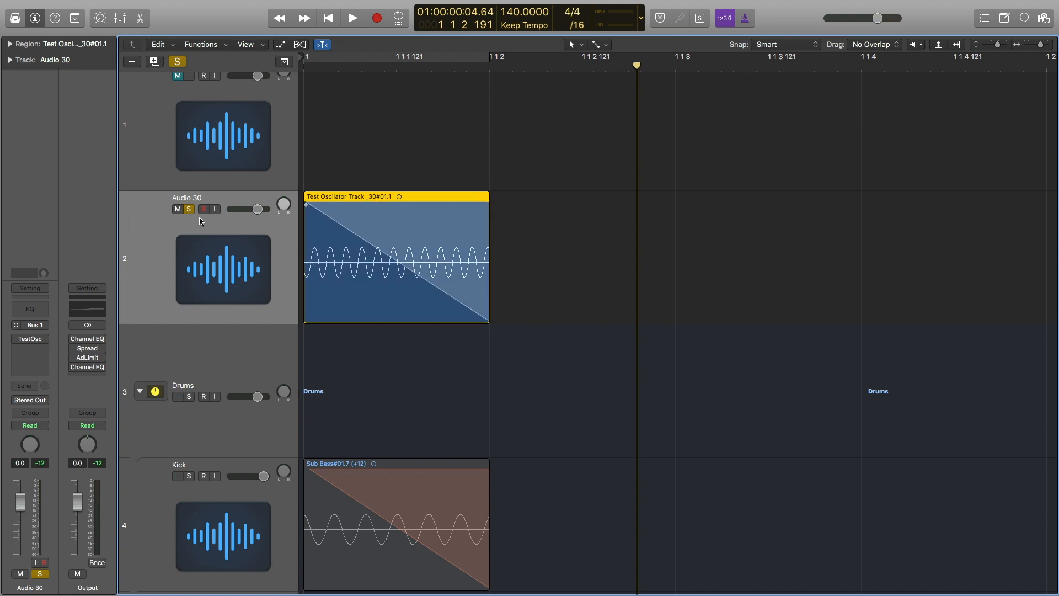
# Cycle from bar 1 to position 1 1 4 and listen to the faded tone in a loop.
pyautogui.press('super+u')
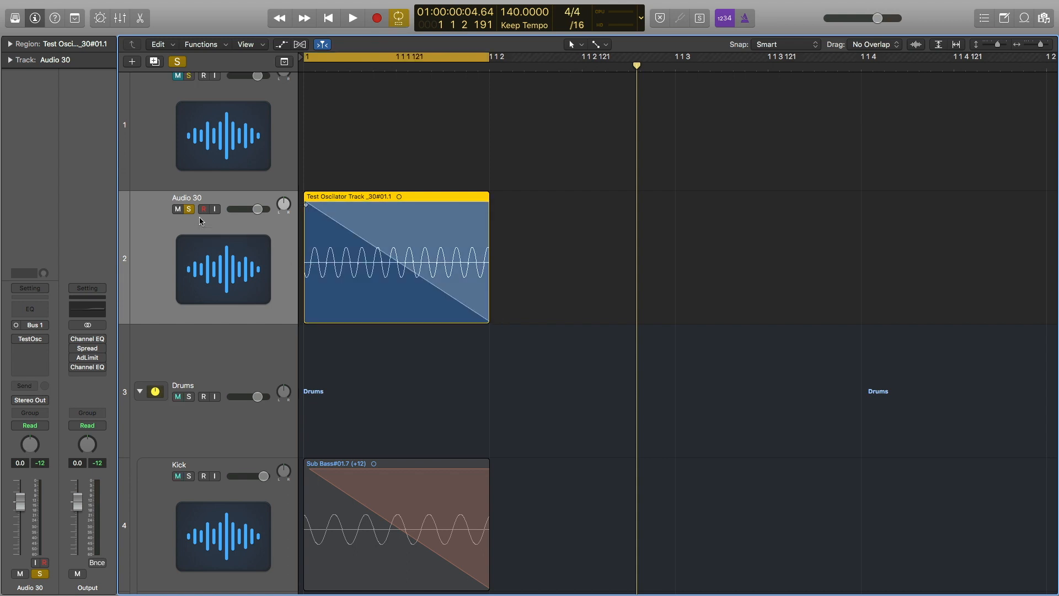
pyautogui.moveTo(488, 58); pyautogui.dragTo(862, 114)
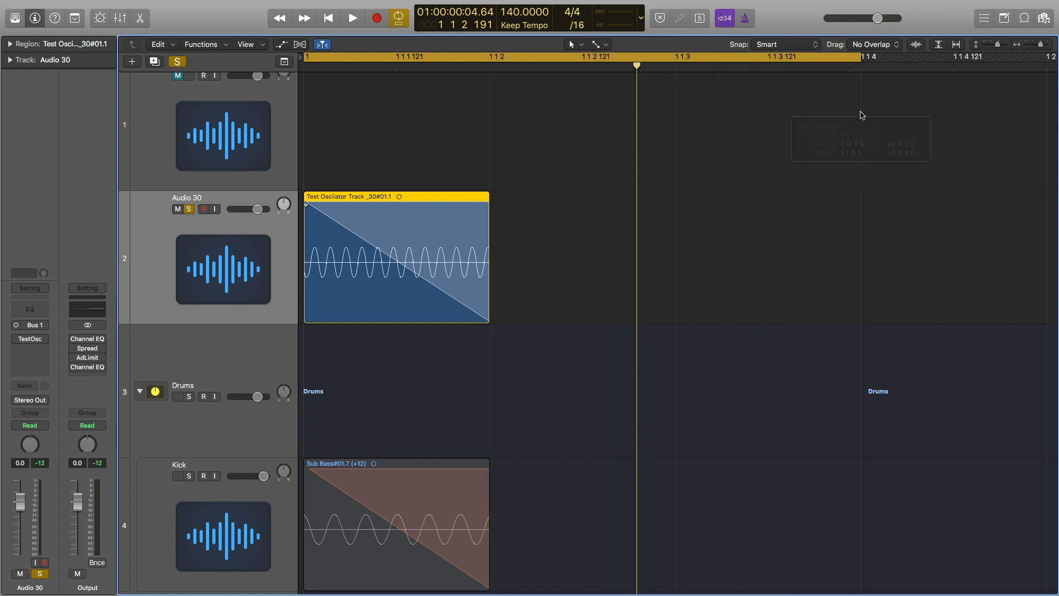
pyautogui.press('space')
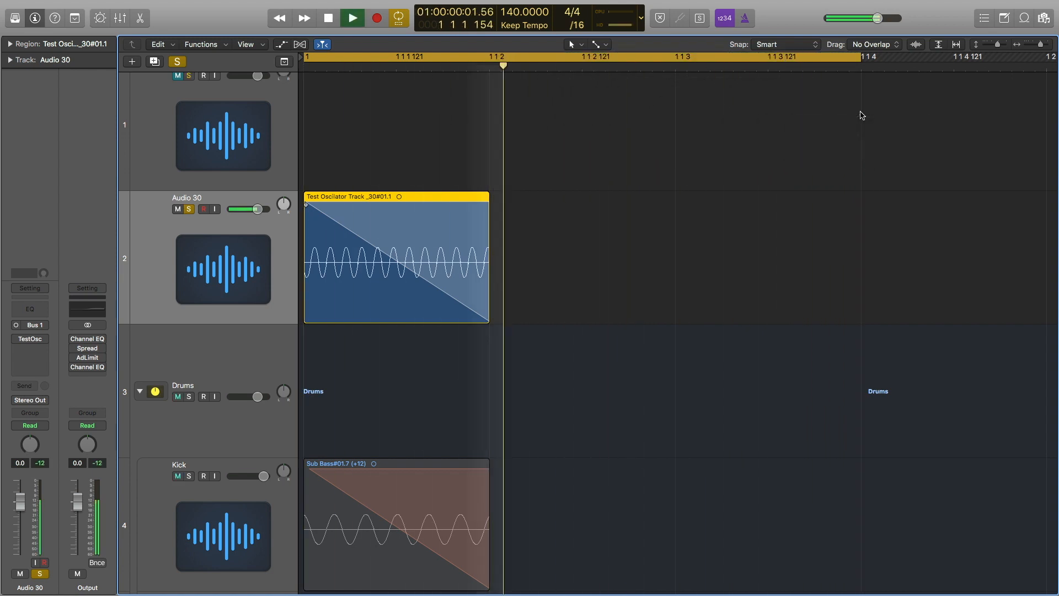
pyautogui.press('space')
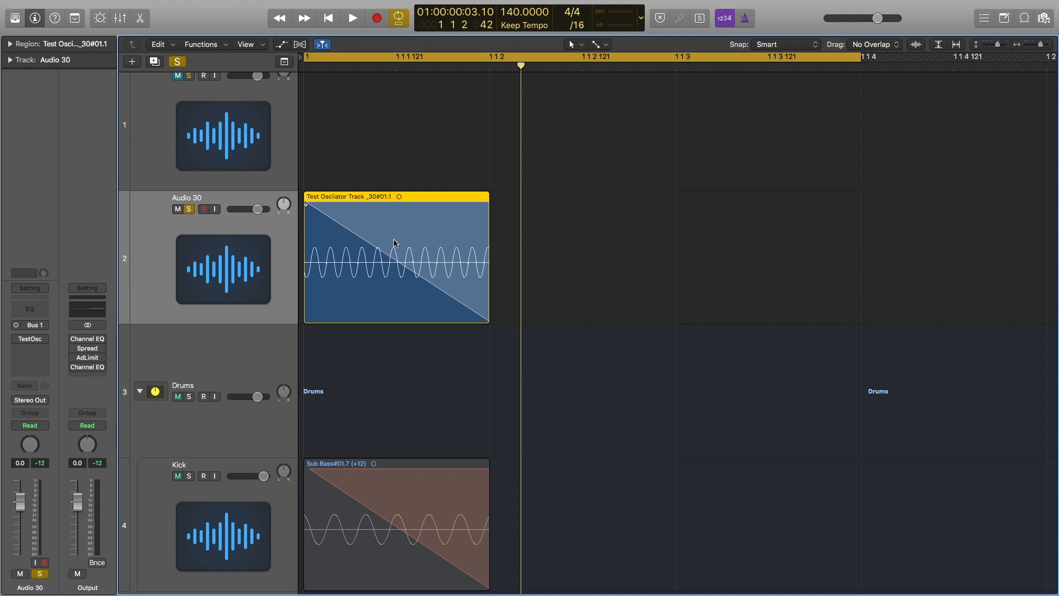
# Change the region's fade-out type to Slow Down and audition it with the cycle range extended to 1 1 4.
pyautogui.rightClick(395, 242)
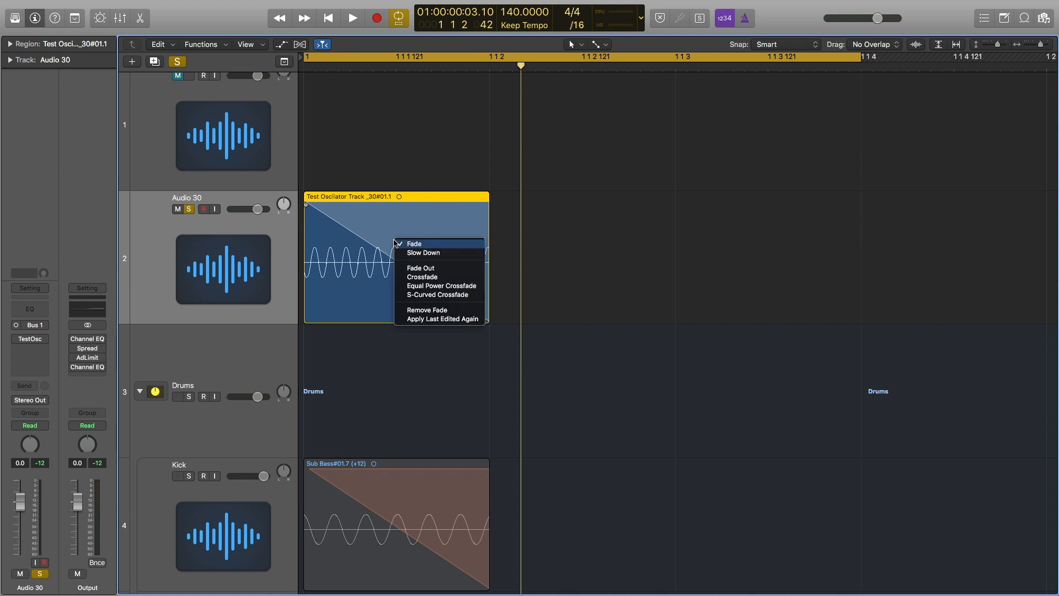
pyautogui.click(429, 253)
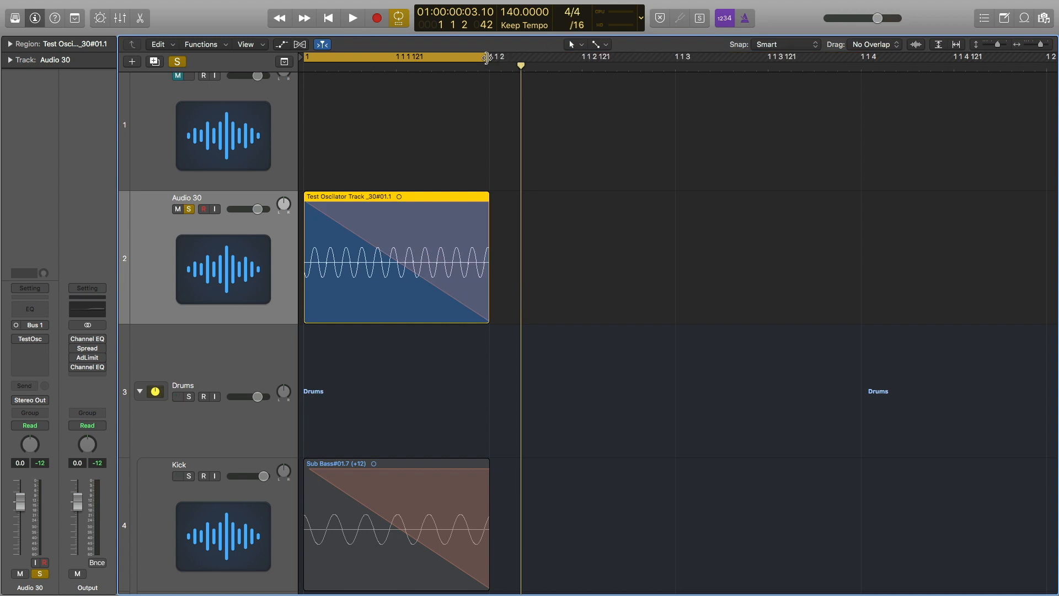
pyautogui.moveTo(486, 58); pyautogui.dragTo(857, 87)
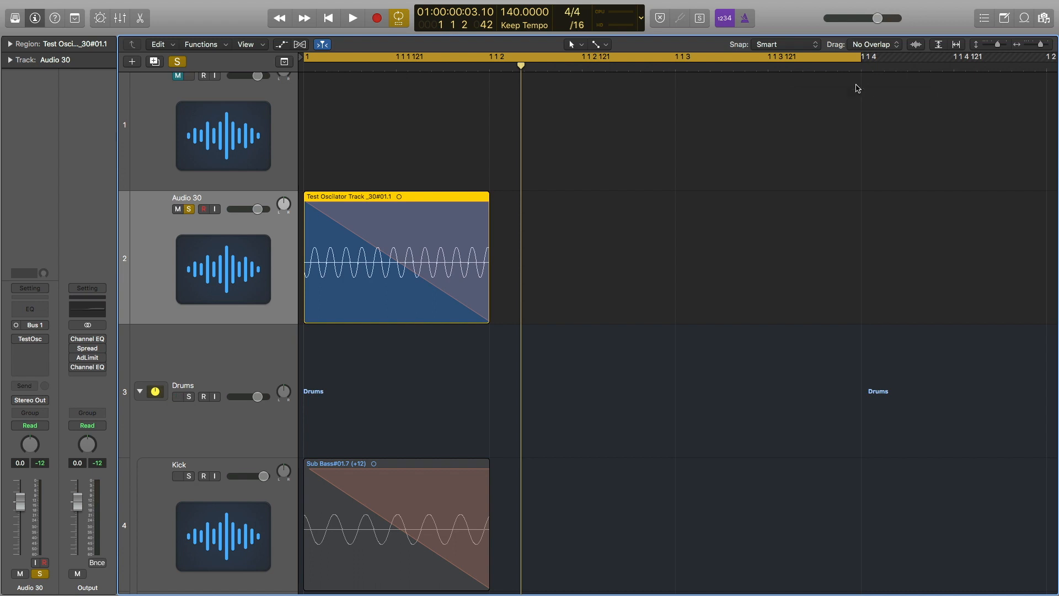
pyautogui.press('space')
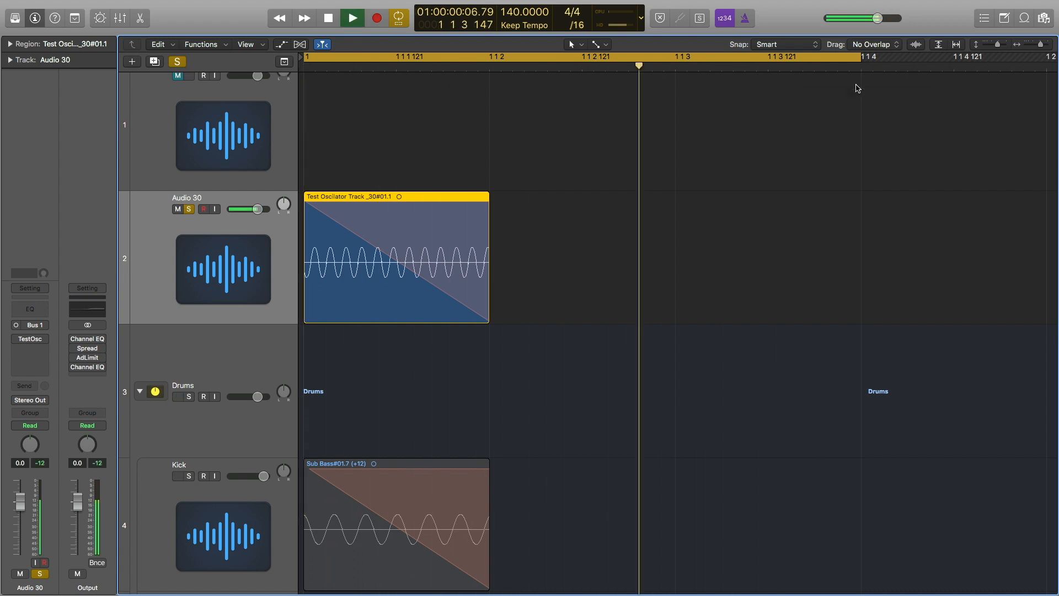
pyautogui.press('space')
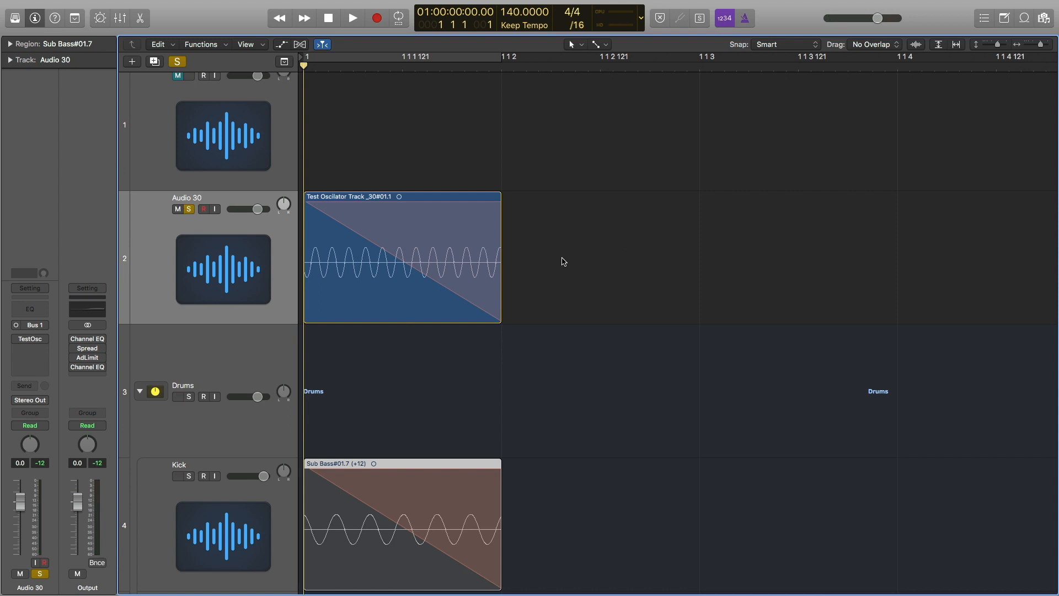
# Insert a Channel EQ on Audio 30, cycle from bar 1 to 1 1 4, and play the sound to check its spectrum.
pyautogui.doubleClick(35, 313)
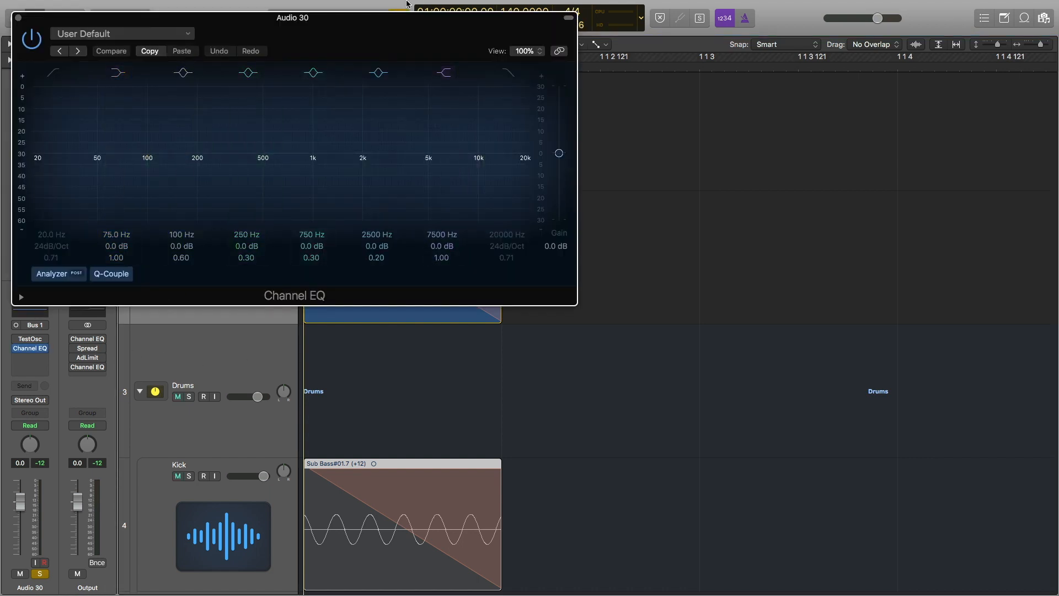
pyautogui.moveTo(403, 41); pyautogui.dragTo(392, 207)
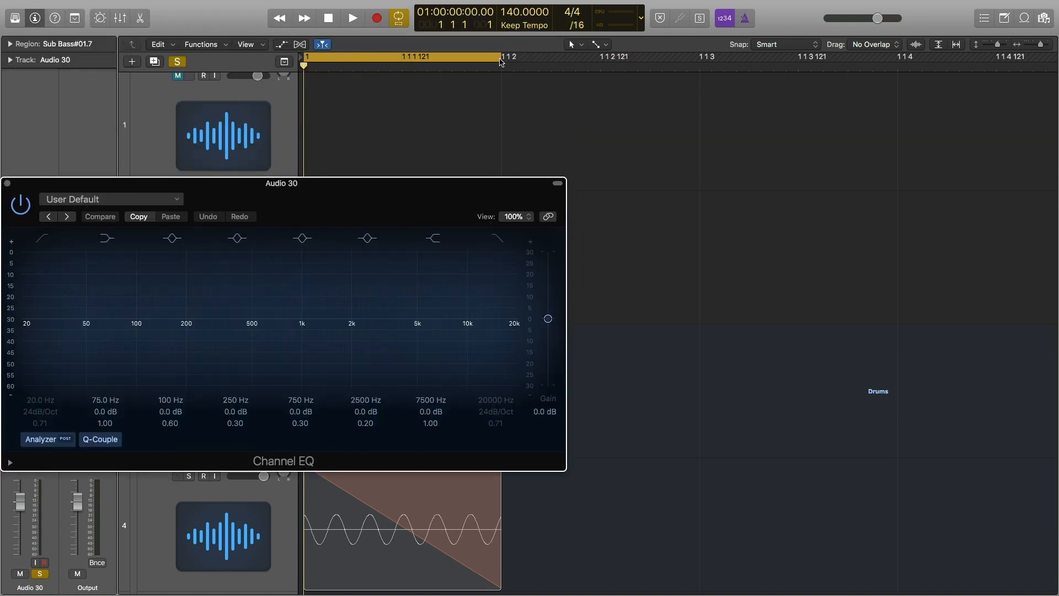
pyautogui.click(501, 62)
pyautogui.moveTo(500, 59); pyautogui.dragTo(897, 97)
pyautogui.press('space')
pyautogui.press('space')
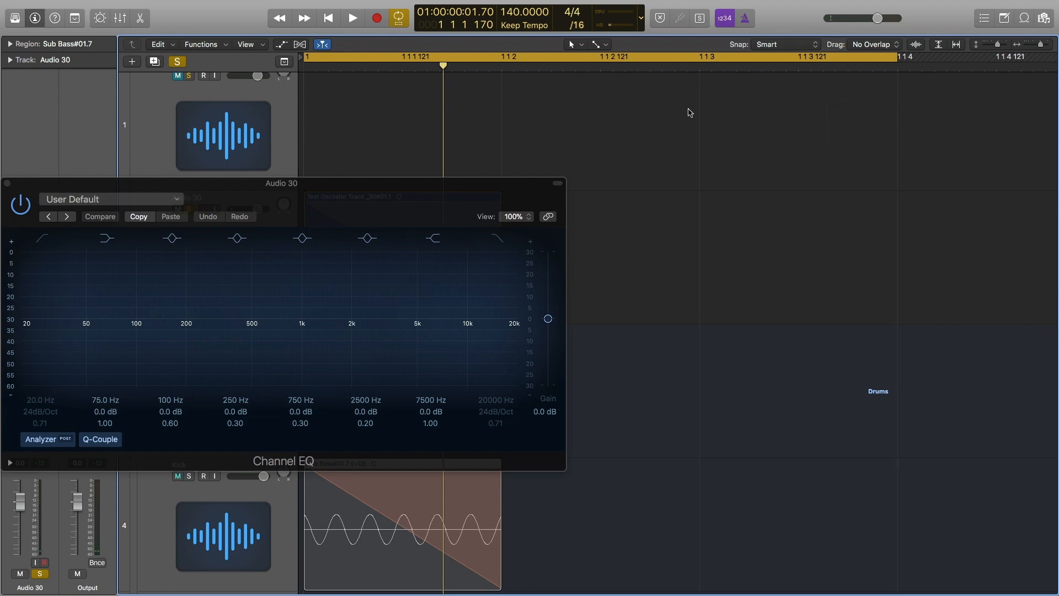
pyautogui.press('space')
pyautogui.moveTo(213, 189); pyautogui.dragTo(290, 120)
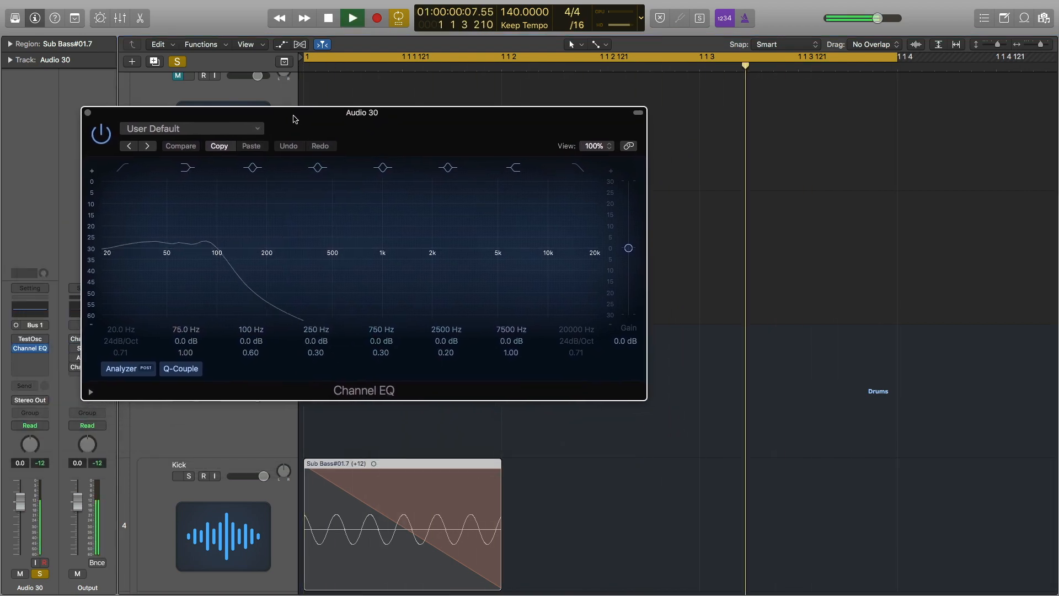
pyautogui.press('space')
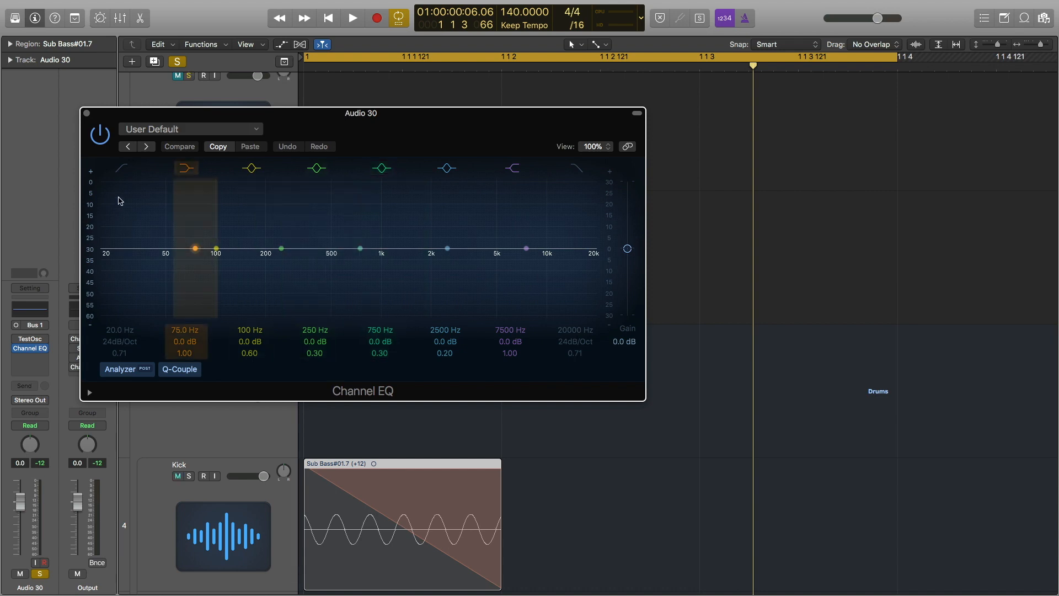
# Enable the Channel EQ's low cut at 64 Hz and set the low shelf to 530 Hz with +9 dB gain.
pyautogui.click(121, 169)
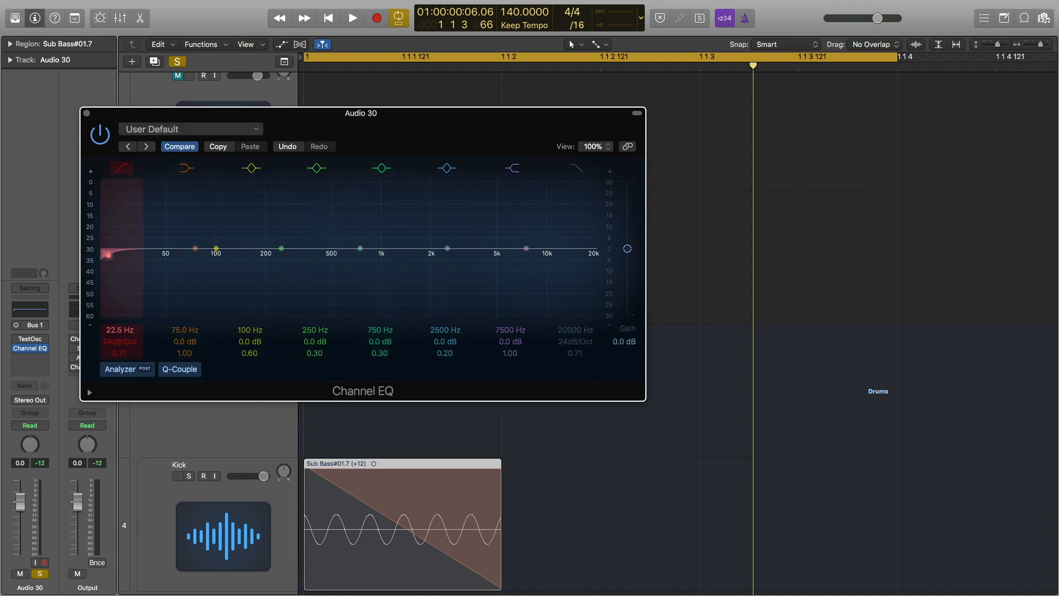
pyautogui.moveTo(109, 255); pyautogui.dragTo(159, 255)
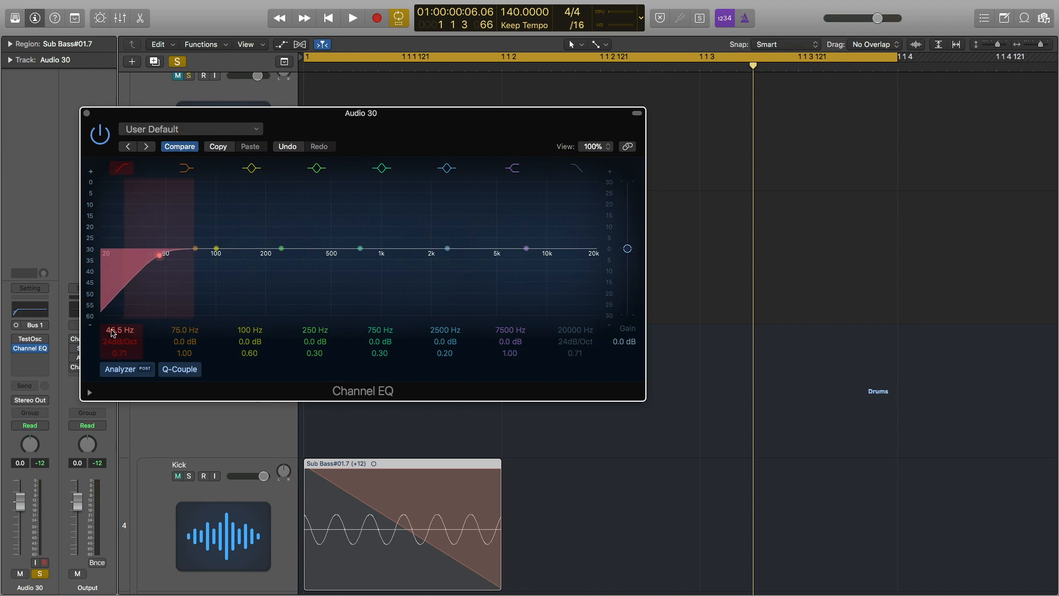
pyautogui.press('space')
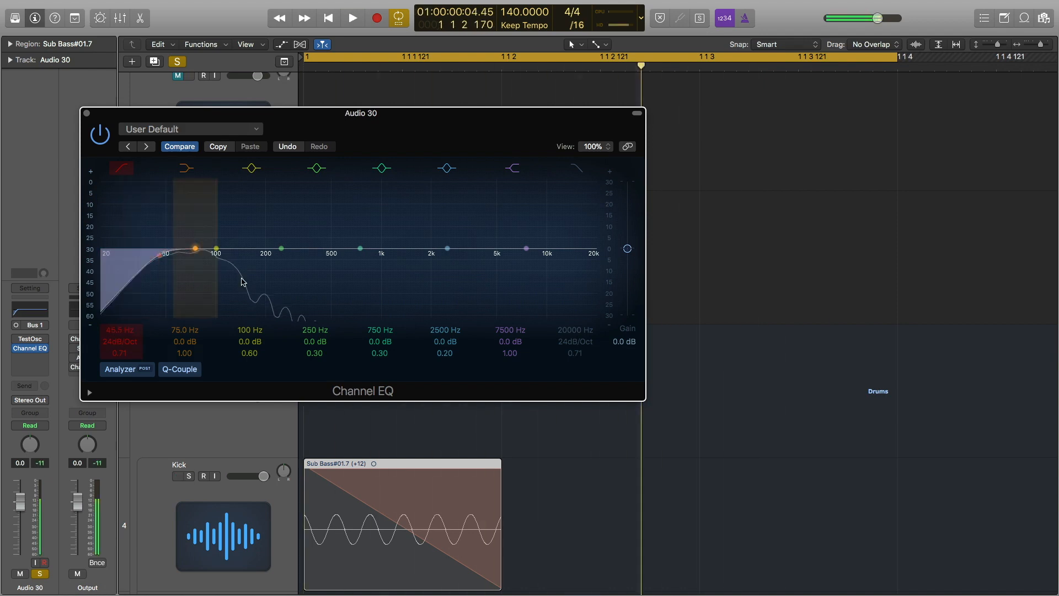
pyautogui.moveTo(204, 243); pyautogui.dragTo(345, 227)
pyautogui.moveTo(160, 255); pyautogui.dragTo(184, 255)
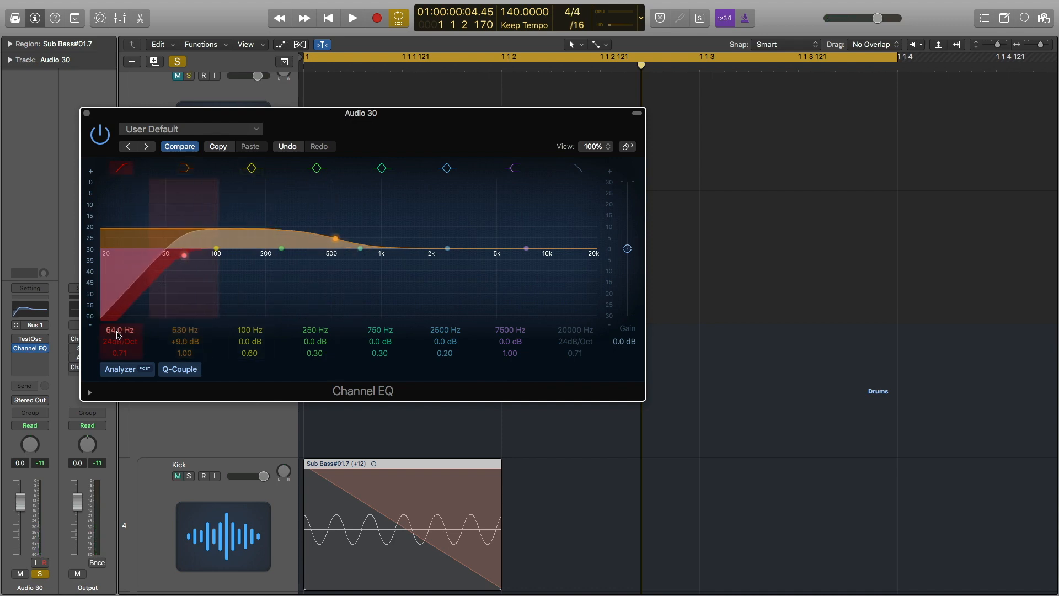
# Set the high shelf to 315 Hz at +18 dB and the high cut to 1500 Hz, auditioning the result.
pyautogui.moveTo(526, 248); pyautogui.dragTo(278, 195)
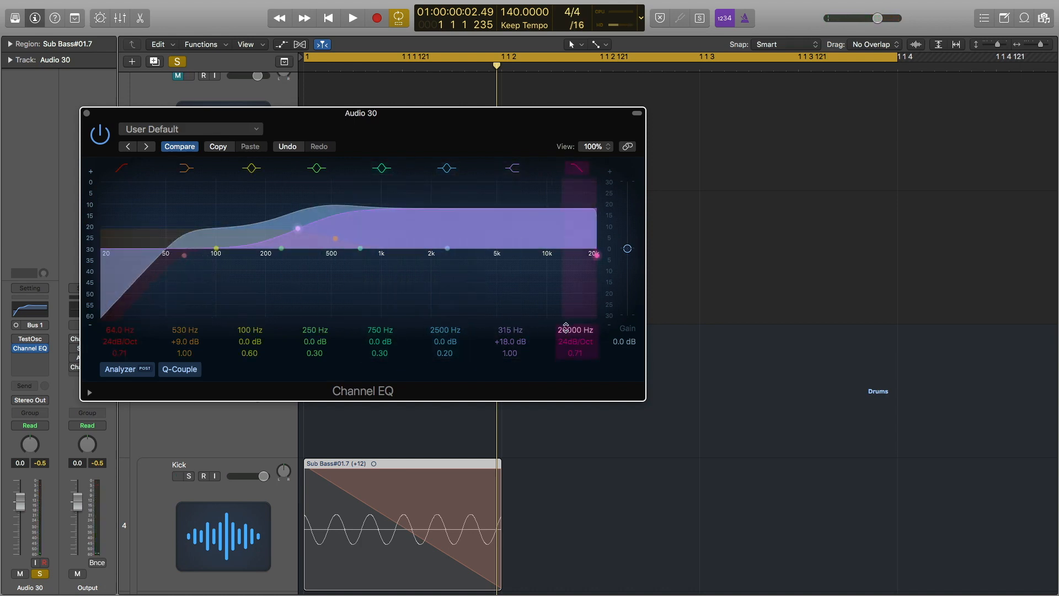
pyautogui.moveTo(597, 255); pyautogui.dragTo(410, 255)
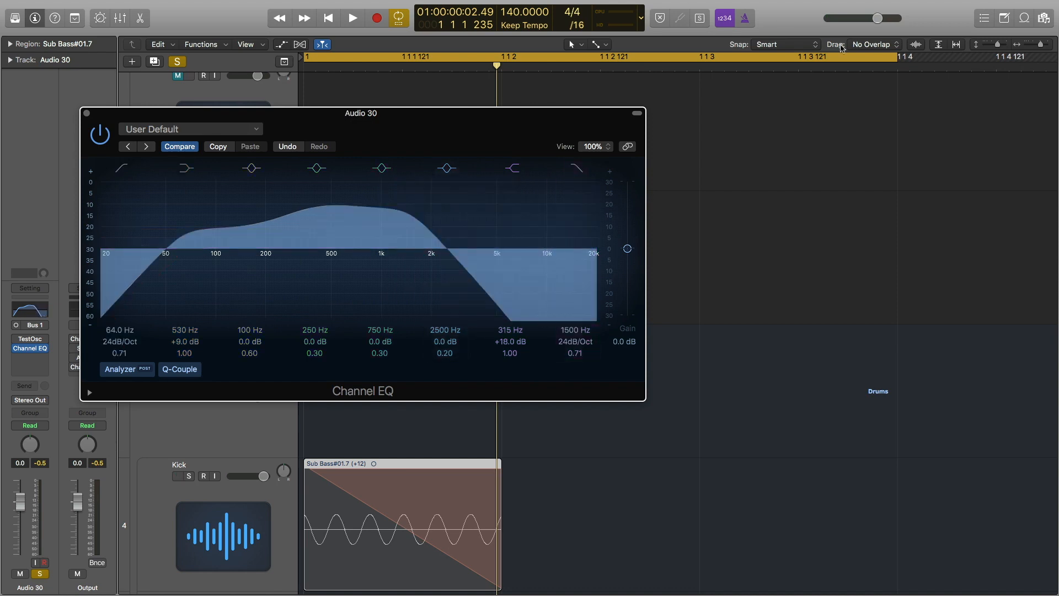
pyautogui.press('space')
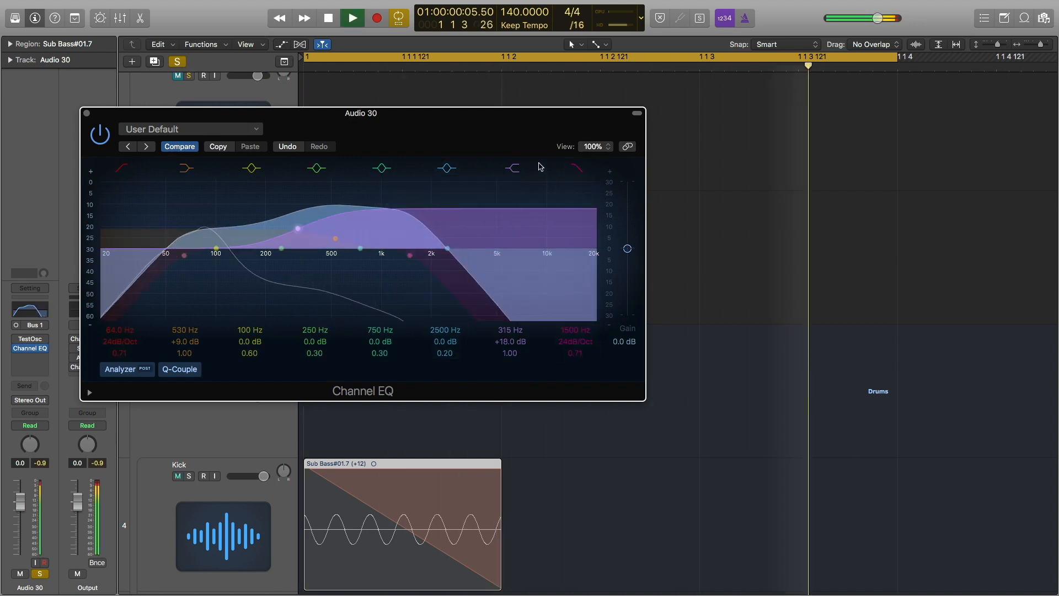
pyautogui.press('space')
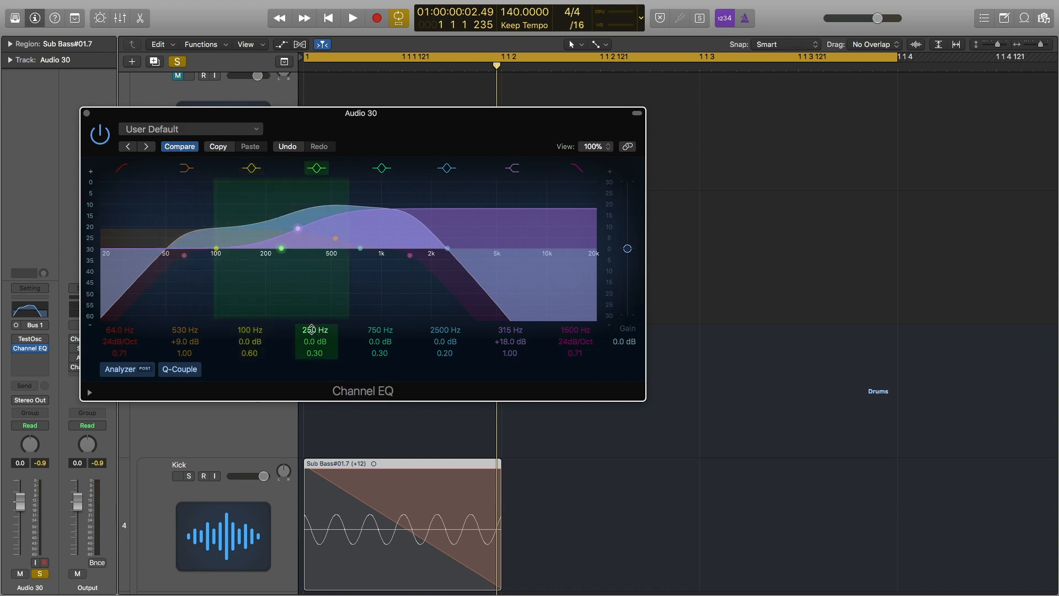
# Set the 250 Hz bell band to 140 Hz at +9 dB and the 100 Hz band to 83 Hz at -6 dB.
pyautogui.moveTo(312, 329); pyautogui.dragTo(311, 345)
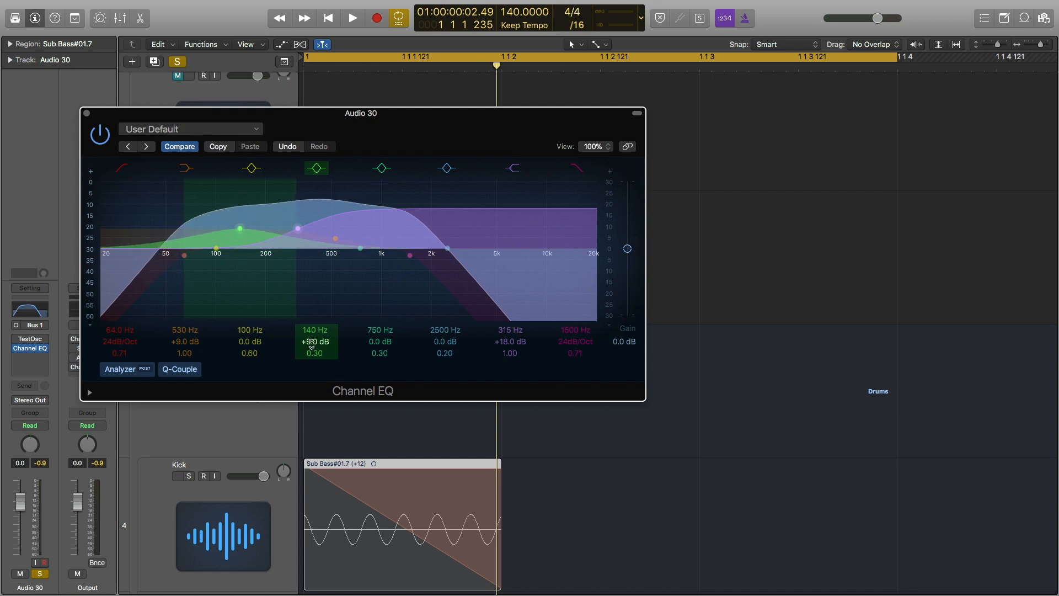
pyautogui.press('space')
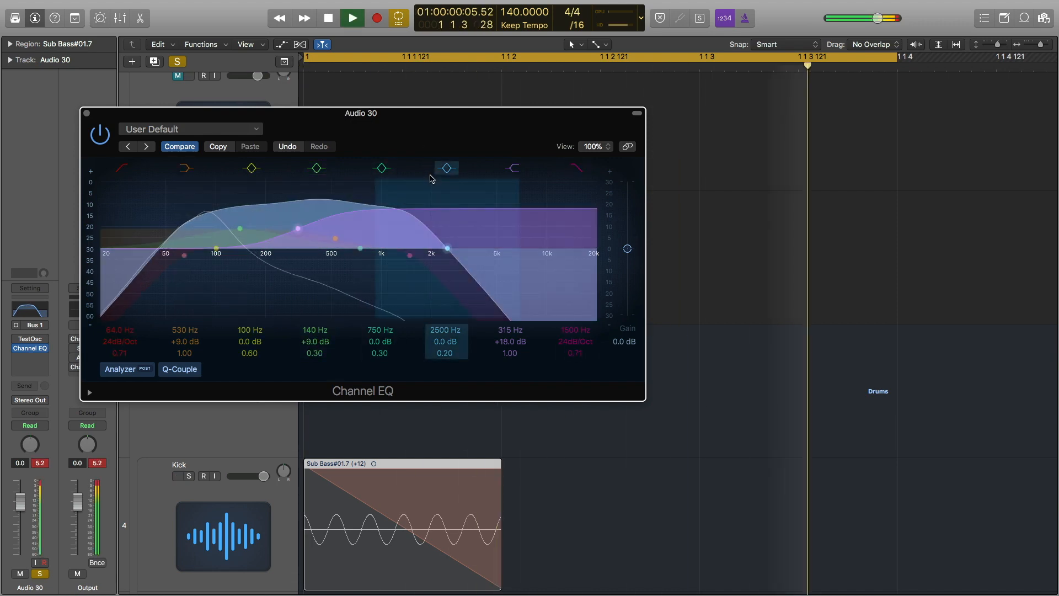
pyautogui.press('space')
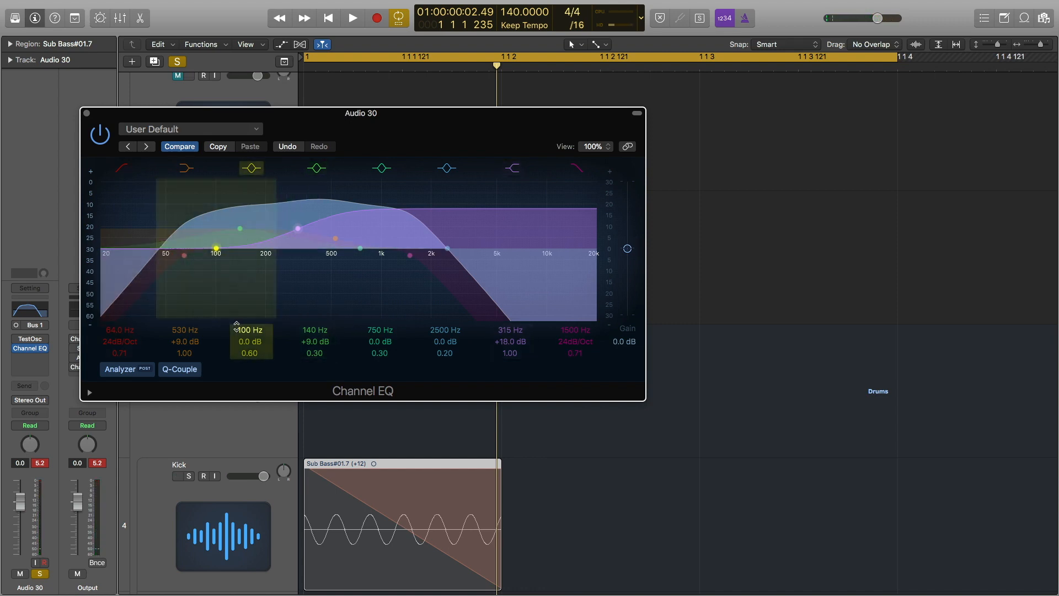
pyautogui.moveTo(249, 330); pyautogui.dragTo(244, 355)
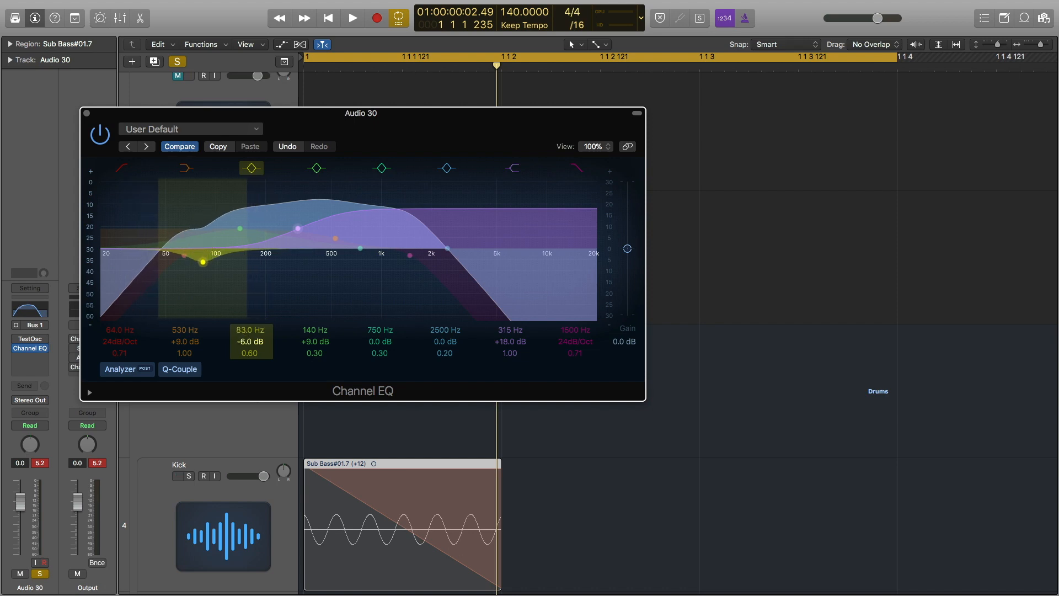
# Retune the Channel EQ's 83 Hz band to 96 Hz at -6.5 dB while auditioning, and close the EQ.
pyautogui.press('space')
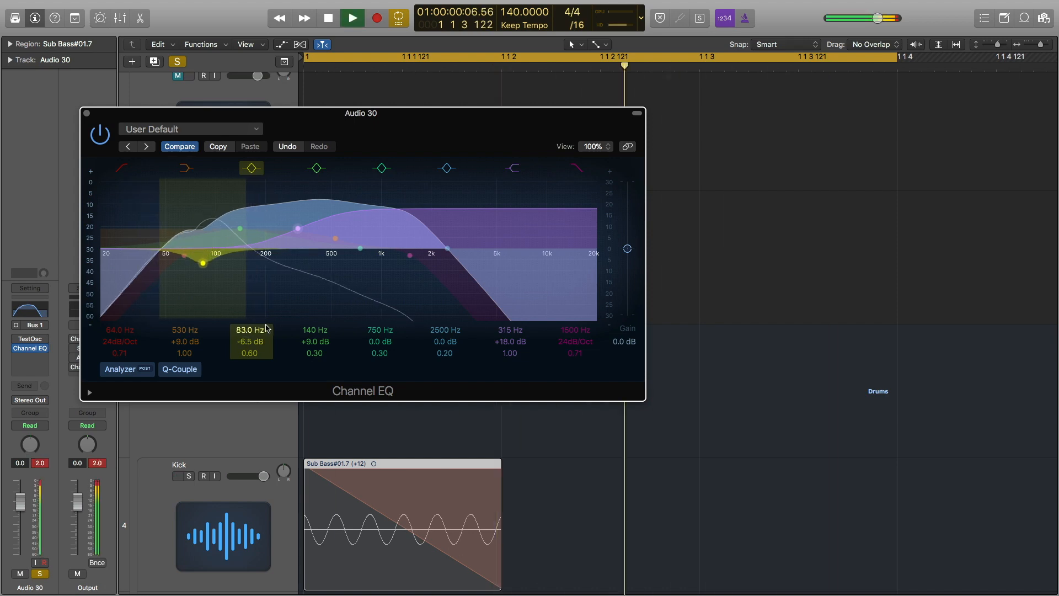
pyautogui.scroll(6, 244, 330)
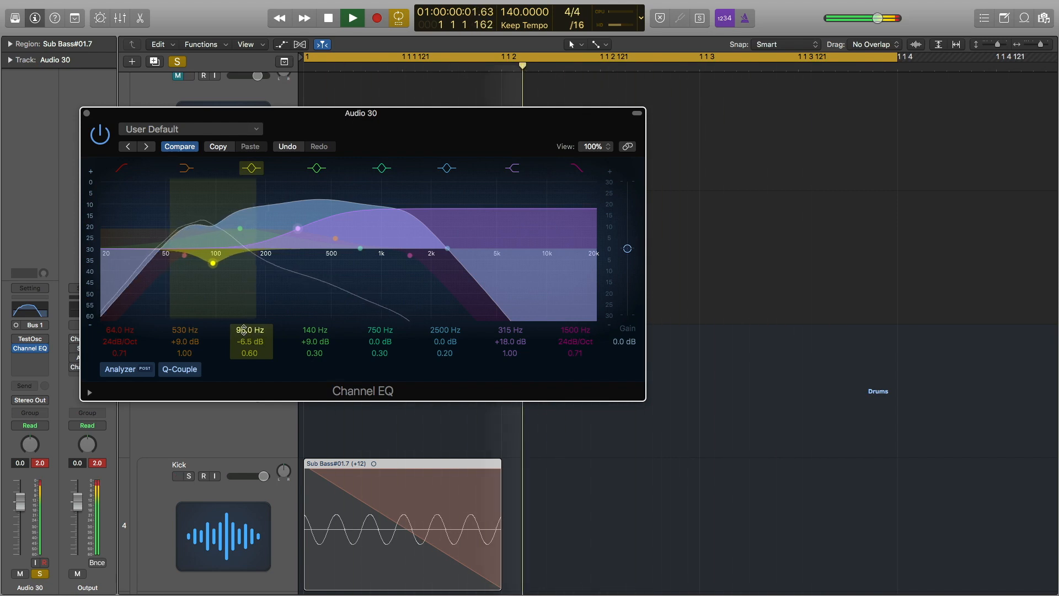
pyautogui.press('space')
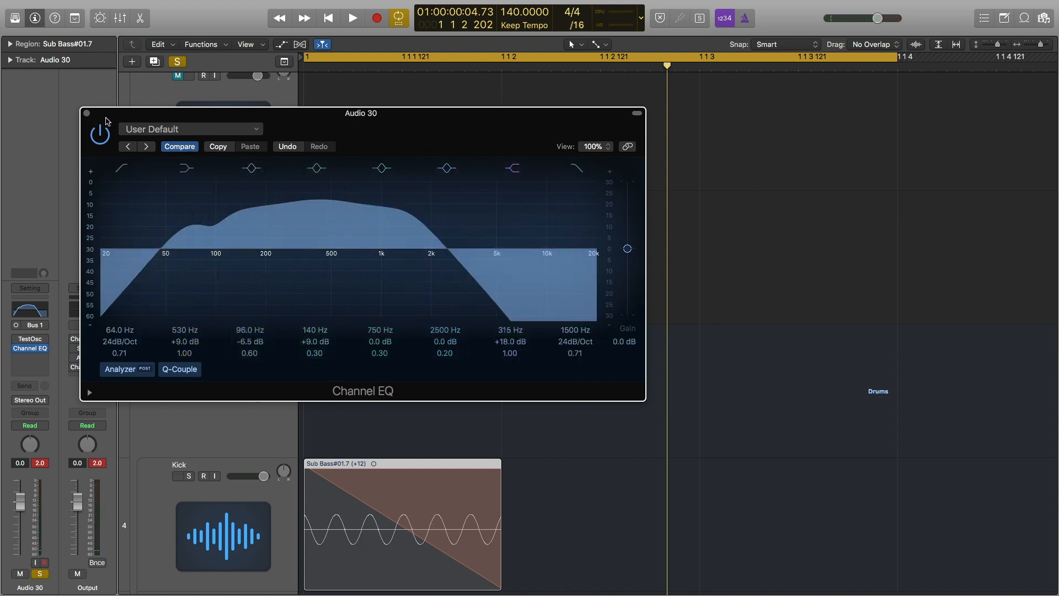
pyautogui.click(87, 114)
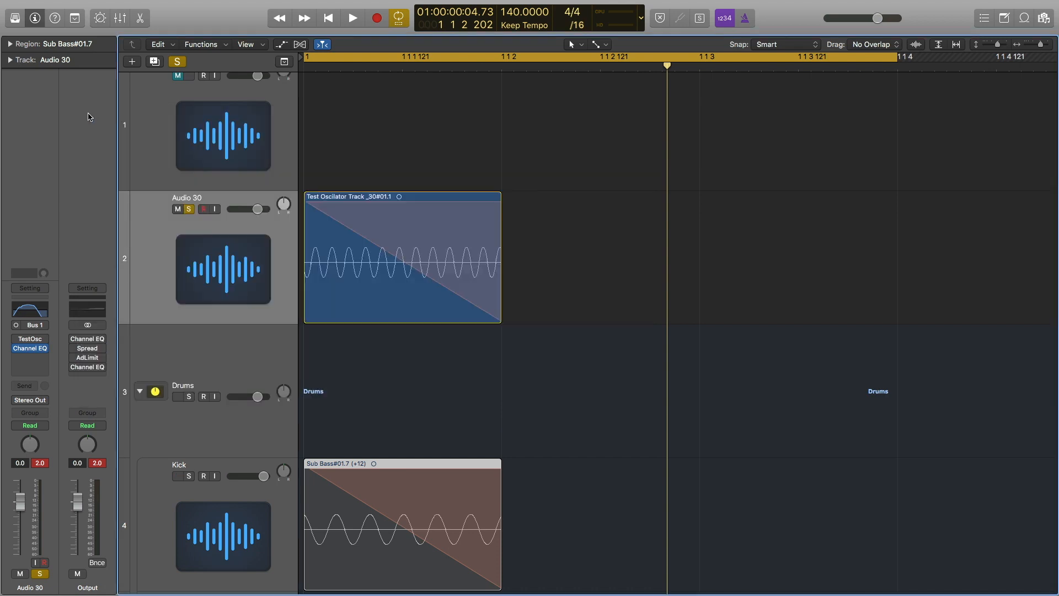
# Insert a Compressor after the Channel EQ on Audio 30 and move its window clear of the track's region.
pyautogui.click(240, 259)
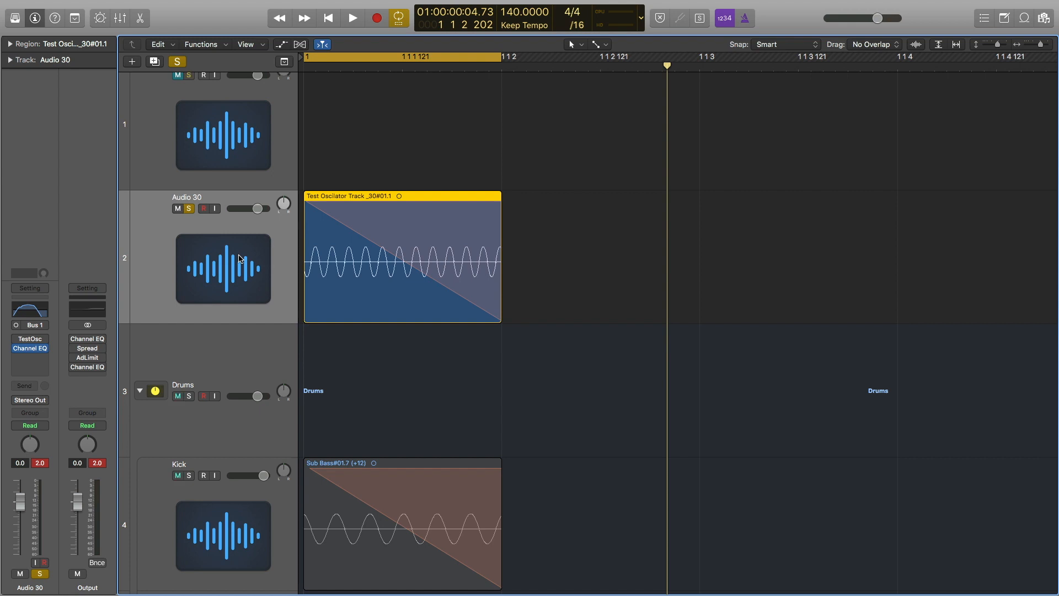
pyautogui.click(33, 358)
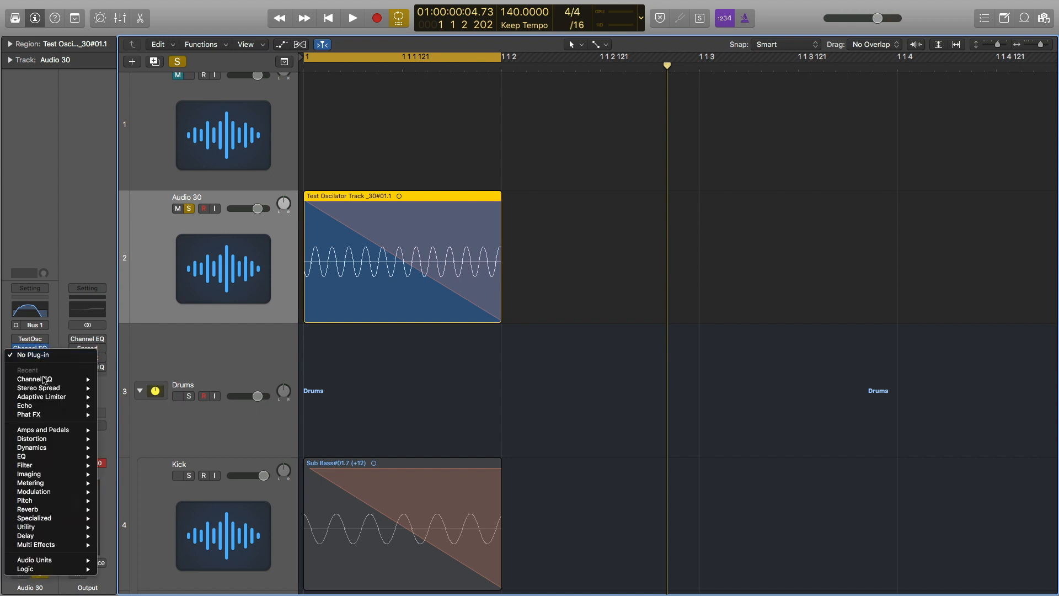
pyautogui.moveTo(70, 397)
pyautogui.moveTo(57, 449)
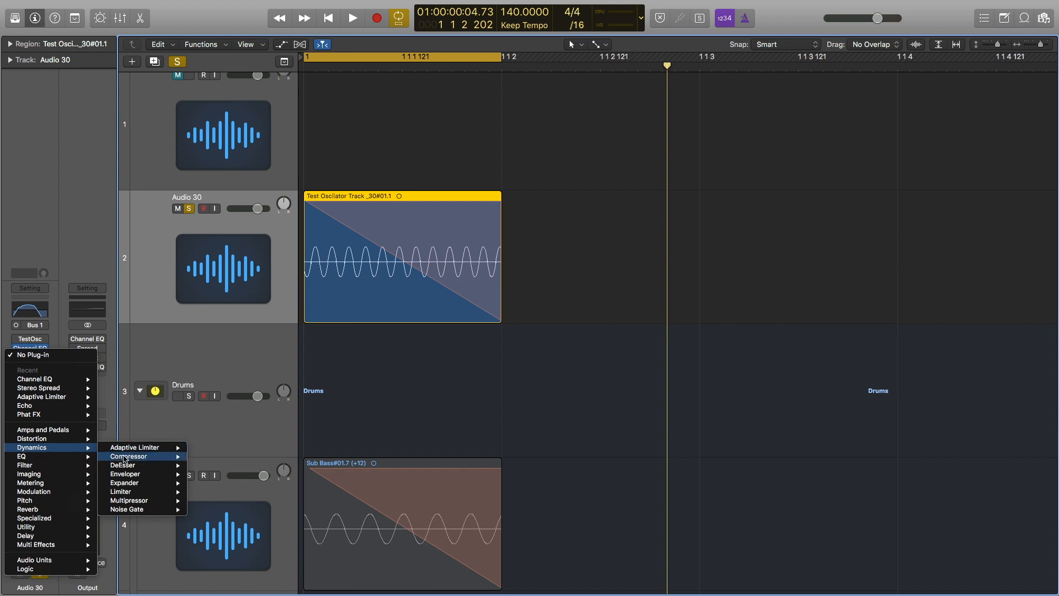
pyautogui.click(127, 457)
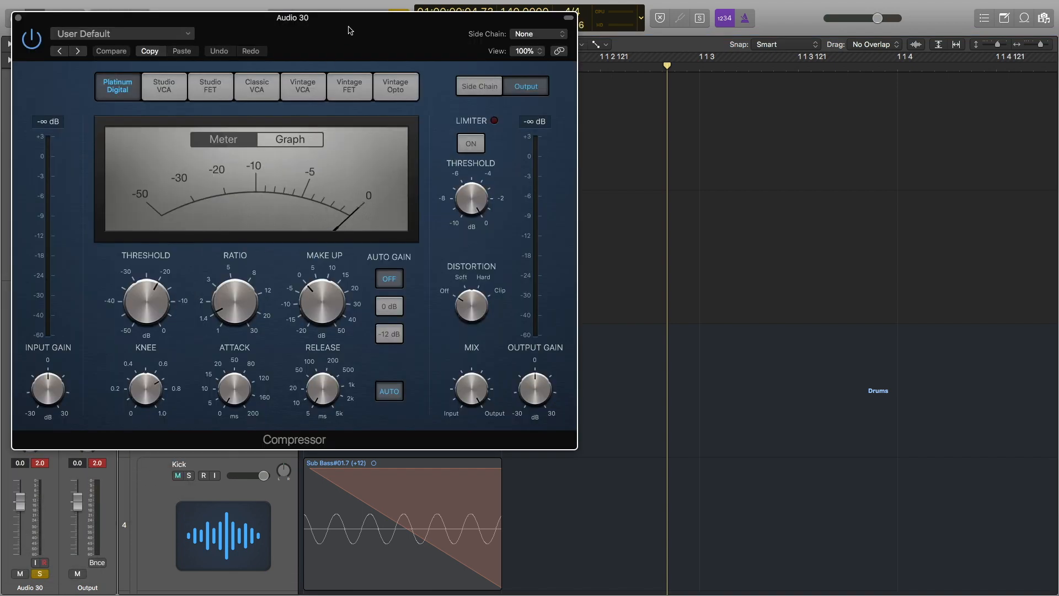
pyautogui.moveTo(350, 31); pyautogui.dragTo(785, 239)
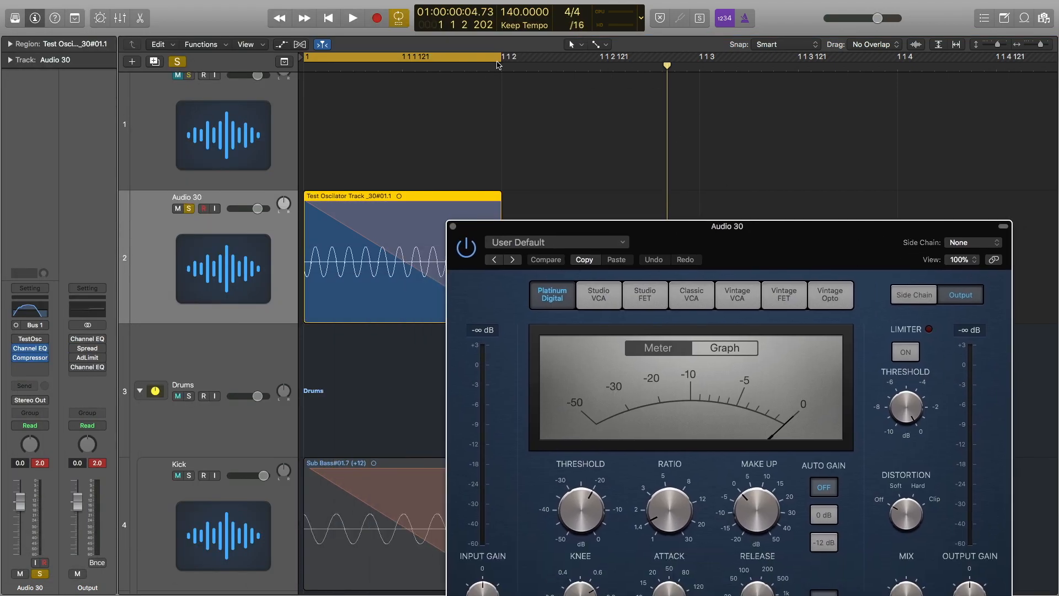
# Extend the cycle range from bar 1 to beat 1 2 and play the compressed sound, keeping the Compressor controls in reach.
pyautogui.moveTo(498, 64); pyautogui.dragTo(992, 75)
pyautogui.scroll(-5, 805, 117)
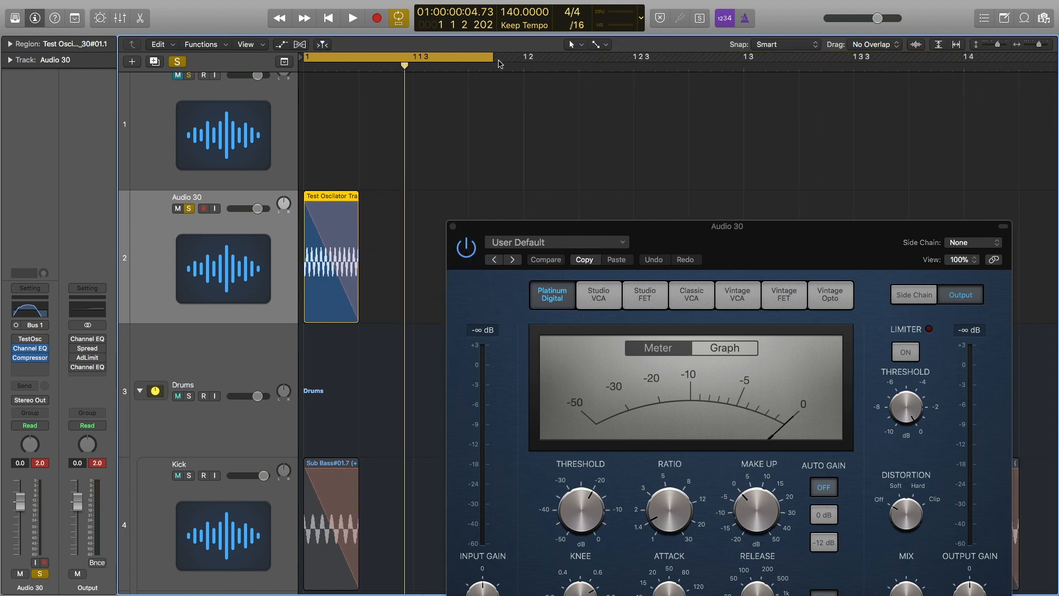
pyautogui.moveTo(498, 63); pyautogui.dragTo(525, 70)
pyautogui.press('space')
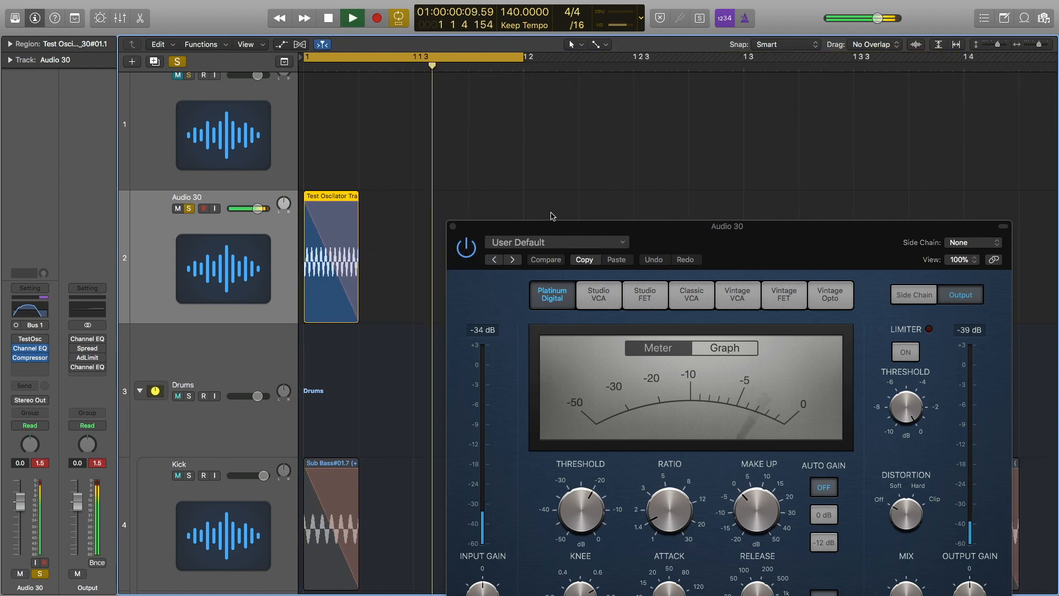
pyautogui.moveTo(552, 227); pyautogui.dragTo(409, 174)
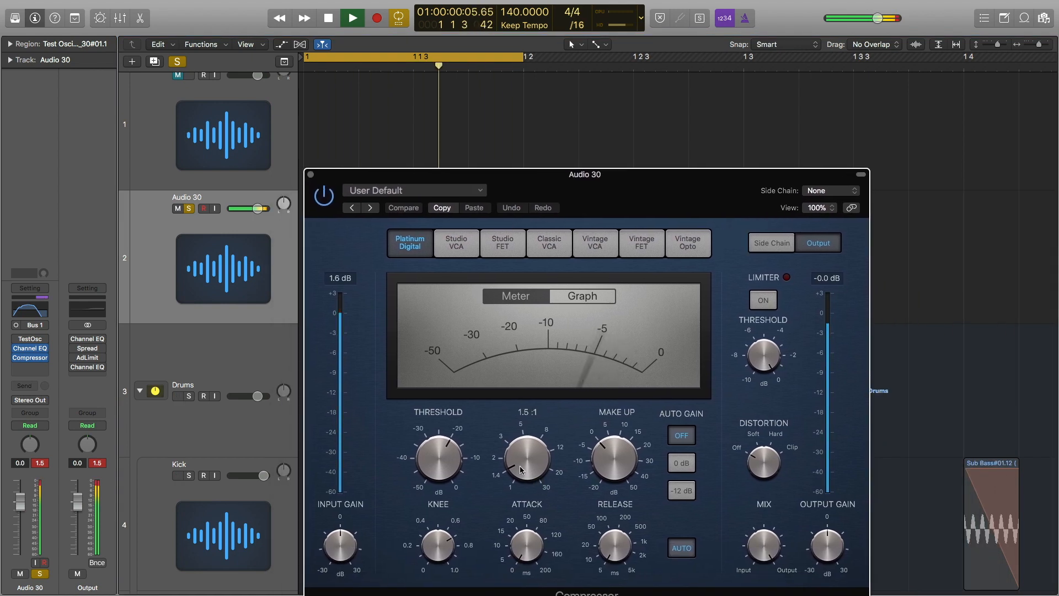
# Set the Compressor's ratio to 2.5:1 and its threshold to -16.5 dB, audition the result, and close the plug-in.
pyautogui.moveTo(520, 469); pyautogui.dragTo(492, 433)
pyautogui.moveTo(488, 437); pyautogui.dragTo(487, 446)
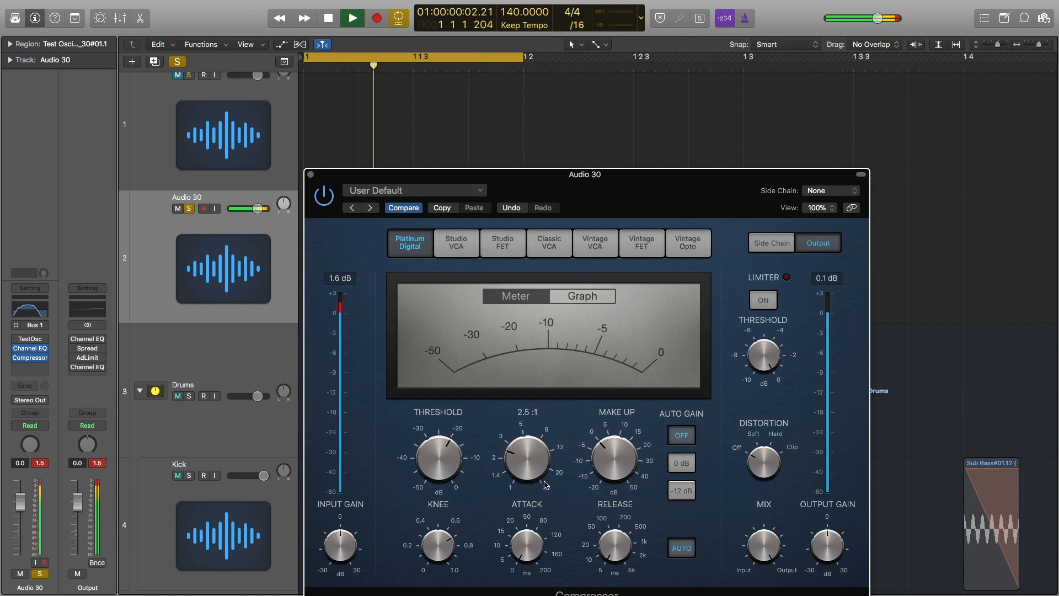
pyautogui.press('space')
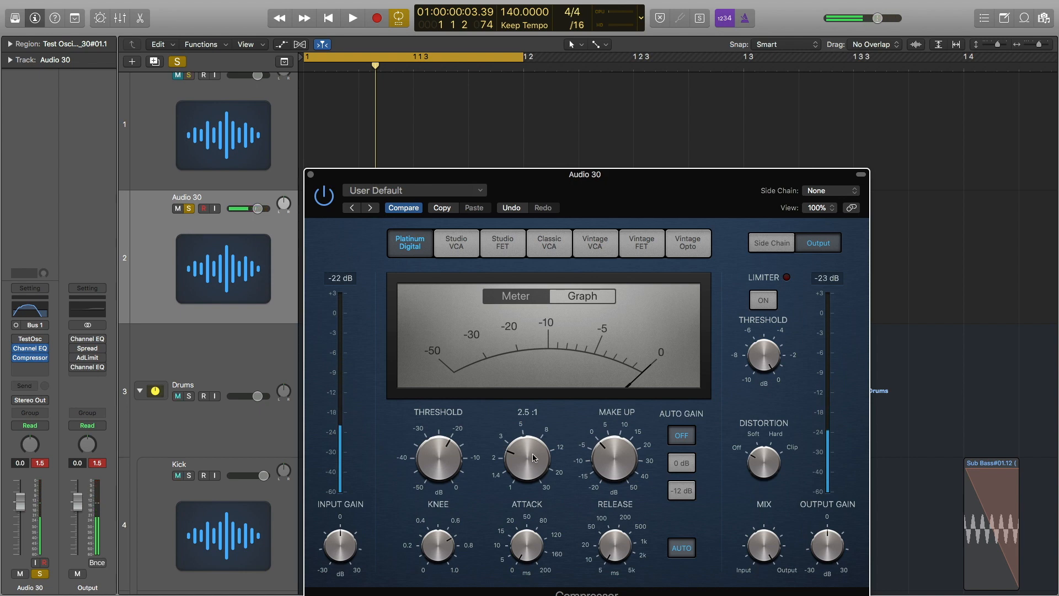
pyautogui.moveTo(448, 466)
pyautogui.moveTo(446, 465); pyautogui.dragTo(448, 456)
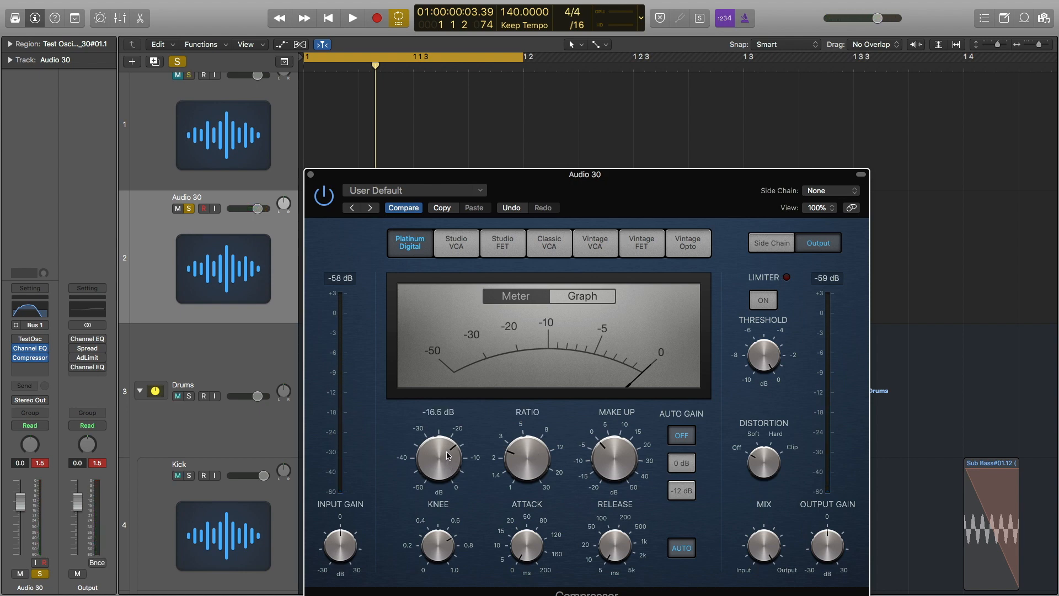
pyautogui.press('space')
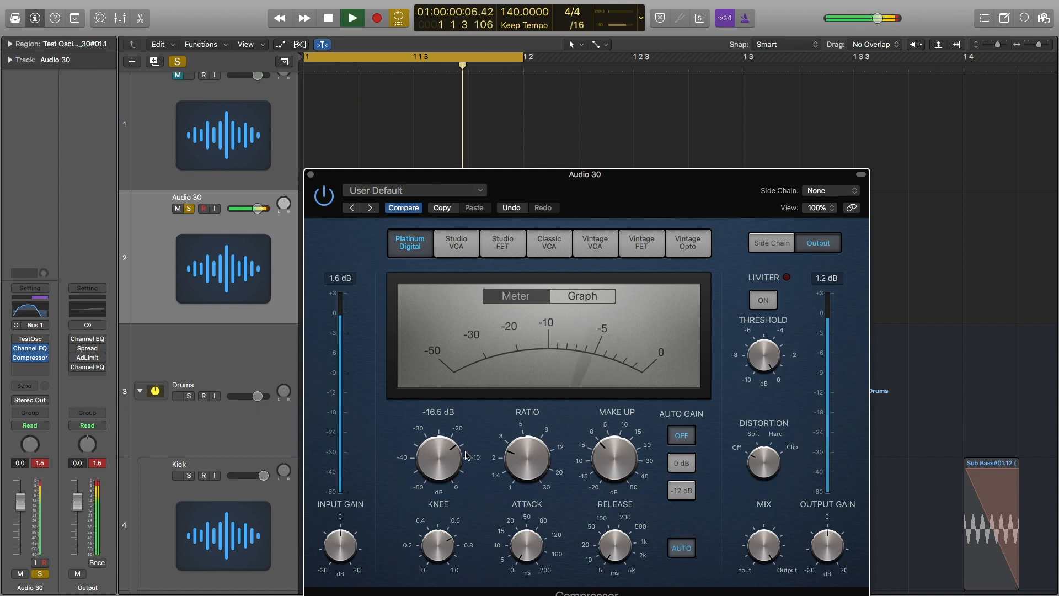
pyautogui.press('space')
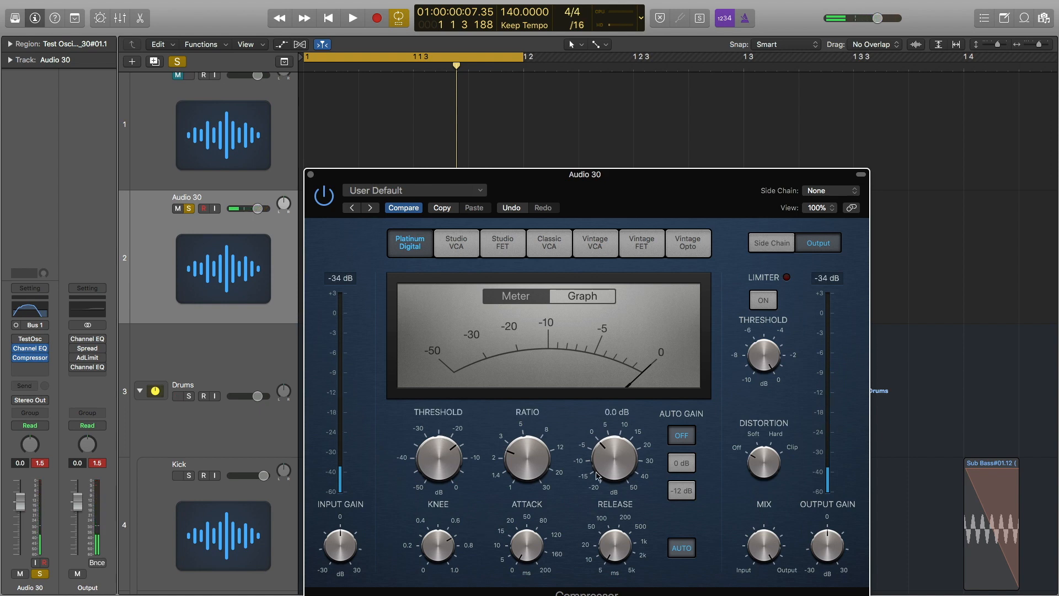
pyautogui.click(312, 174)
# Turn off cycle mode and switch the solo from Audio 30 to the first Kick track in the Drums stack.
pyautogui.scroll(-10, 415, 270)
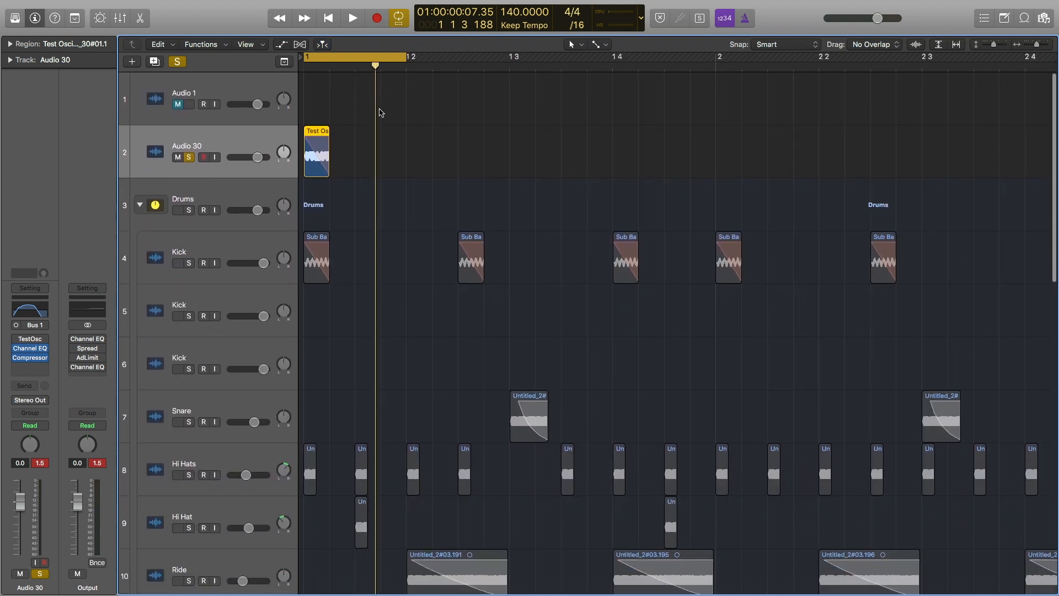
pyautogui.press('c')
pyautogui.scroll(-3, 389, 126)
pyautogui.scroll(-1, 390, 126)
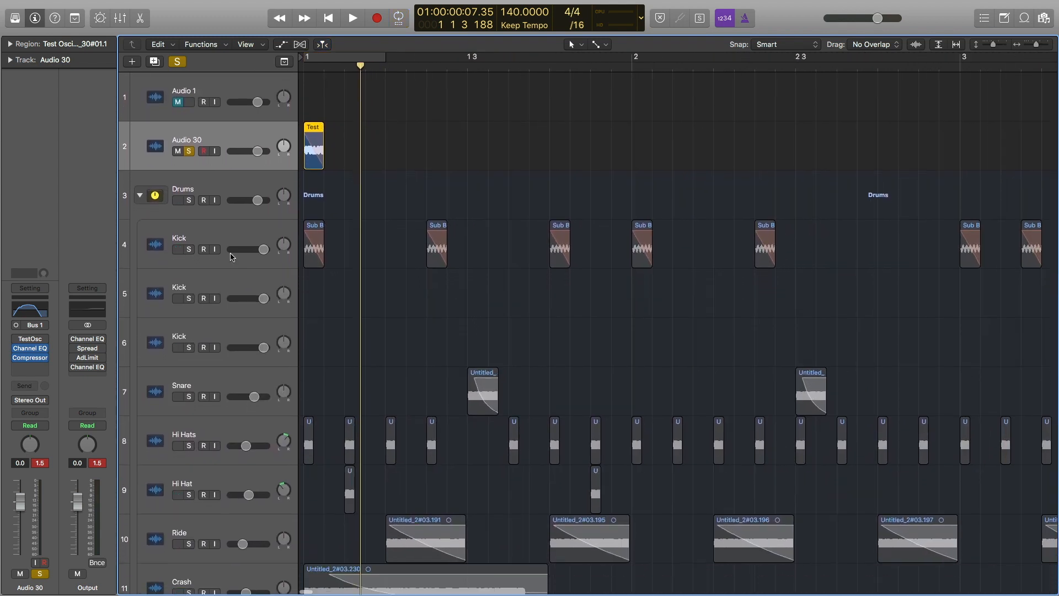
pyautogui.click(189, 251)
pyautogui.click(190, 152)
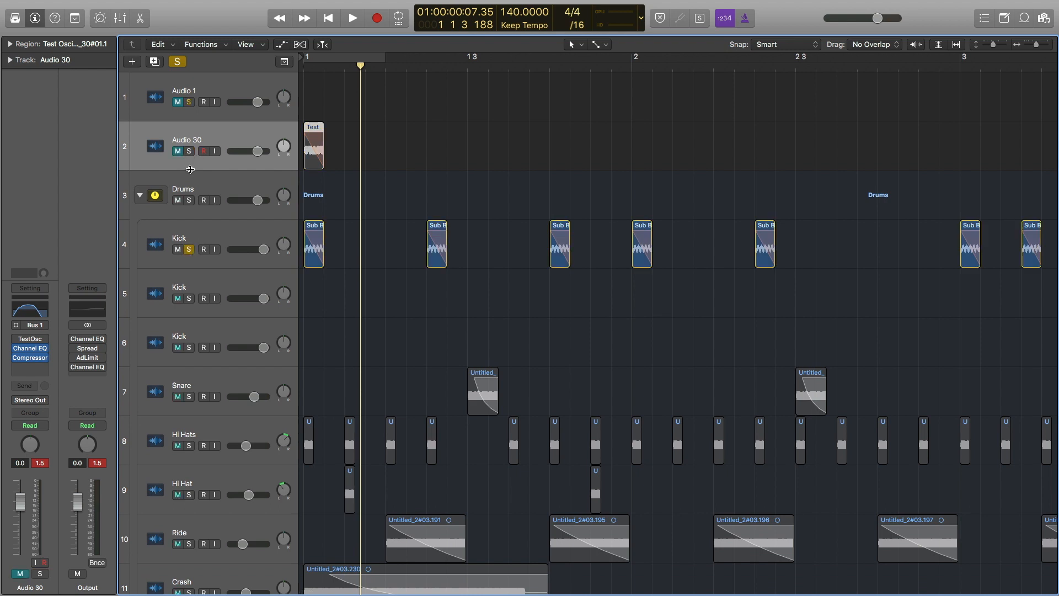
# Play the soloed Kick pattern from the start of the project.
pyautogui.scroll(-5, 324, 258)
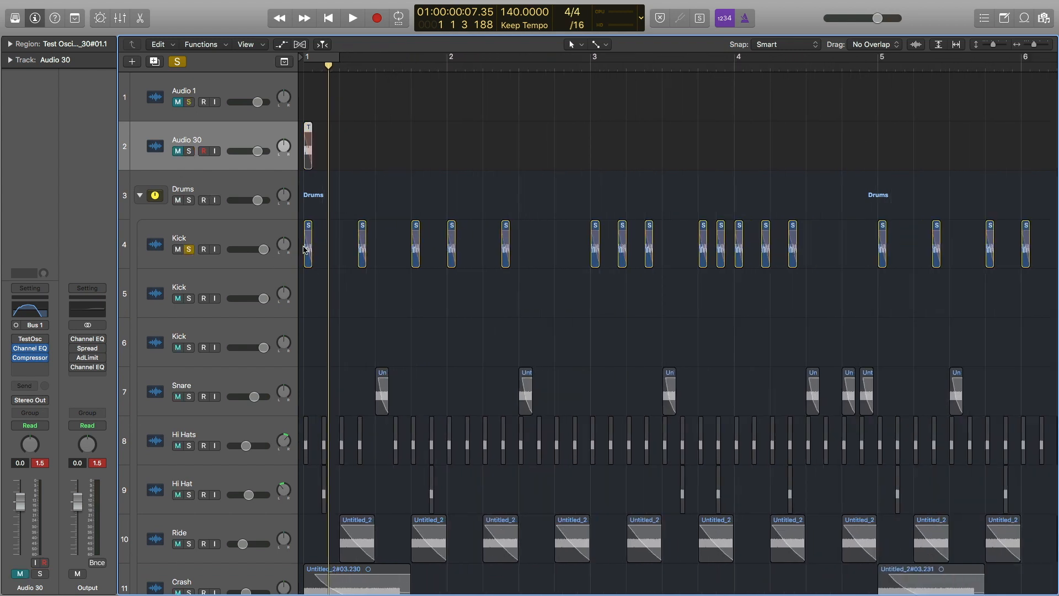
pyautogui.scroll(-2, 324, 258)
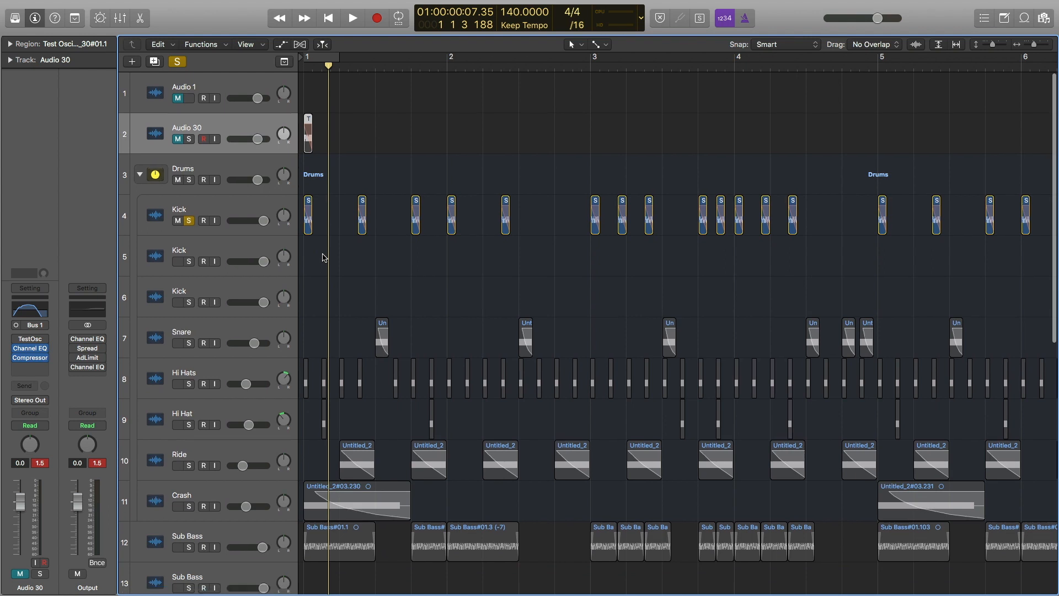
pyautogui.press('Return')
pyautogui.press('space')
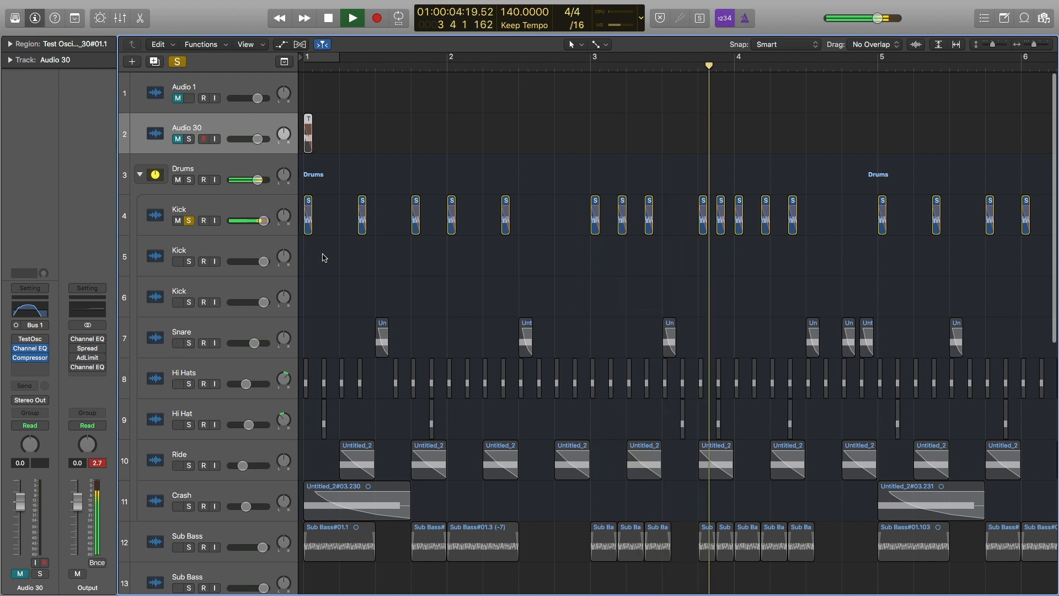
pyautogui.press('space')
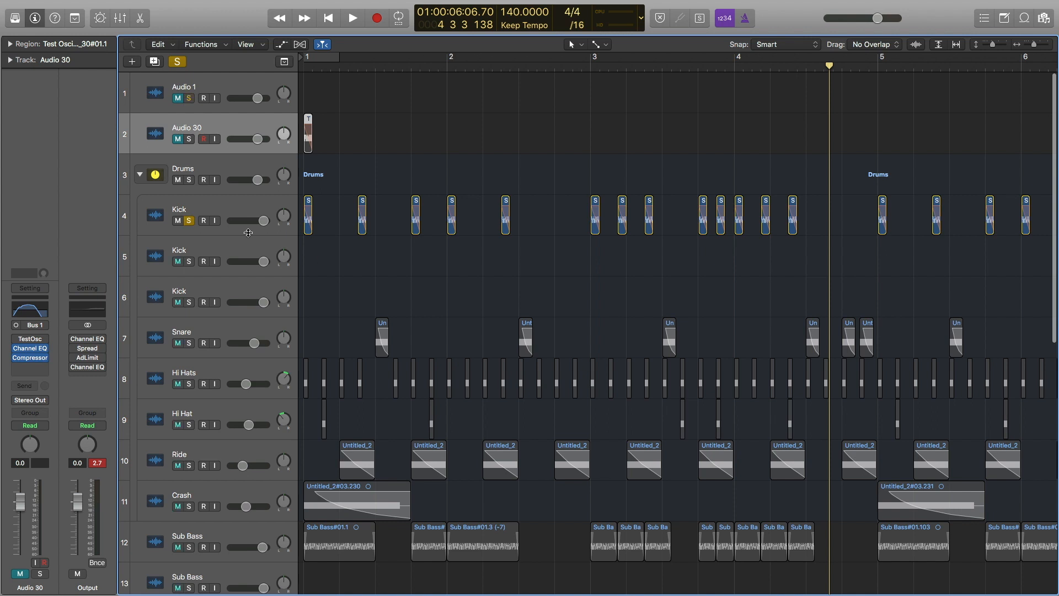
# Unsolo the Kick track in the Drums stack and rename the Audio 30 track as Kick.
pyautogui.click(223, 81)
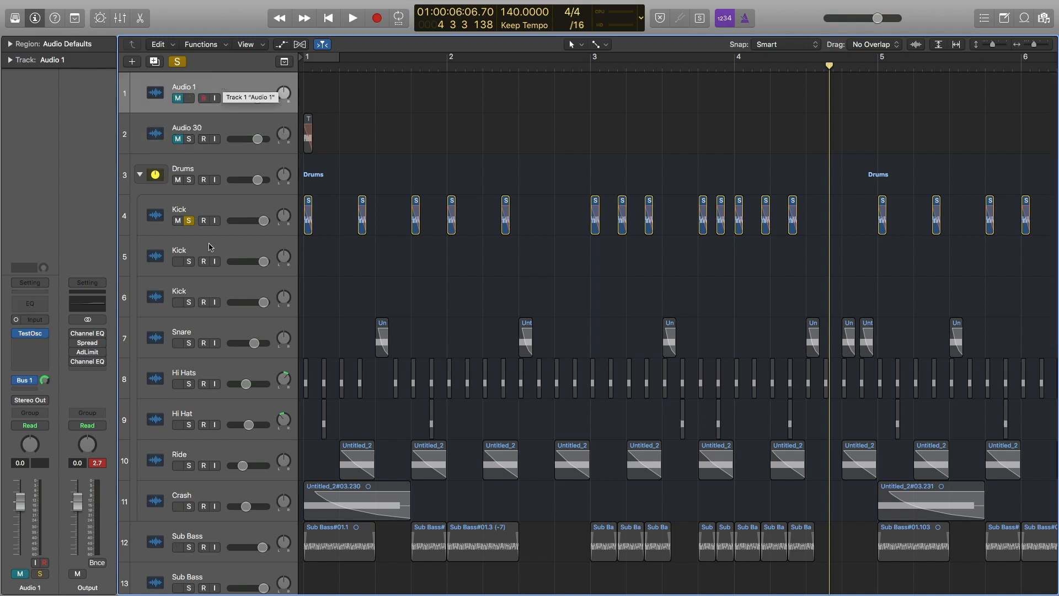
pyautogui.click(189, 221)
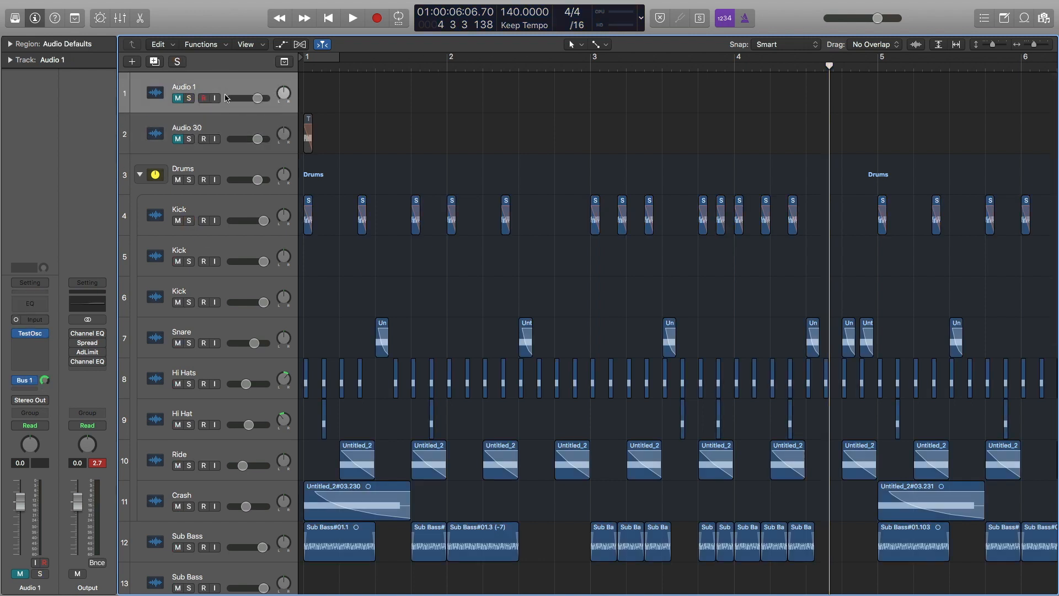
pyautogui.doubleClick(187, 130)
pyautogui.write('Kick')
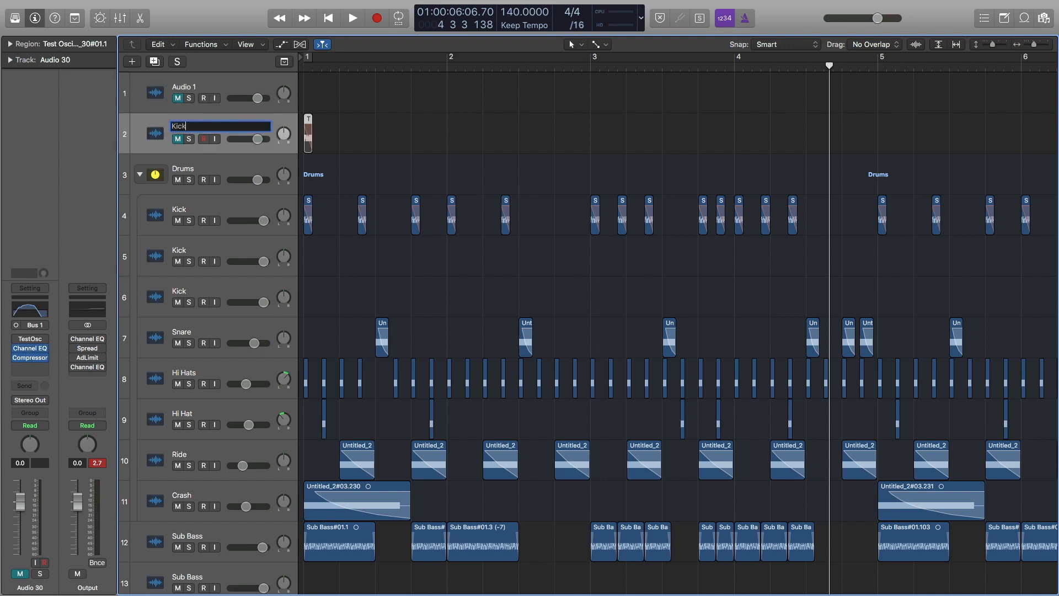
pyautogui.press('Return')
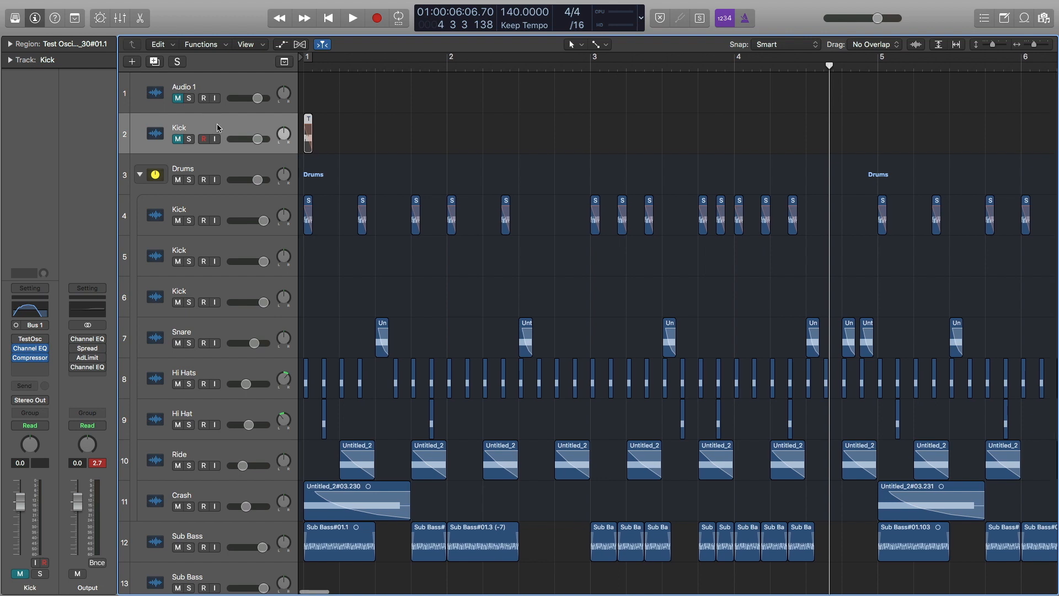
# Duplicate the new Kick track with its settings and rename the copy as Snare.
pyautogui.press('super+d')
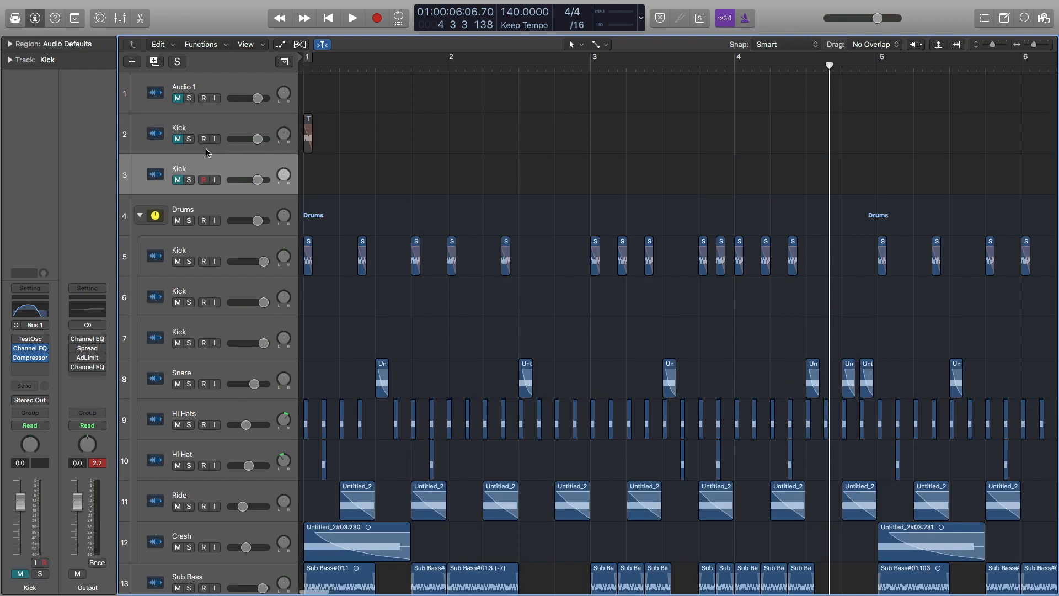
pyautogui.doubleClick(180, 170)
pyautogui.write('Snare')
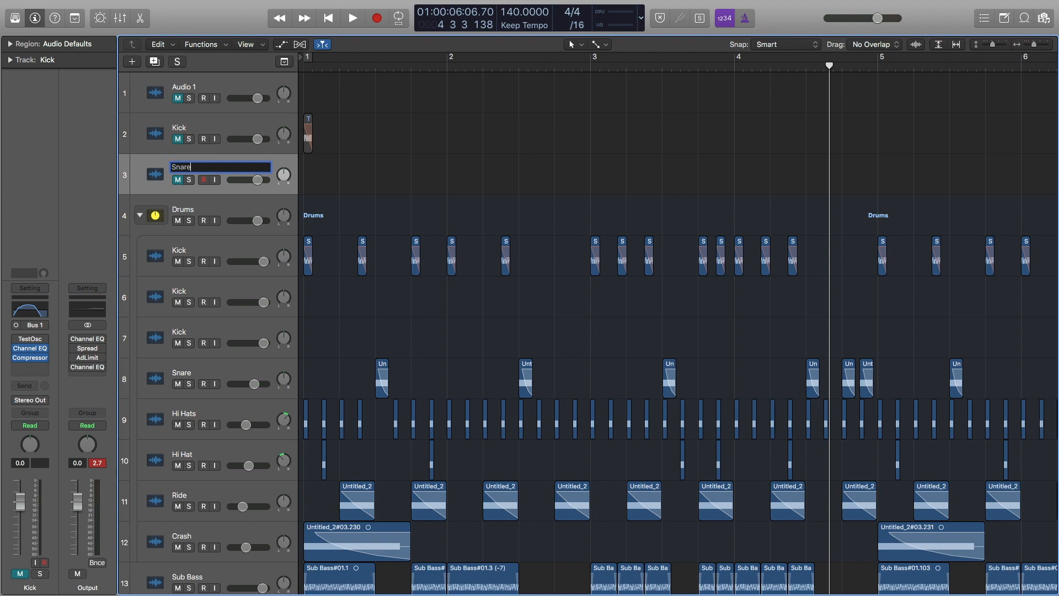
pyautogui.press('Return')
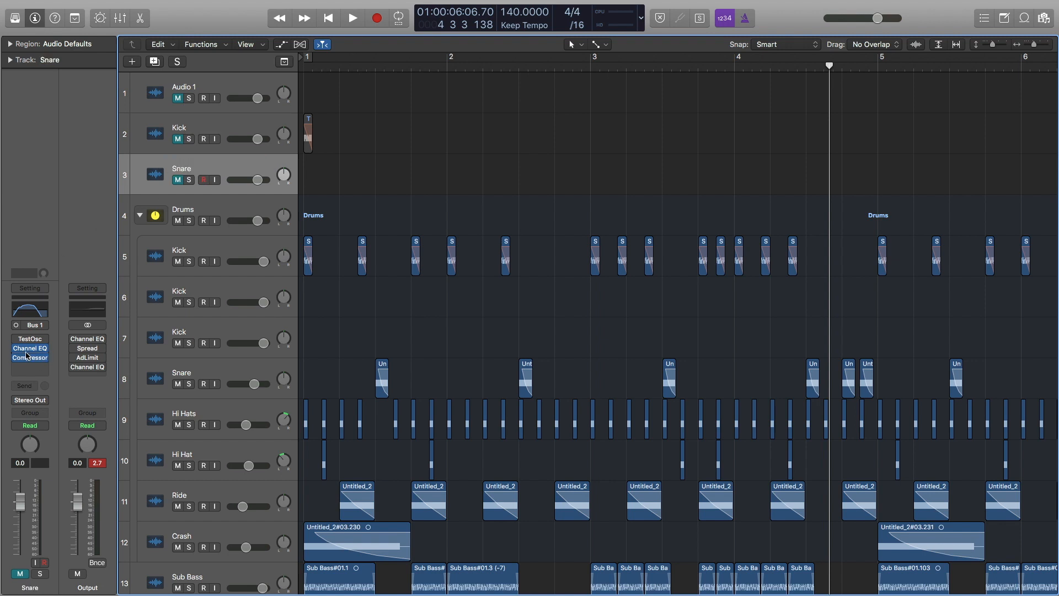
# Remove the Channel EQ and Compressor from the new Snare track, keeping its Bus 1 input.
pyautogui.click(45, 349)
pyautogui.click(44, 362)
pyautogui.click(44, 362)
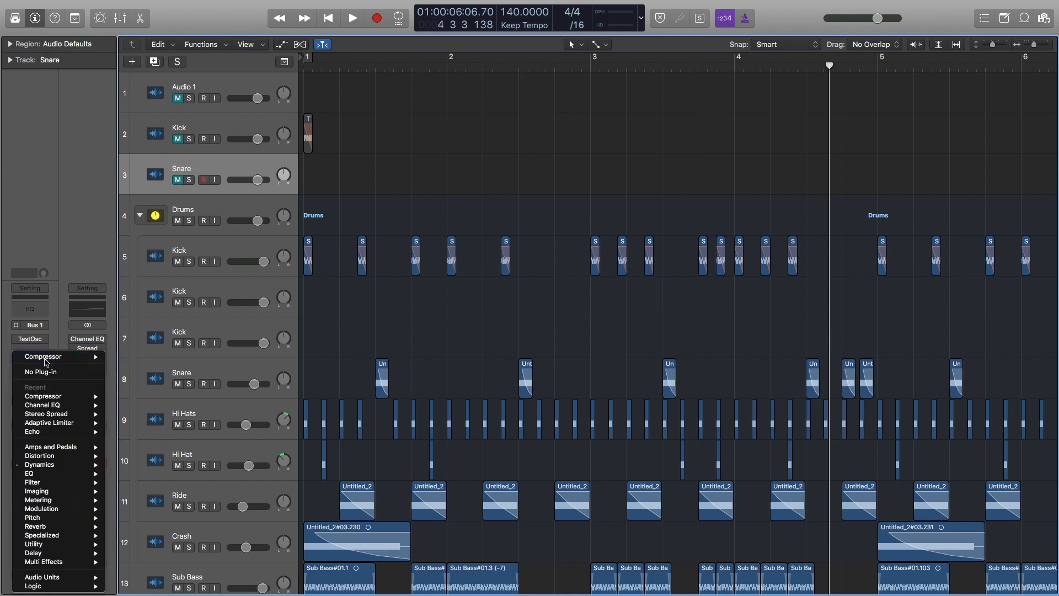
pyautogui.click(40, 370)
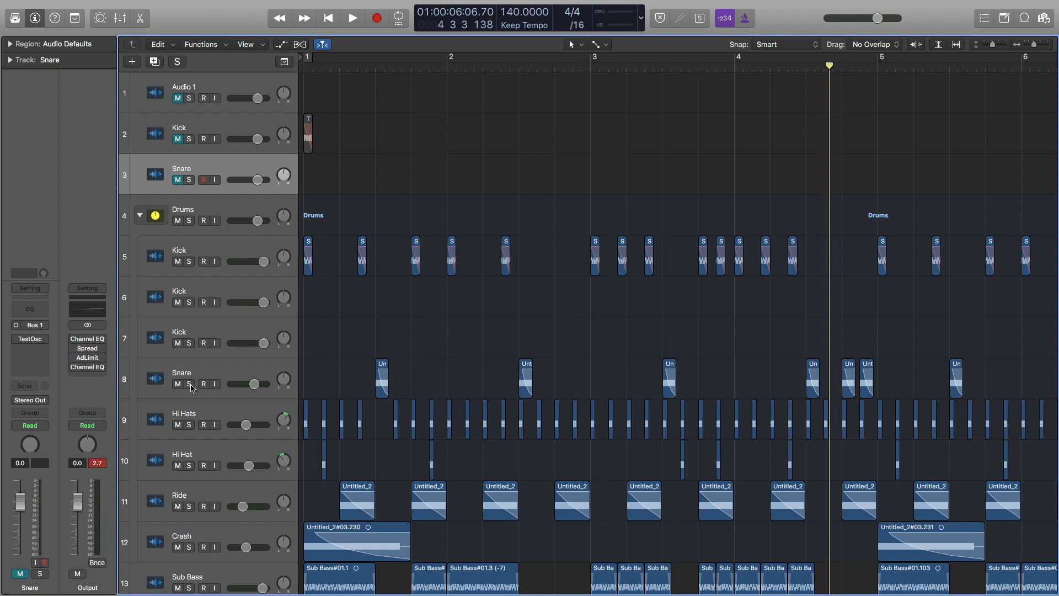
# Solo the existing Snare track in the Drums stack and play its pattern from the start of the project.
pyautogui.click(189, 385)
pyautogui.press('Return')
pyautogui.press('space')
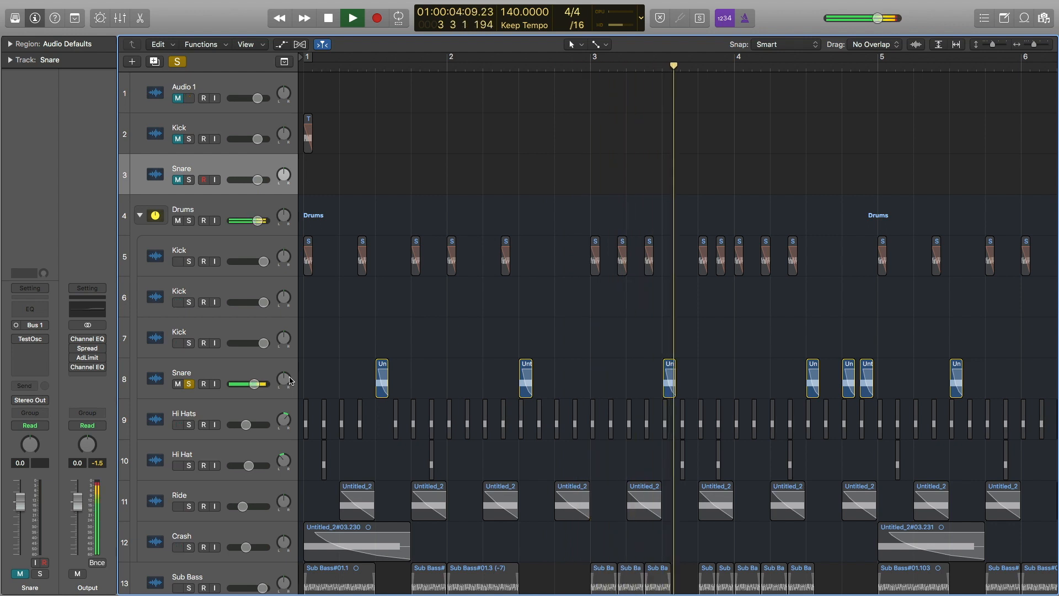
pyautogui.press('space')
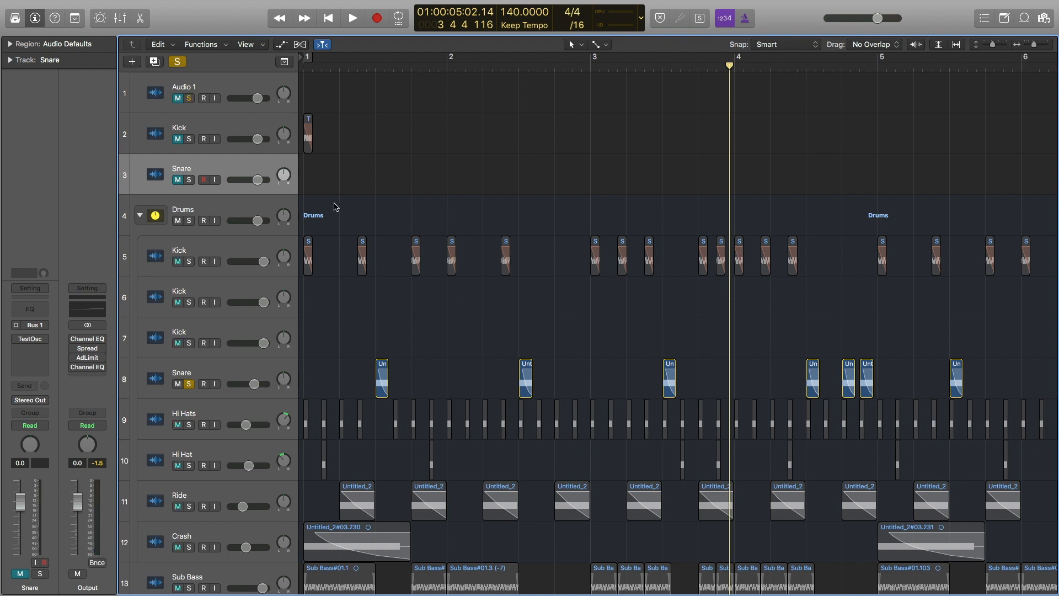
# Unmute the Audio 1 track and set its Test Oscillator to generate White Noise.
pyautogui.scroll(-1, 223, 179)
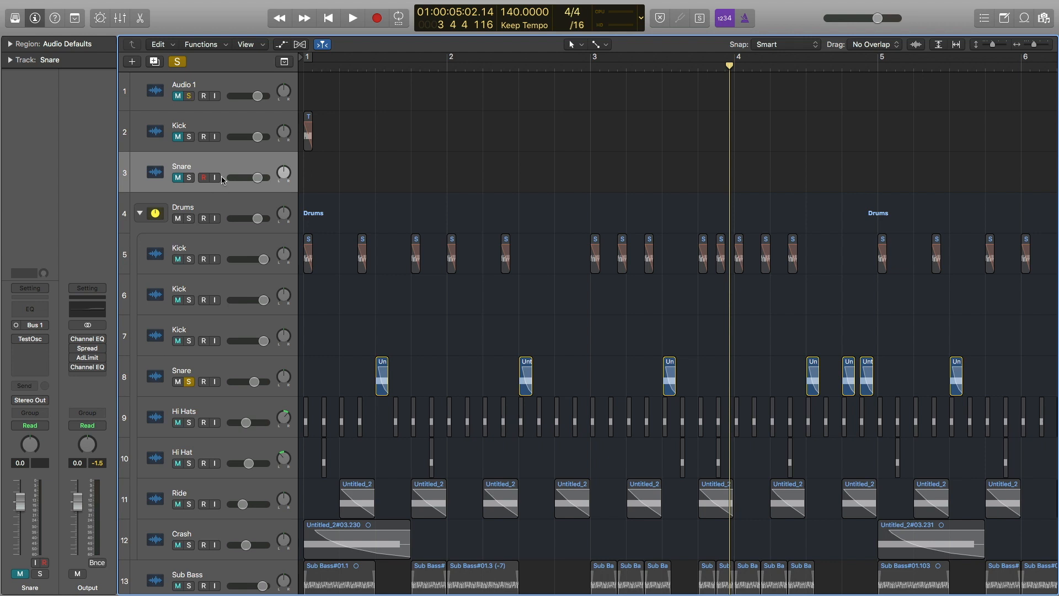
pyautogui.click(221, 80)
pyautogui.scroll(1, 179, 103)
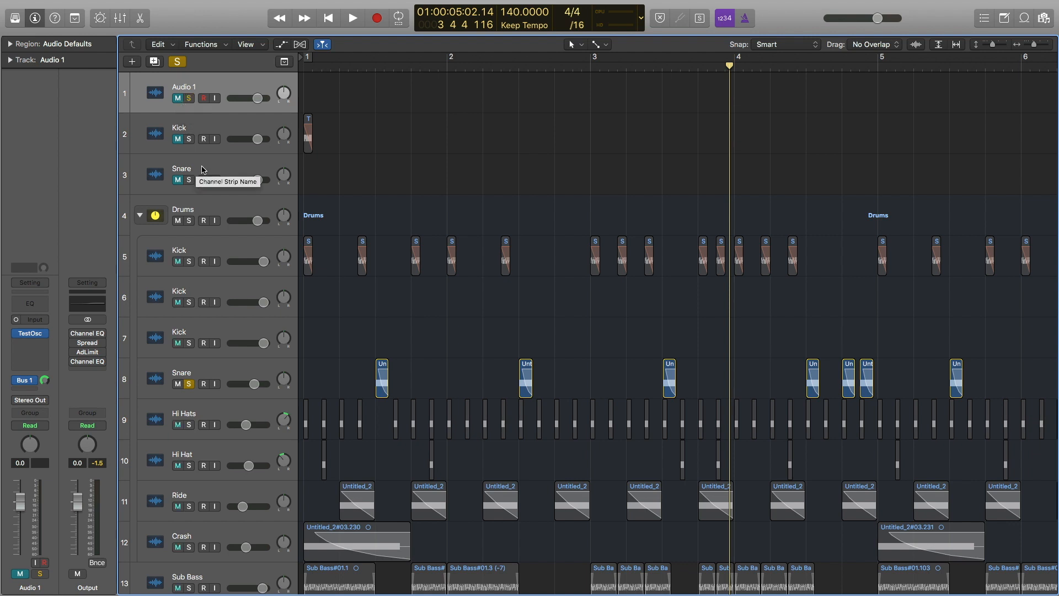
pyautogui.click(30, 333)
pyautogui.click(178, 103)
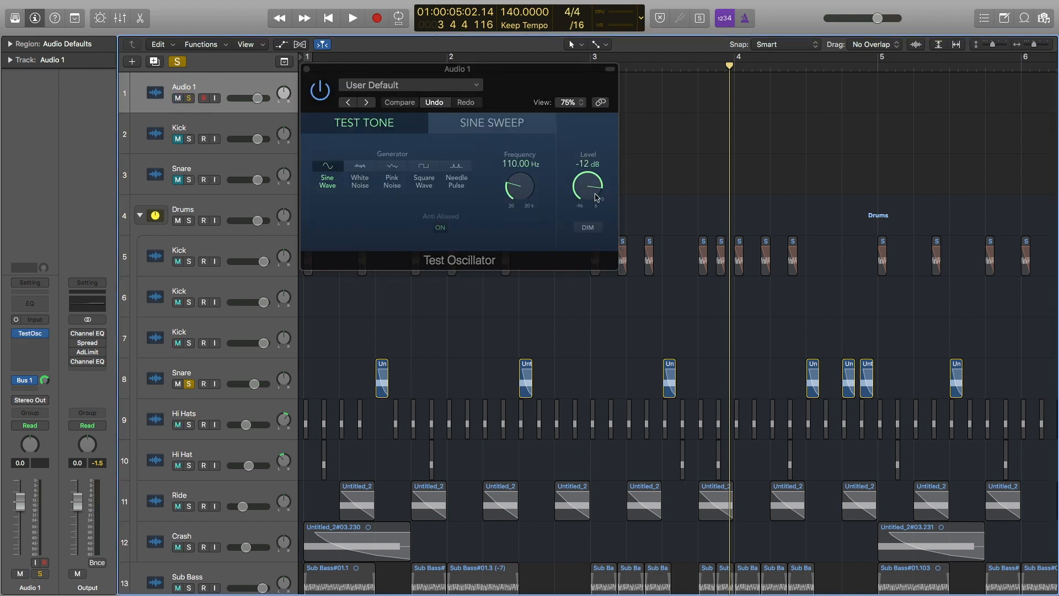
pyautogui.click(361, 171)
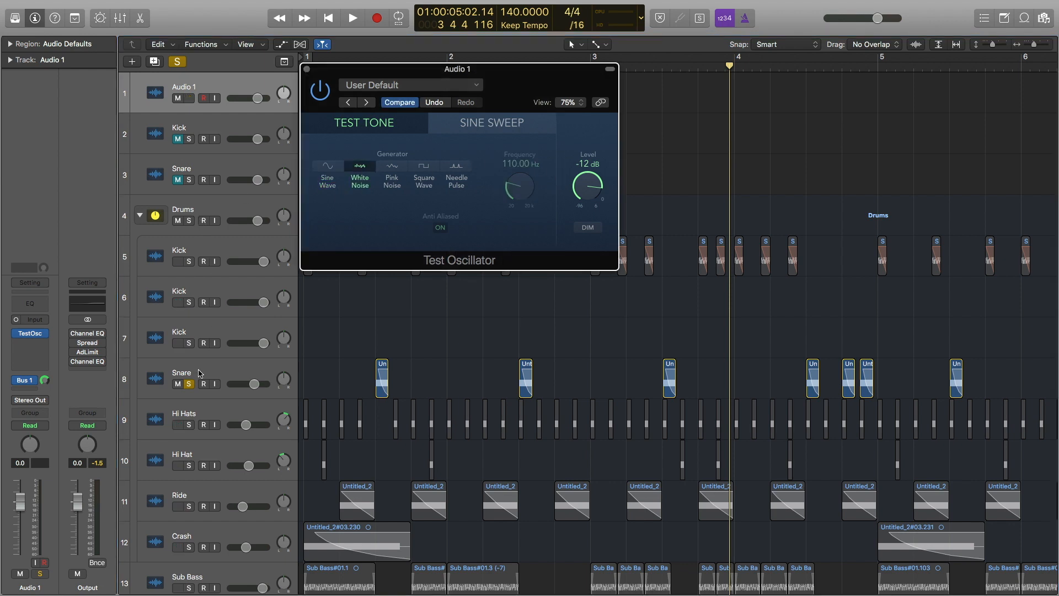
# Solo the new Snare track above the Drums stack, unsolo the existing Snare in the stack, and select the new track.
pyautogui.scroll(-1, 223, 182)
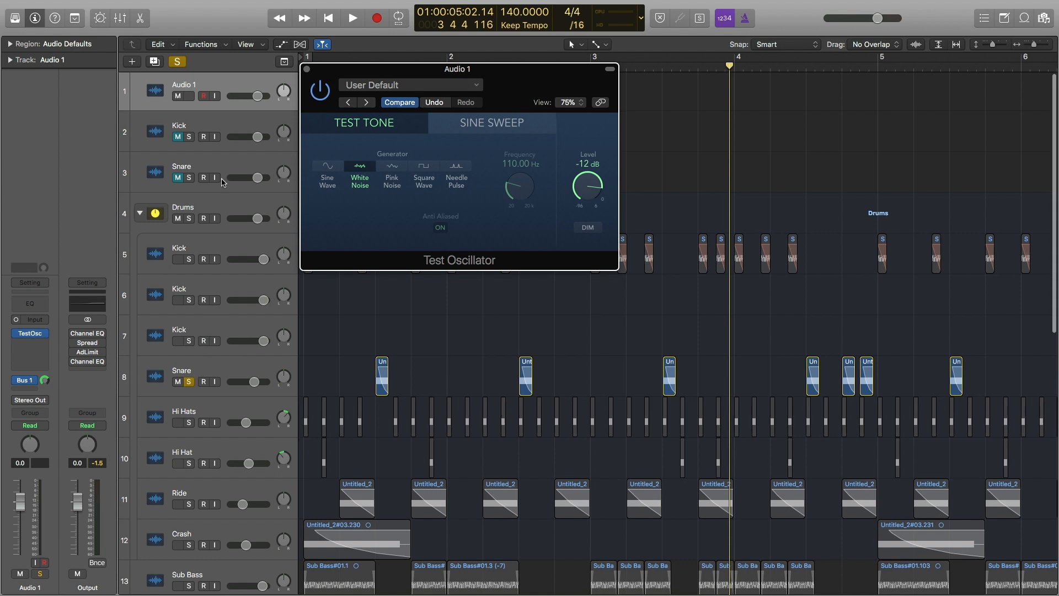
pyautogui.click(188, 382)
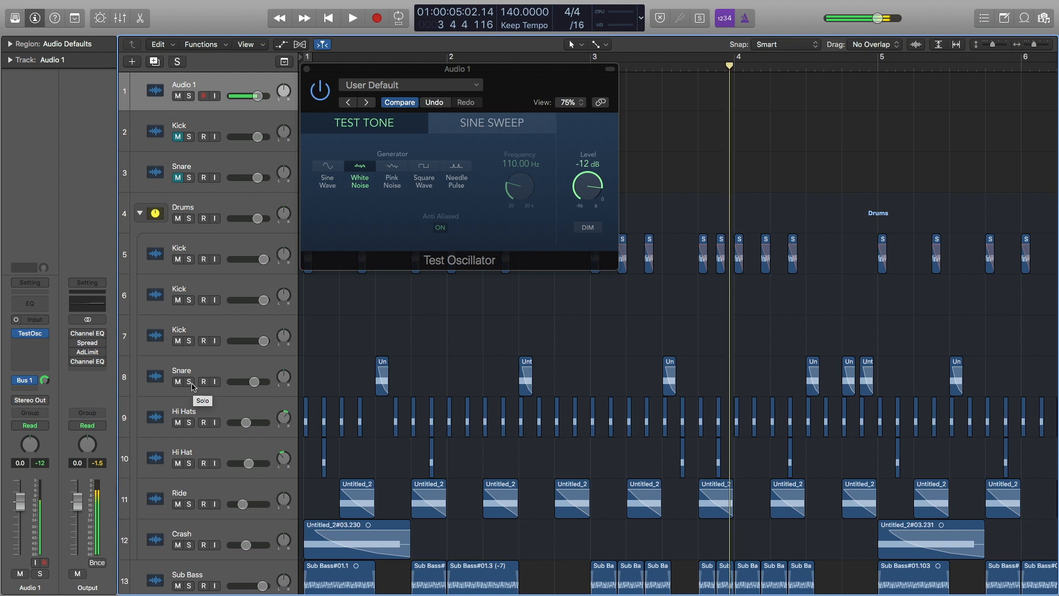
pyautogui.click(190, 383)
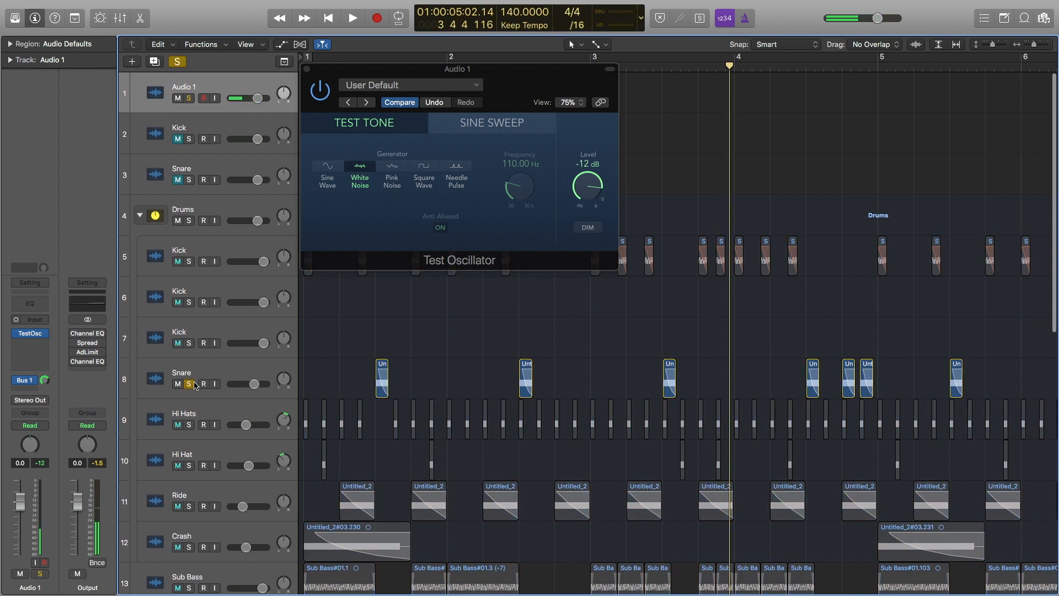
pyautogui.scroll(1, 224, 252)
pyautogui.click(189, 181)
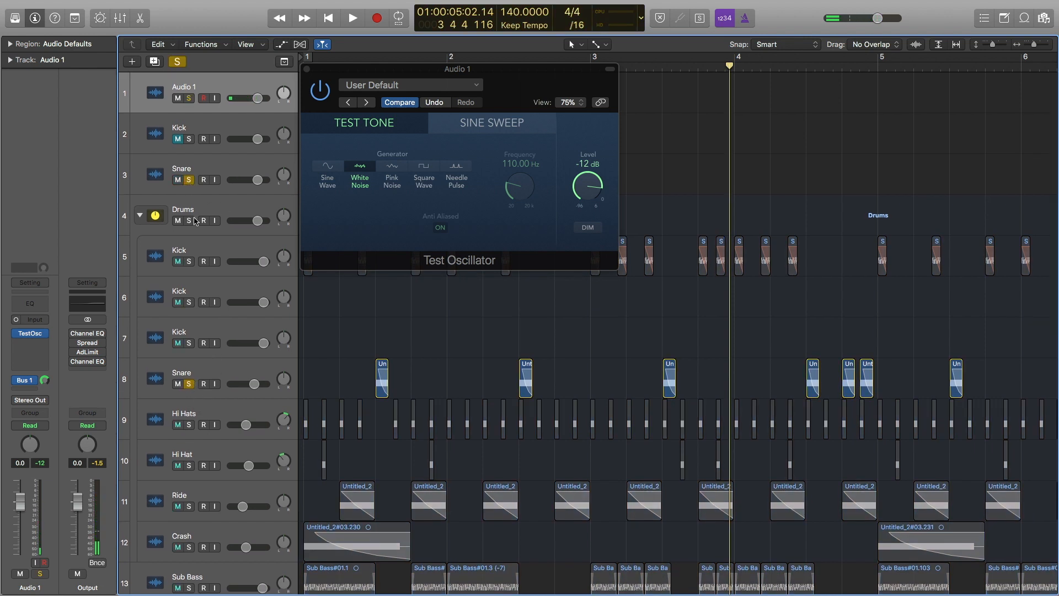
pyautogui.click(190, 383)
pyautogui.click(228, 177)
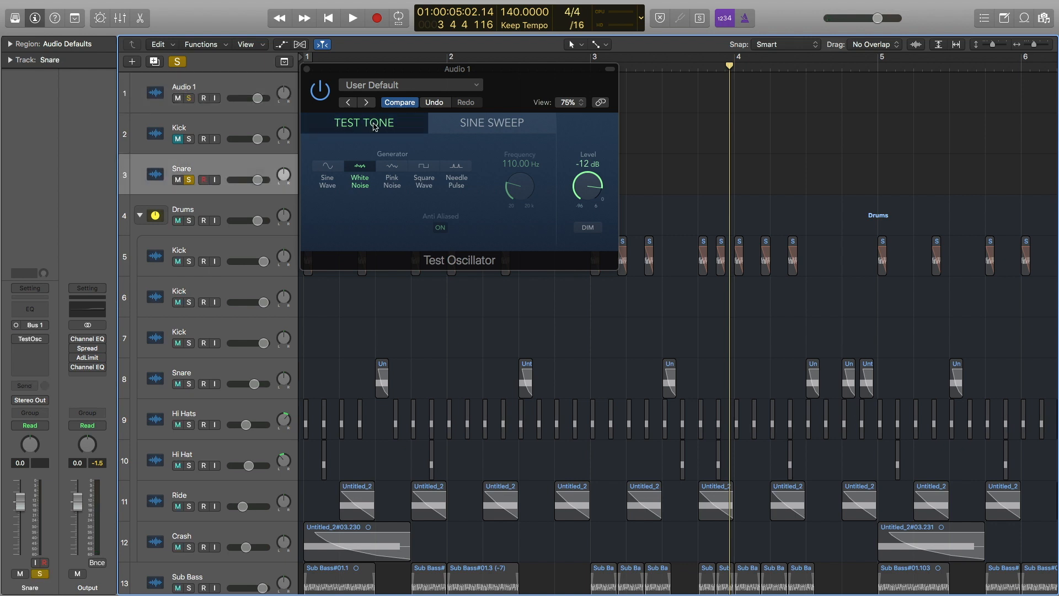
# Record about one and a quarter bars of white noise on the Snare track from the project start, and close the Test Oscillator.
pyautogui.press('Return')
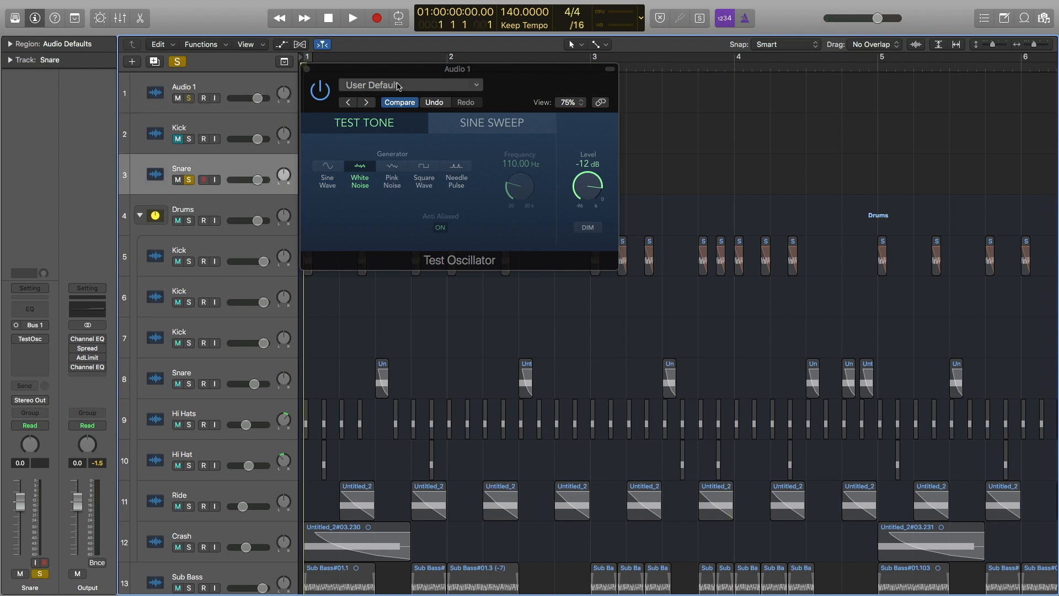
pyautogui.press('r')
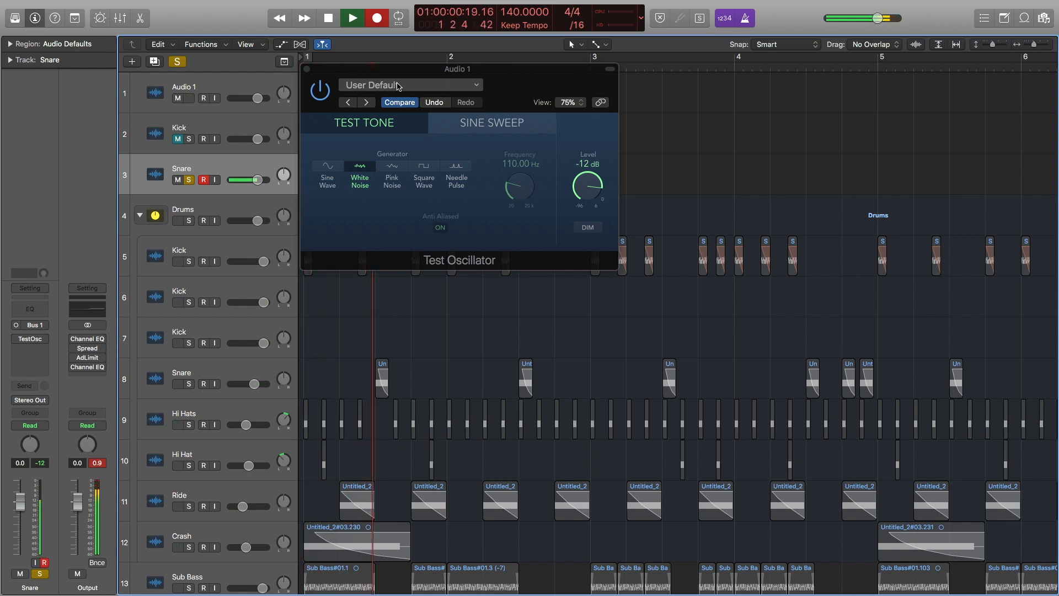
pyautogui.press('space')
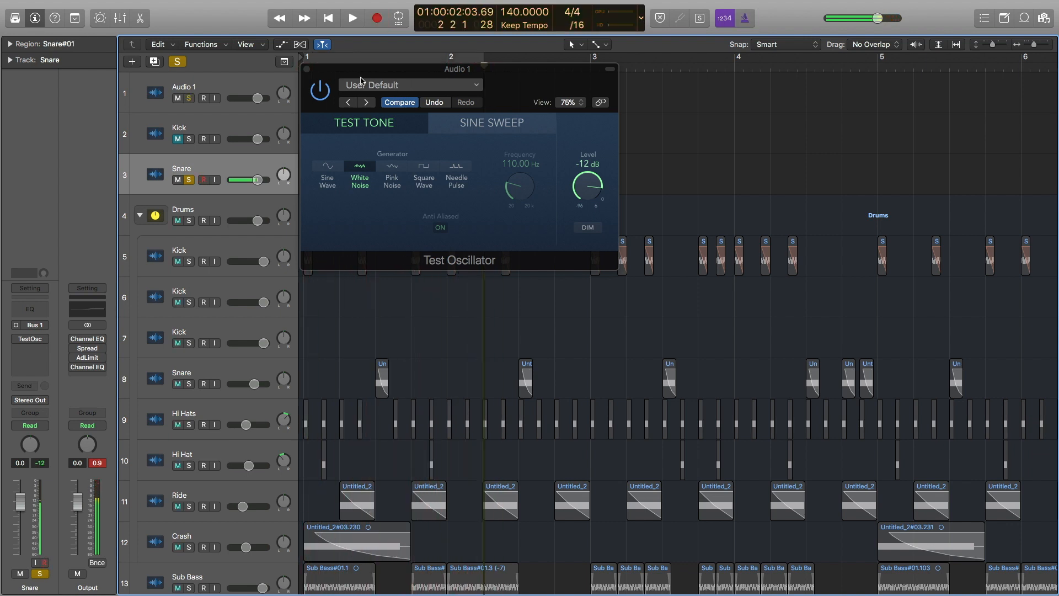
pyautogui.click(307, 68)
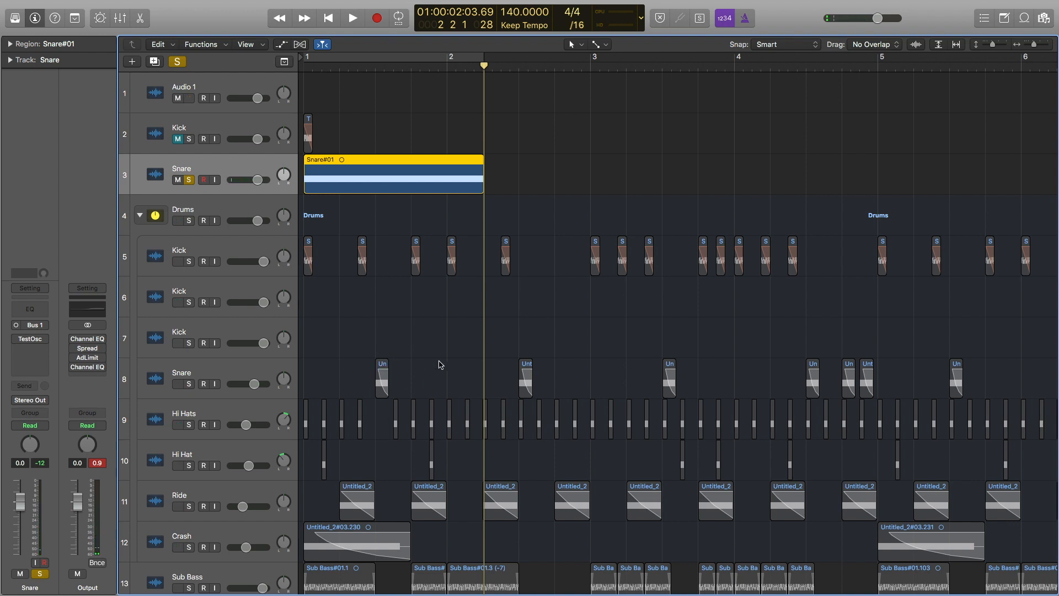
# Move the recorded Snare region to beat 3 of bar 1 and shorten it to about the existing snare region's length.
pyautogui.moveTo(338, 171); pyautogui.dragTo(409, 173)
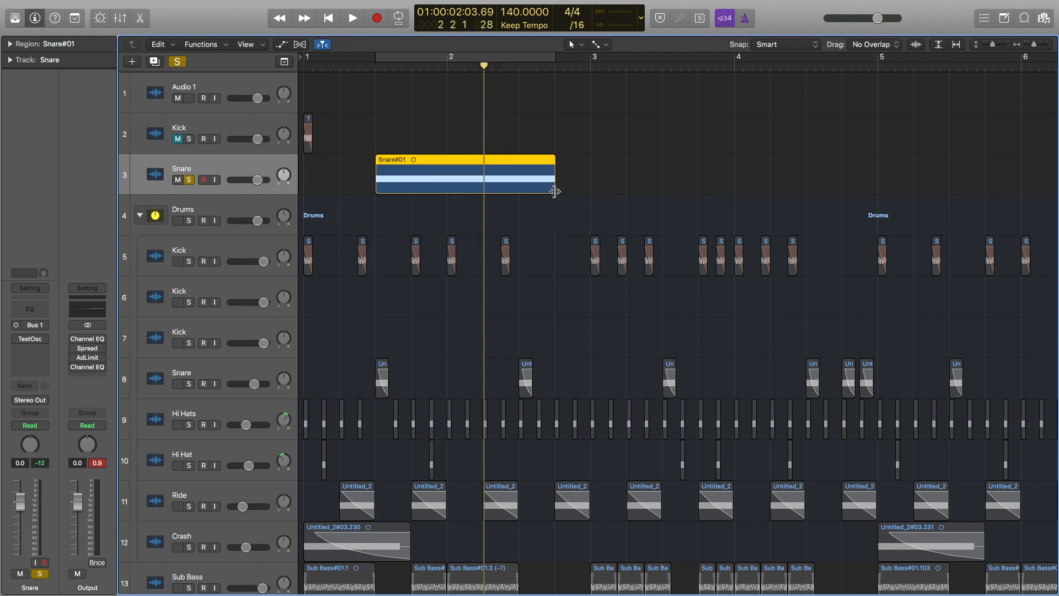
pyautogui.moveTo(554, 191); pyautogui.dragTo(388, 217)
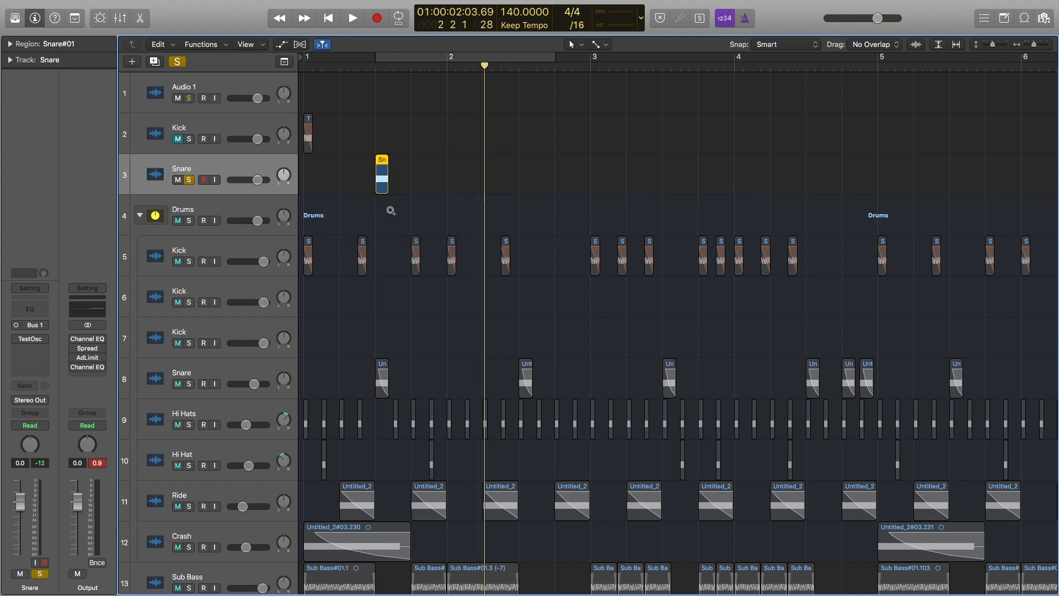
# Add a fade-out covering about the last 70% of the shortened Snare region.
pyautogui.keyDown('ctrl'); pyautogui.keyDown('alt'); pyautogui.click(390, 213); pyautogui.keyUp('alt'); pyautogui.keyUp('ctrl')
pyautogui.scroll(6, 391, 214)
pyautogui.scroll(-5, 391, 214)
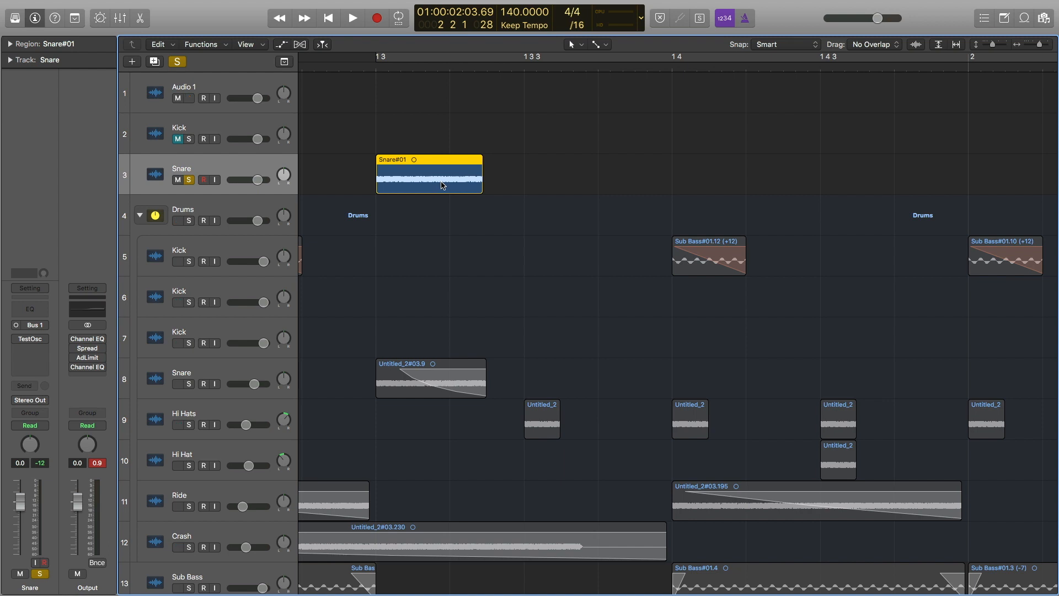
pyautogui.press('super+Down')
pyautogui.press('super+Down')
pyautogui.press('super+Down')
pyautogui.press('super+Down')
pyautogui.press('super+Down')
pyautogui.press('super+Down')
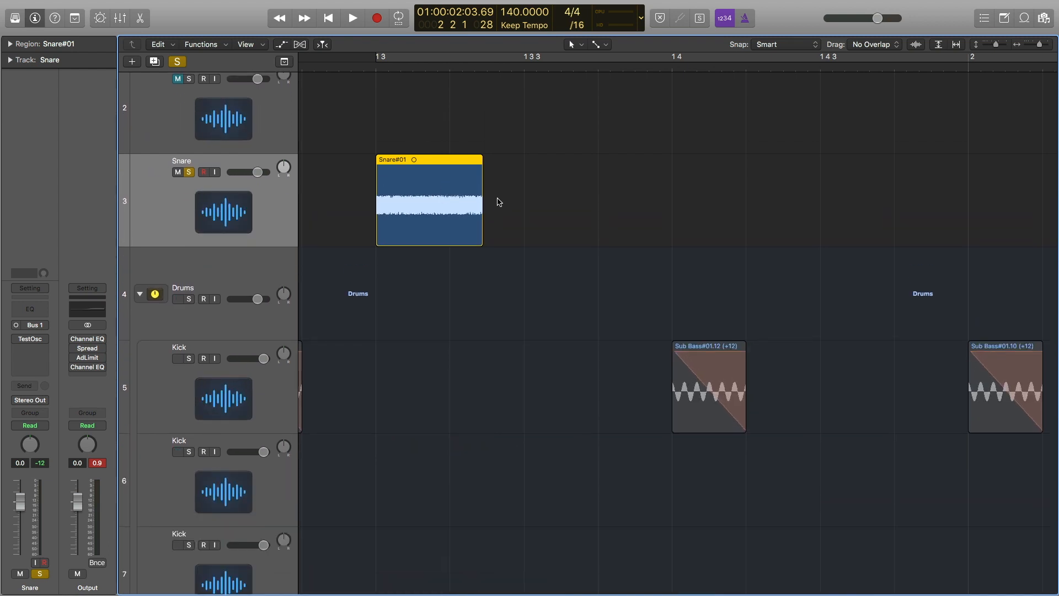
pyautogui.moveTo(497, 210); pyautogui.dragTo(409, 224)
pyautogui.scroll(-4, 421, 226)
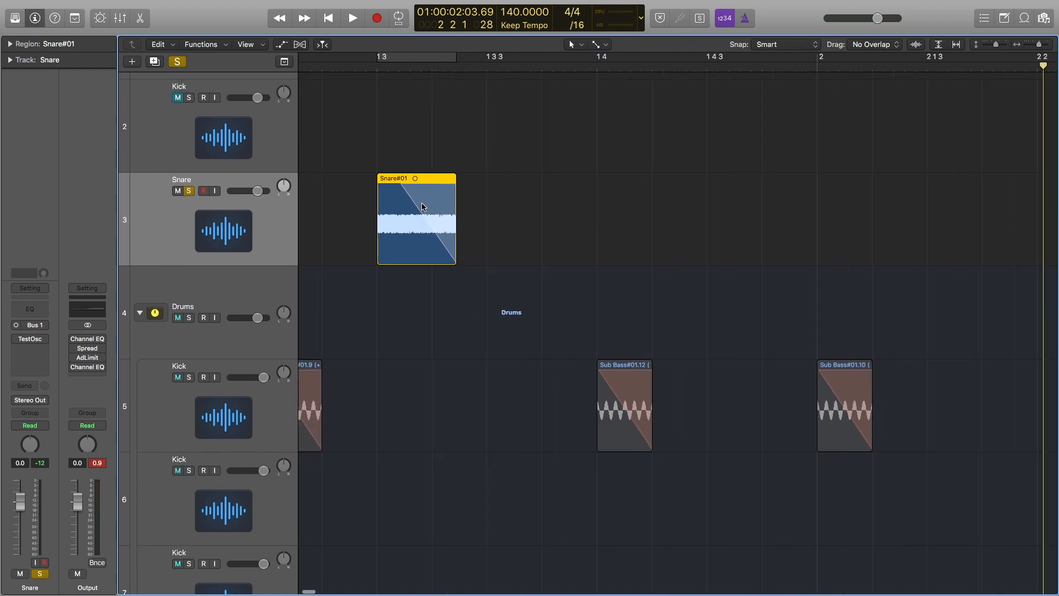
# Audition the Snare region in a cycle, then bend its fade-out into an inward curve and start the fade slightly earlier.
pyautogui.click(371, 75)
pyautogui.moveTo(379, 60); pyautogui.dragTo(594, 86)
pyautogui.press('space')
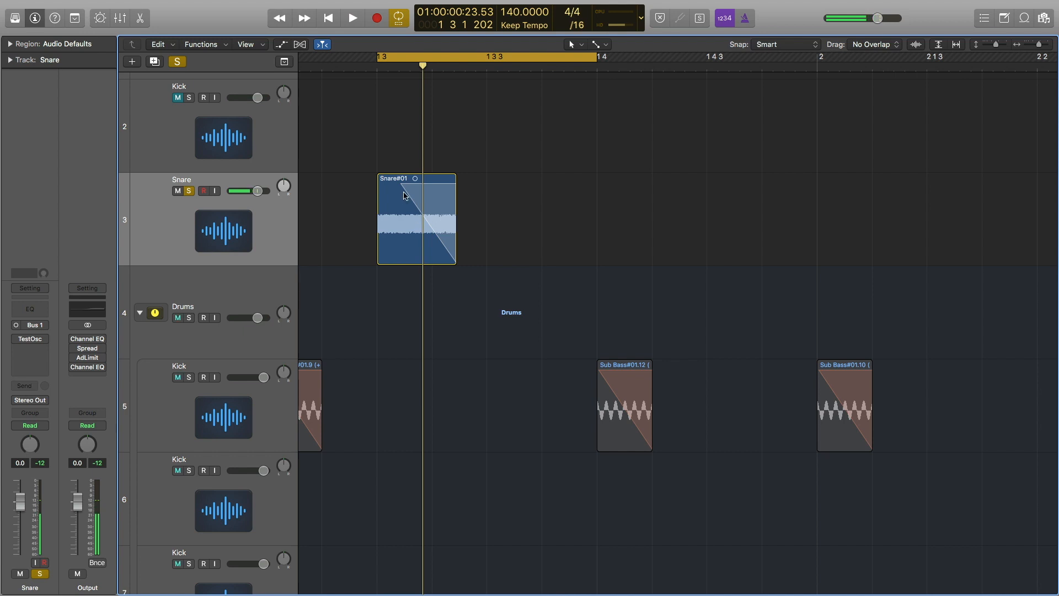
pyautogui.moveTo(400, 188); pyautogui.dragTo(399, 188)
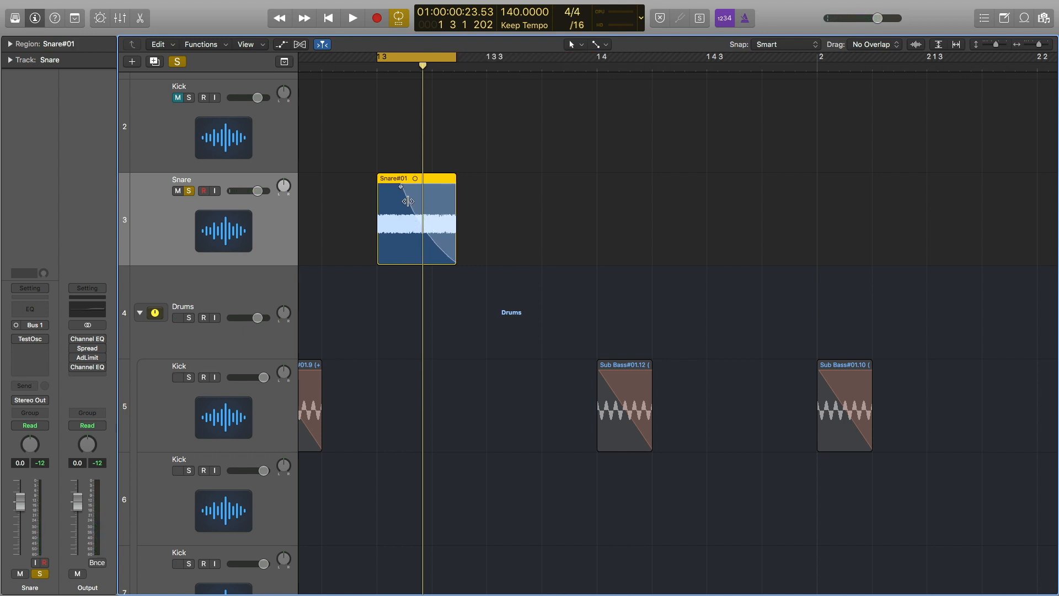
pyautogui.moveTo(399, 187); pyautogui.dragTo(395, 187)
# Extend the cycle range to the start of bar 2 and play back the faded Snare region.
pyautogui.moveTo(453, 61); pyautogui.dragTo(817, 94)
pyautogui.press('space')
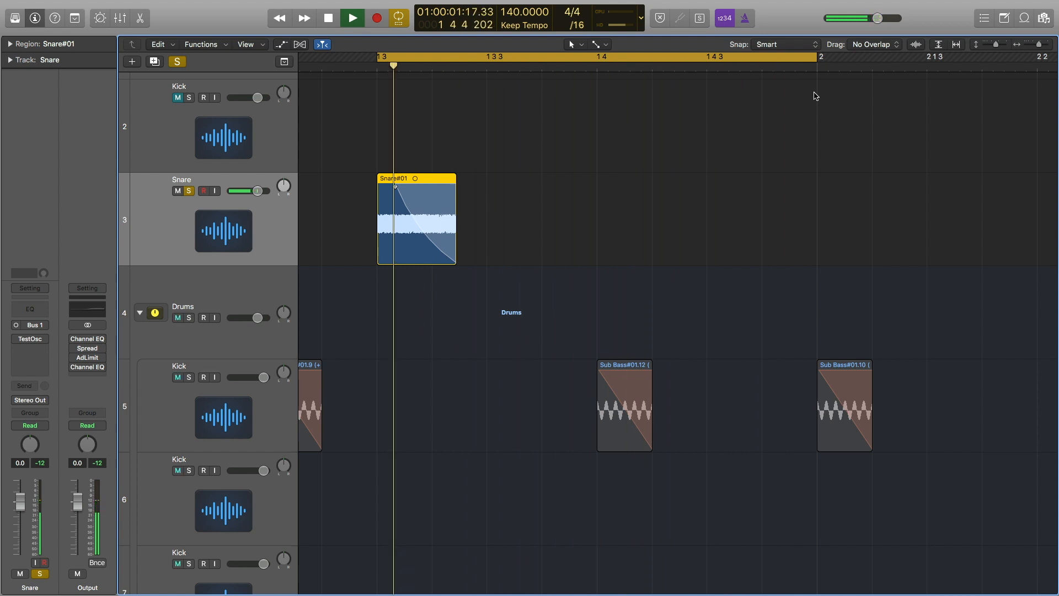
pyautogui.press('space')
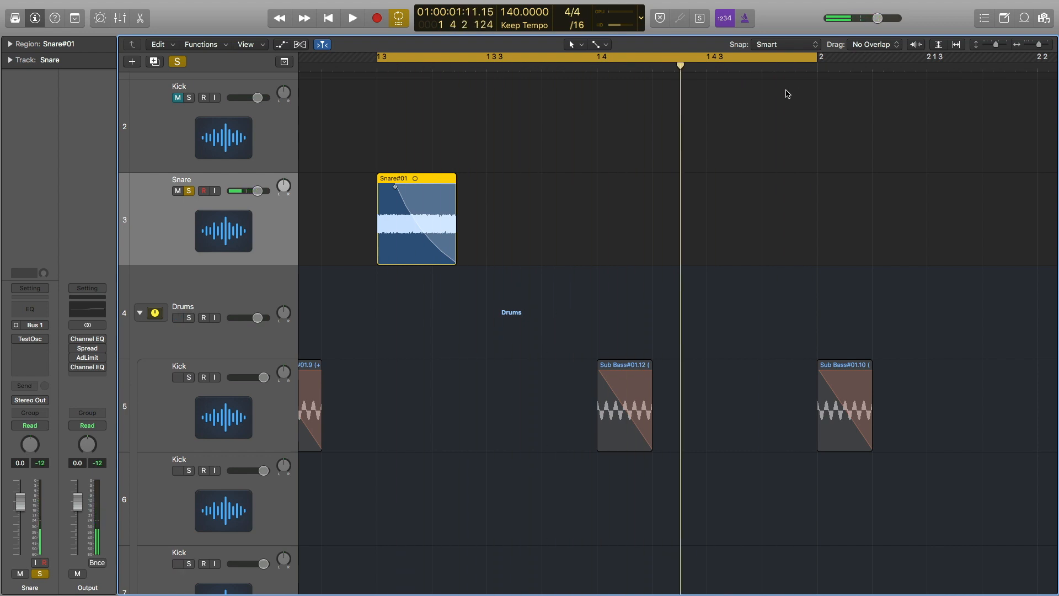
# Insert a Channel EQ on the new Snare track and play it in a cycle from 1 3 to bar 2.
pyautogui.scroll(-5, 508, 192)
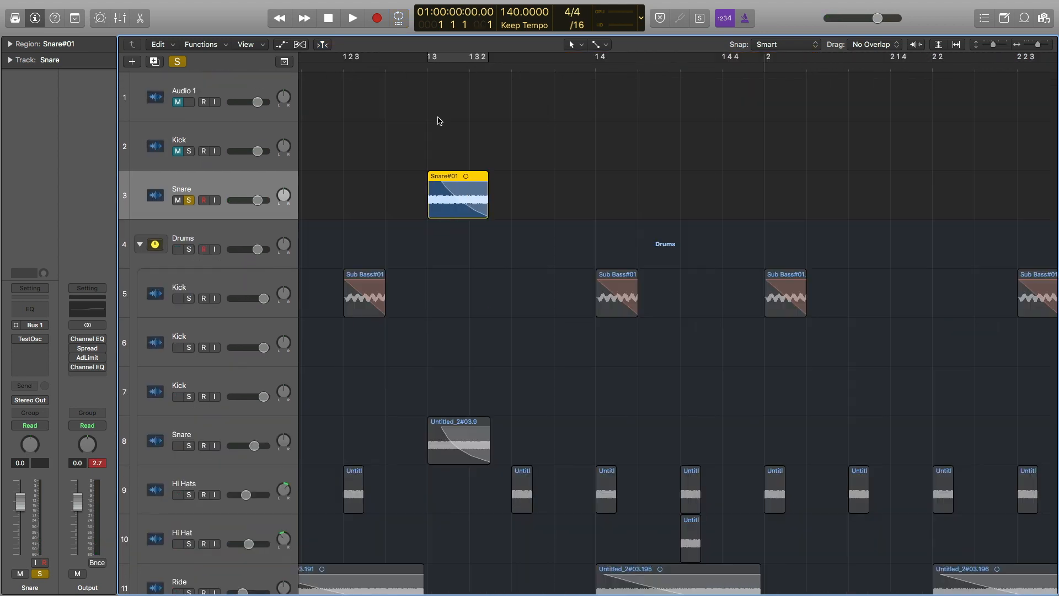
pyautogui.scroll(-1, 440, 121)
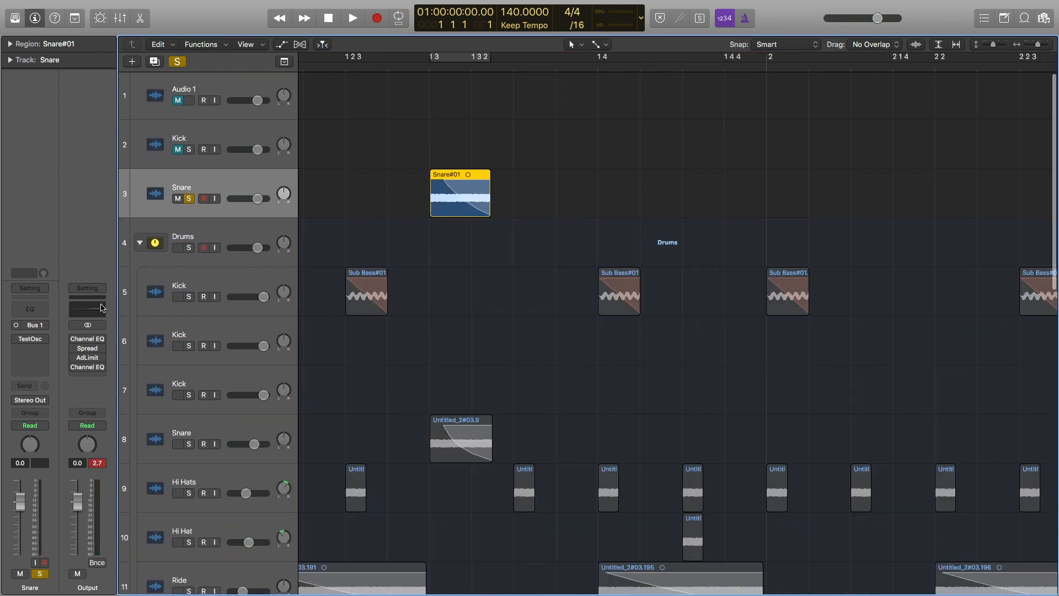
pyautogui.click(29, 309)
pyautogui.moveTo(356, 35); pyautogui.dragTo(453, 292)
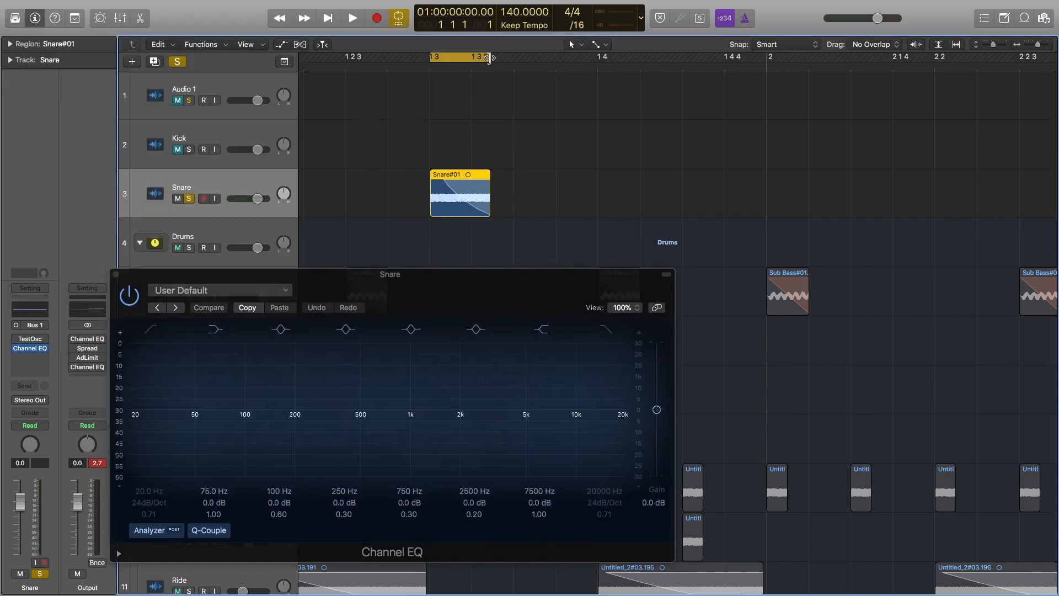
pyautogui.moveTo(489, 57); pyautogui.dragTo(766, 97)
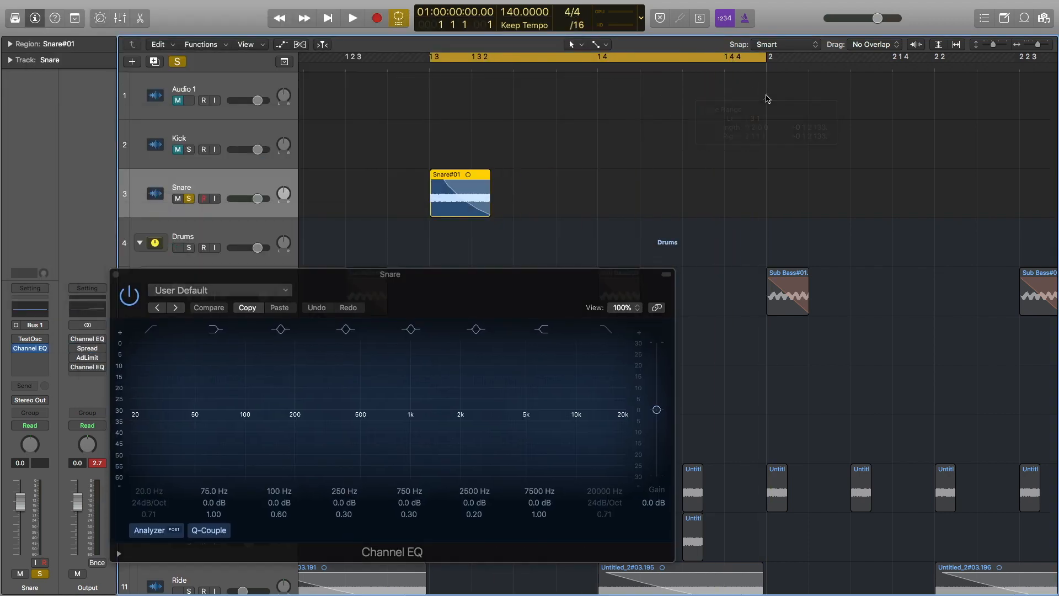
pyautogui.press('space')
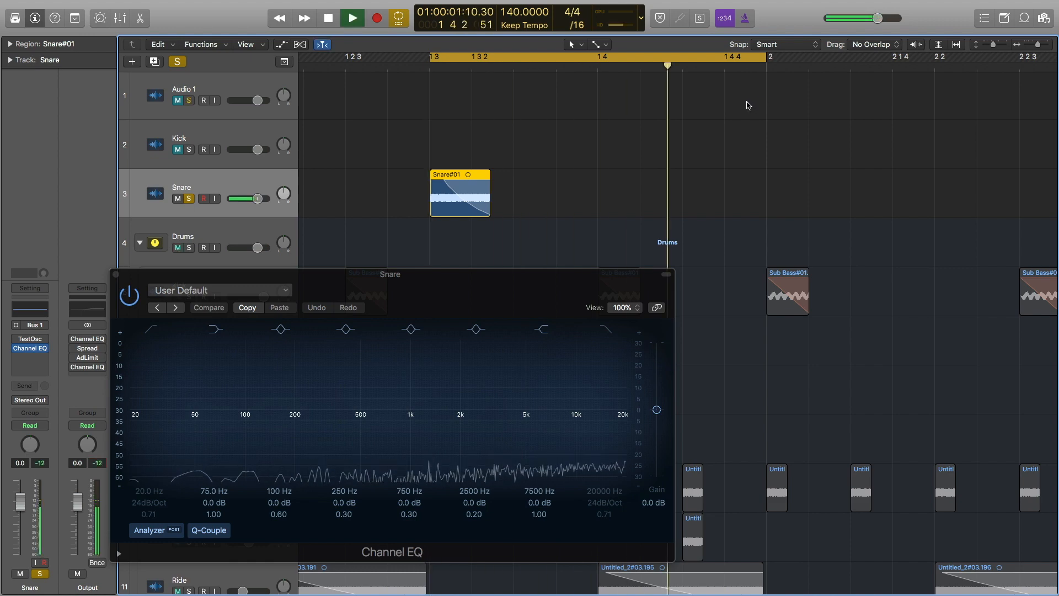
pyautogui.moveTo(335, 288); pyautogui.dragTo(475, 238)
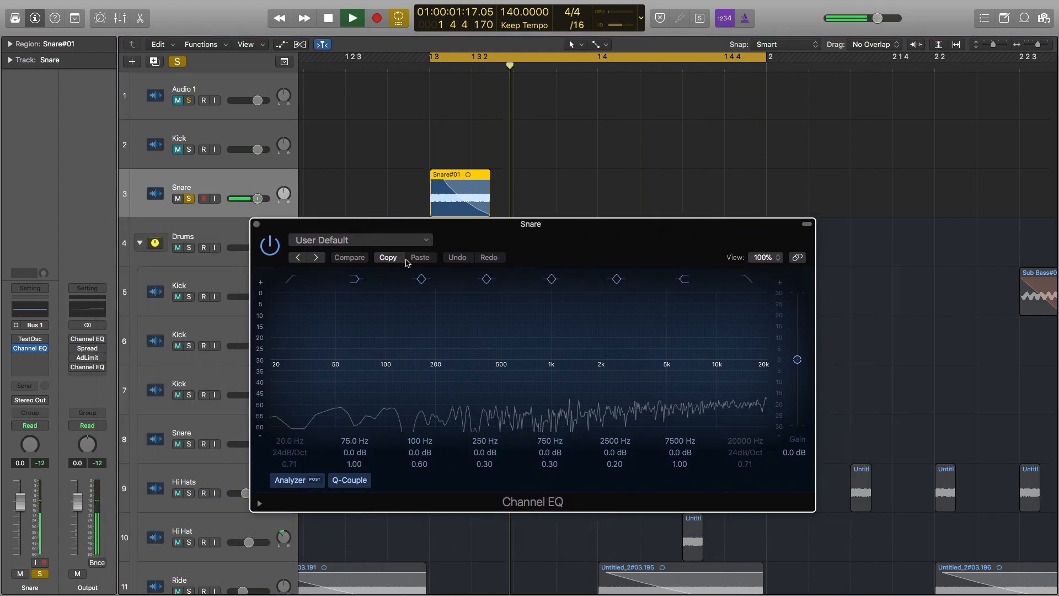
# Enable the Snare EQ's low cut at 190 Hz and boost the third band at 196 Hz by +16.0 dB with a Q of 1.20.
pyautogui.click(292, 280)
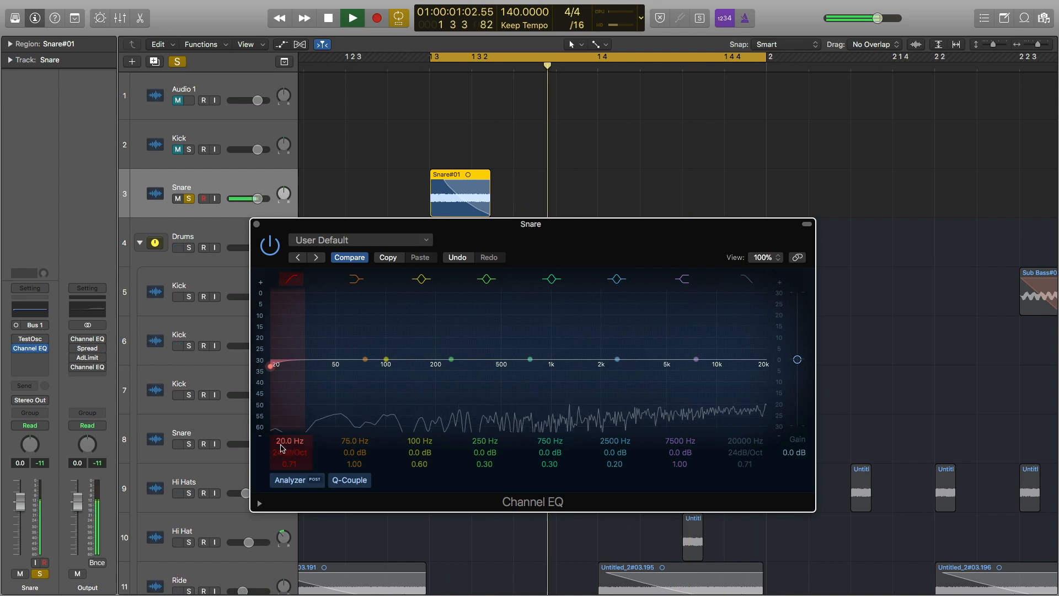
pyautogui.moveTo(273, 360); pyautogui.dragTo(435, 371)
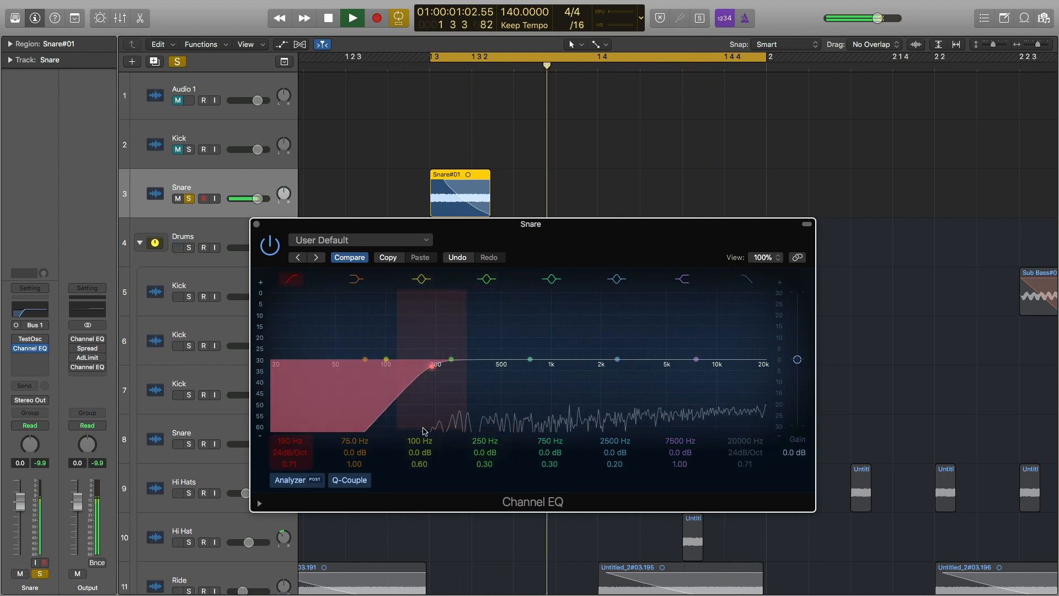
pyautogui.moveTo(417, 442); pyautogui.dragTo(417, 419)
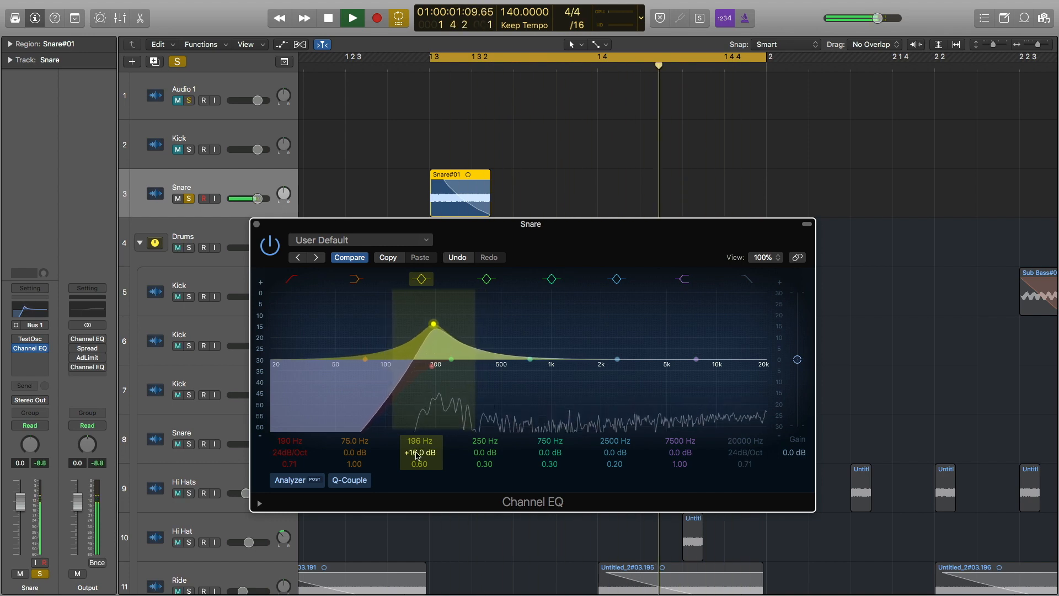
pyautogui.moveTo(419, 464); pyautogui.dragTo(419, 449)
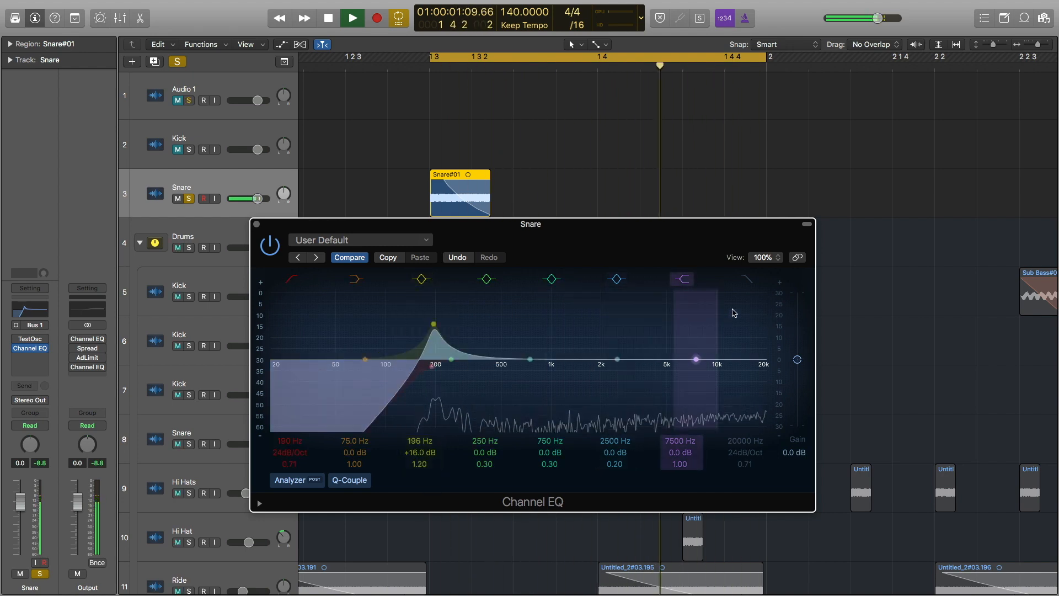
# Enable the Snare EQ's high cut at 13200 Hz with a 48 dB/Oct slope, and stop playback.
pyautogui.click(743, 280)
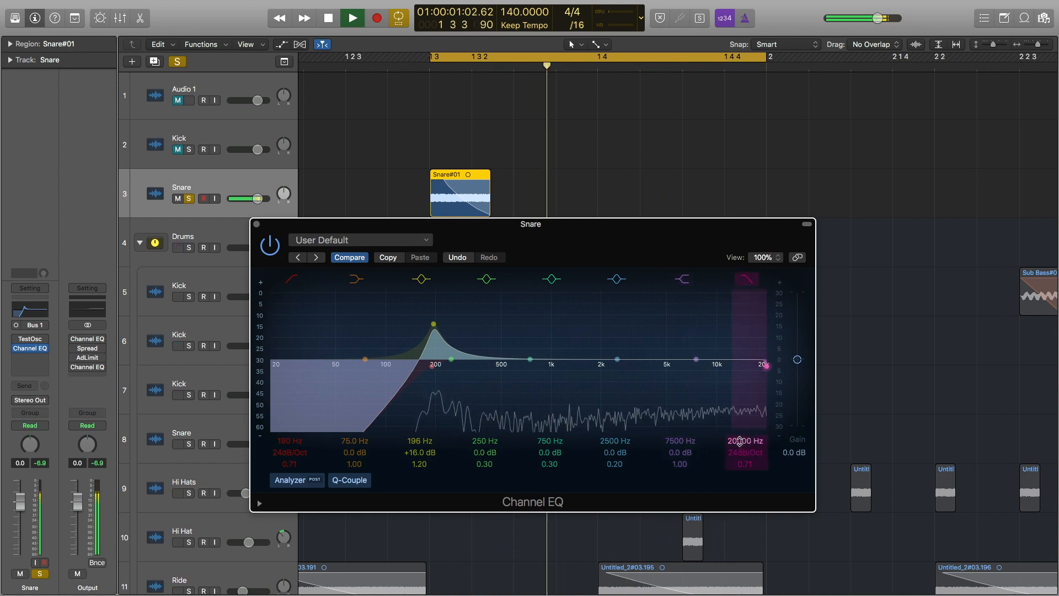
pyautogui.moveTo(740, 441)
pyautogui.mouseDown()
pyautogui.moveTo(739, 473)
pyautogui.moveTo(741, 439)
pyautogui.mouseUp()
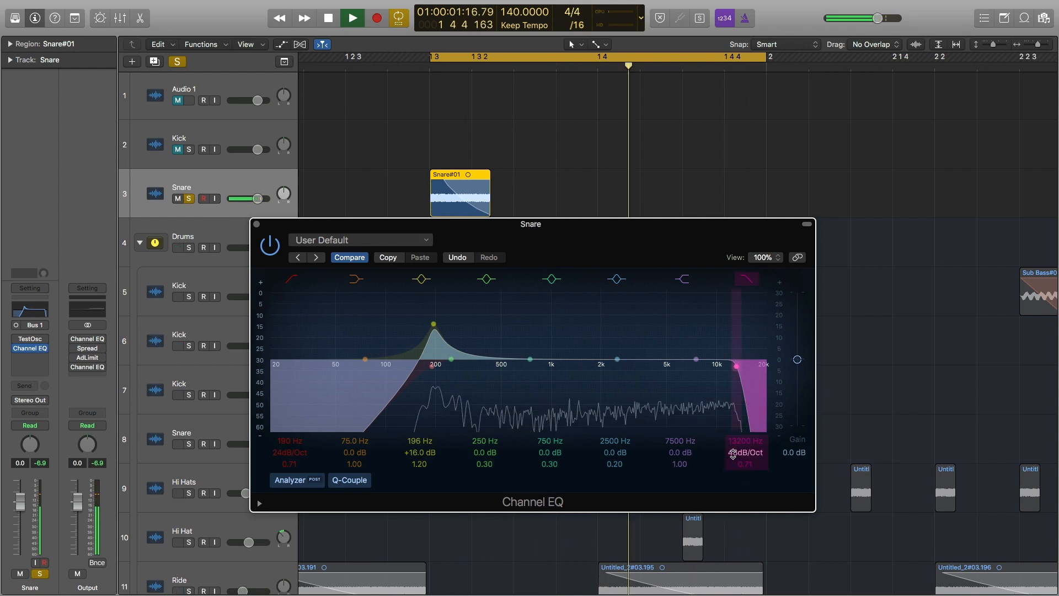
pyautogui.press('space')
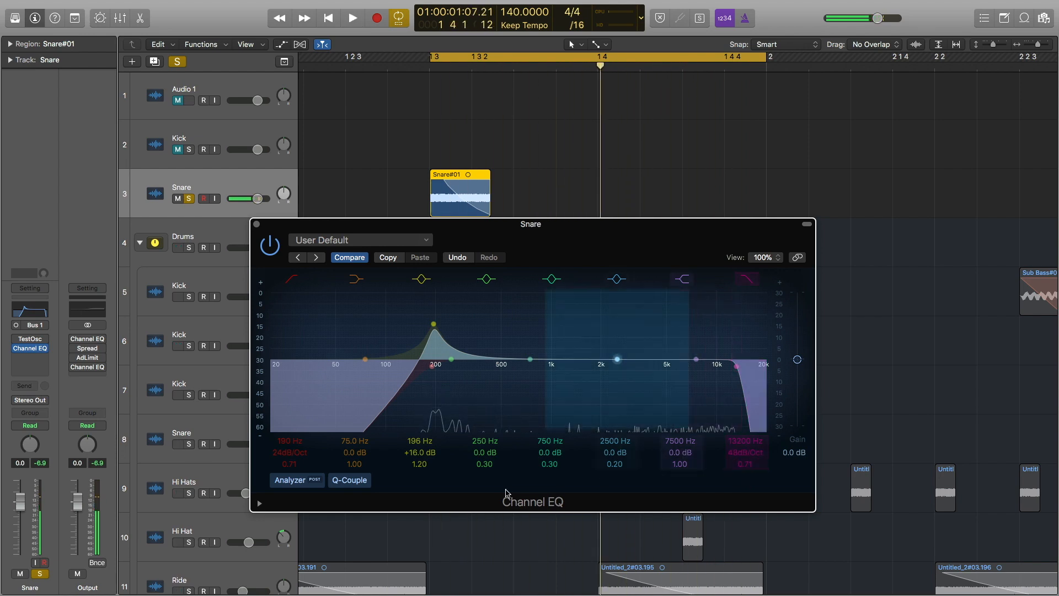
# Insert a mono Compressor after the Channel EQ on the new Snare track and close the EQ window.
pyautogui.click(40, 363)
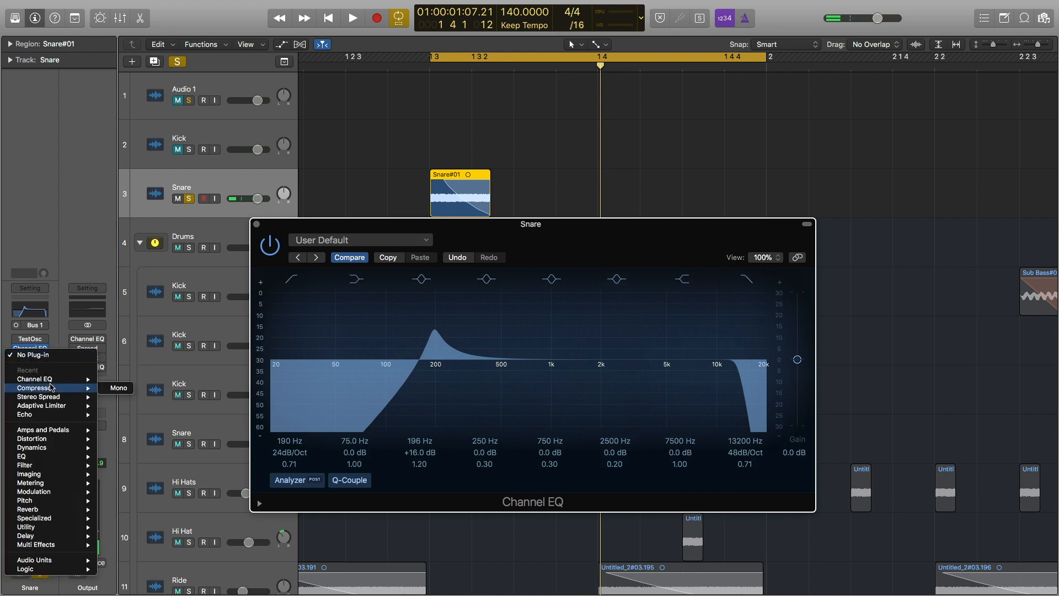
pyautogui.click(116, 388)
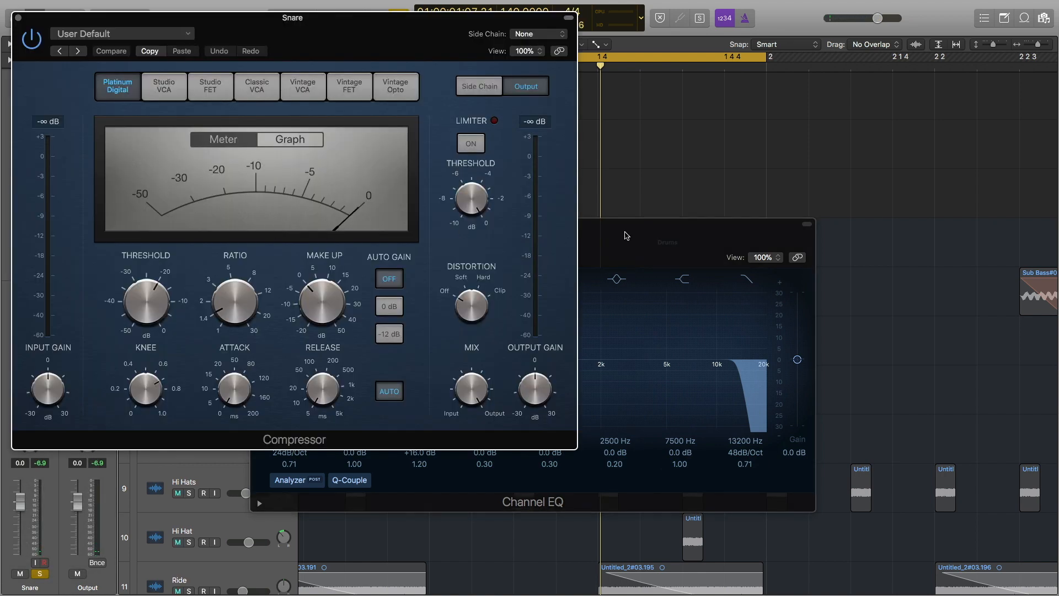
pyautogui.click(251, 223)
pyautogui.click(255, 224)
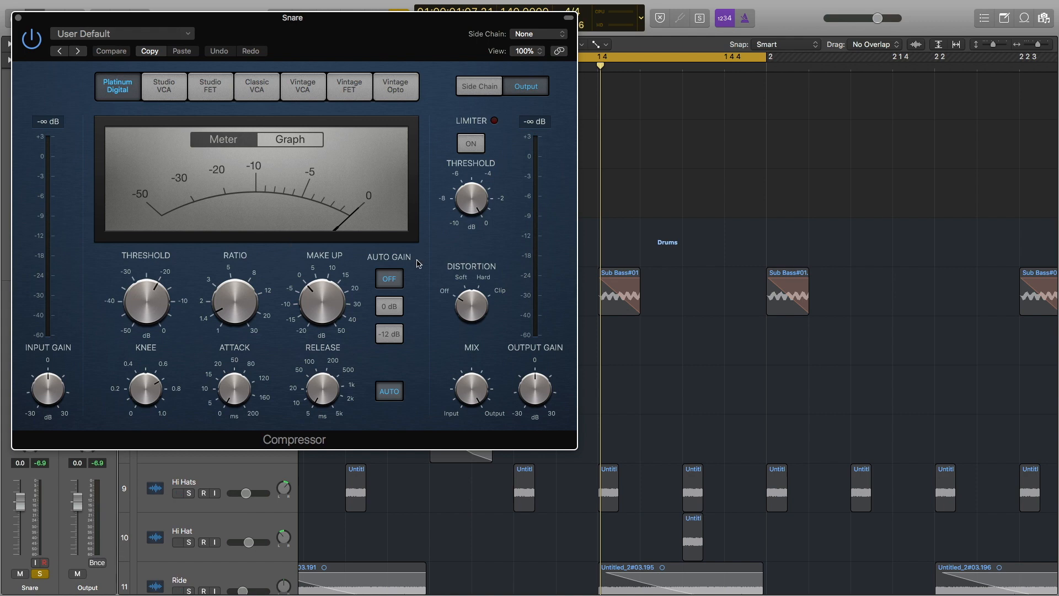
# Raise the Snare compressor's ratio and set its threshold to -25.5 dB during playback, and close the plug-in.
pyautogui.press('space')
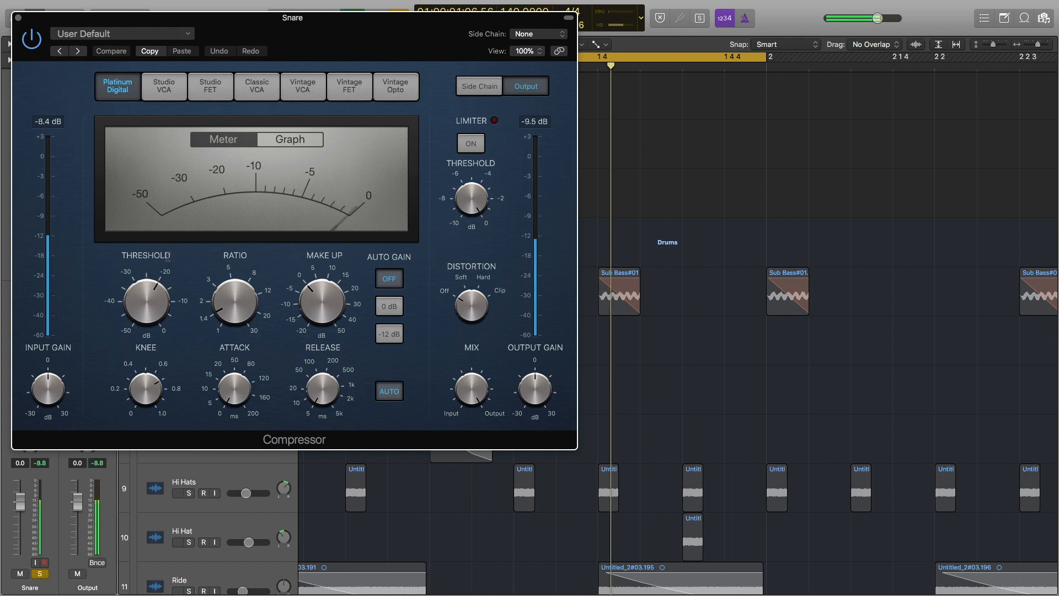
pyautogui.moveTo(215, 307); pyautogui.dragTo(146, 307)
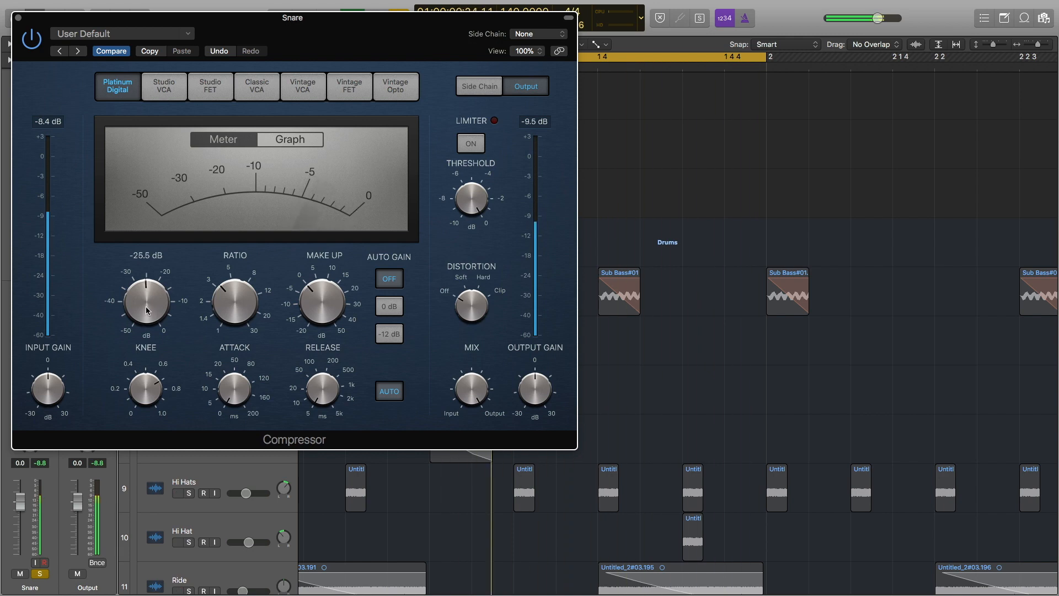
pyautogui.click(18, 18)
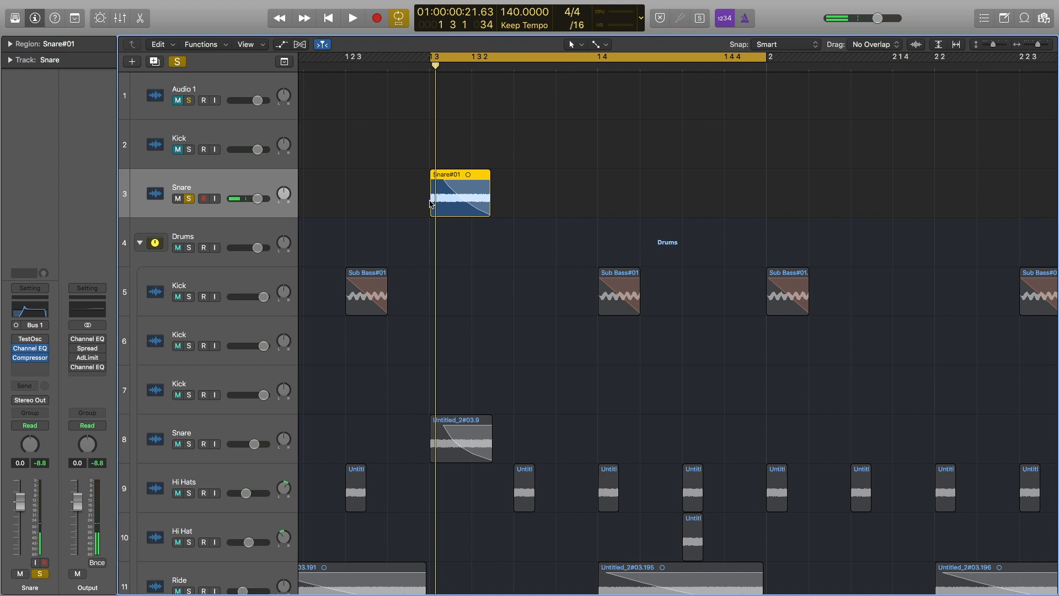
# Turn off the cycle range, and unsolo and mute the new Snare track.
pyautogui.keyDown('ctrl'); pyautogui.keyDown('alt'); pyautogui.click(414, 200); pyautogui.keyUp('alt'); pyautogui.keyUp('ctrl')
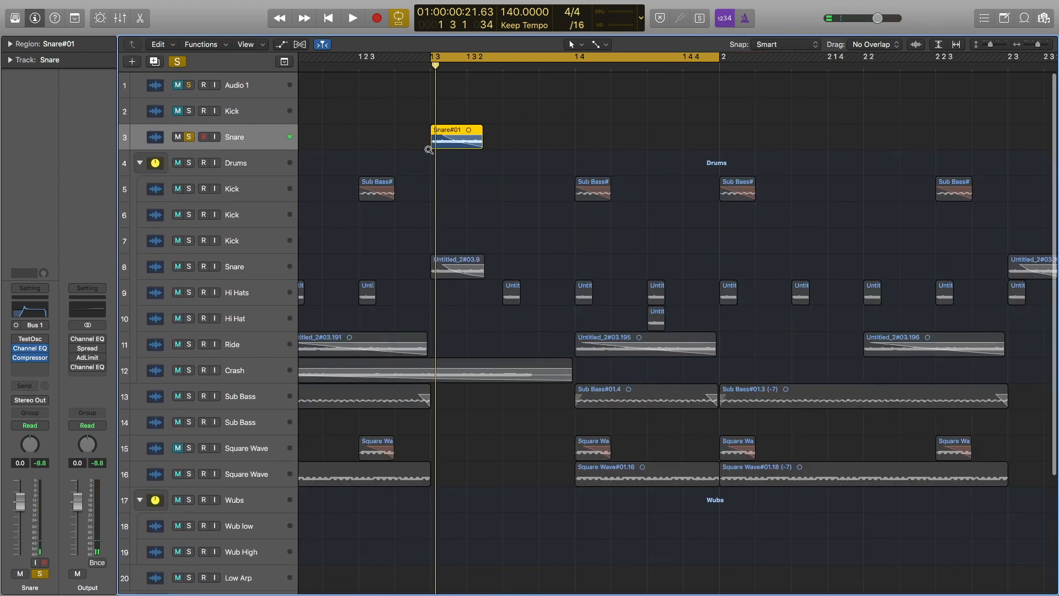
pyautogui.press('c')
pyautogui.hscroll(-2, 414, 140)
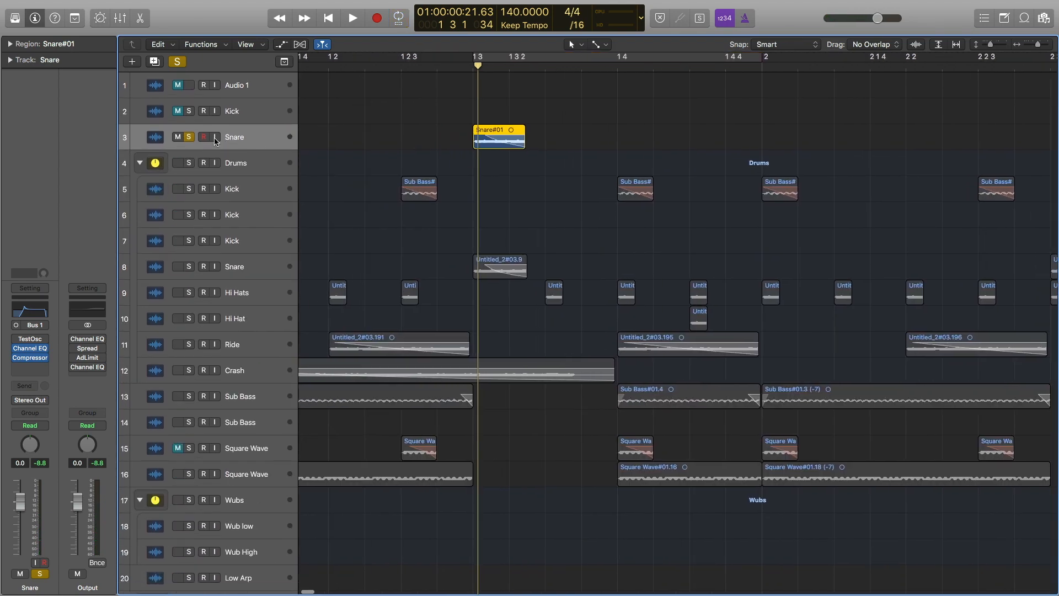
pyautogui.click(190, 137)
pyautogui.click(177, 137)
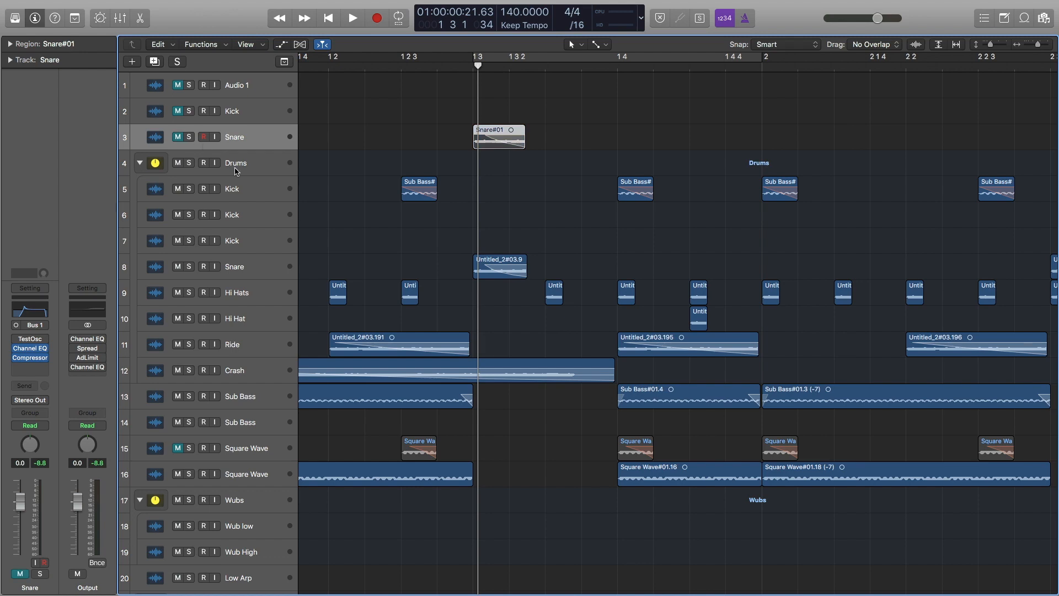
# Solo the first Kick and the Snare in the Drums stack and play them from the beginning.
pyautogui.click(189, 189)
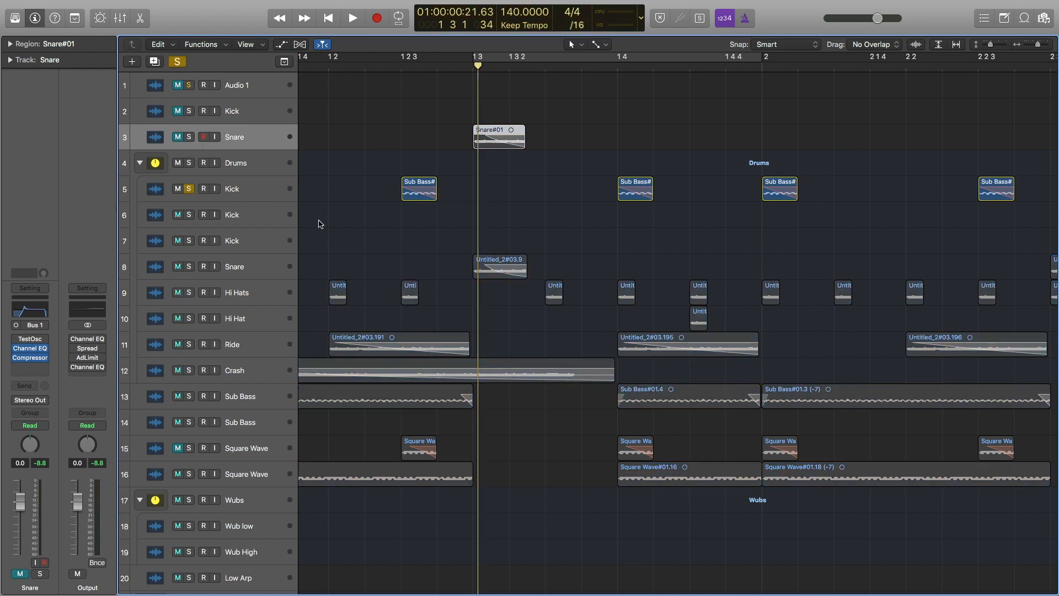
pyautogui.scroll(-10, 322, 224)
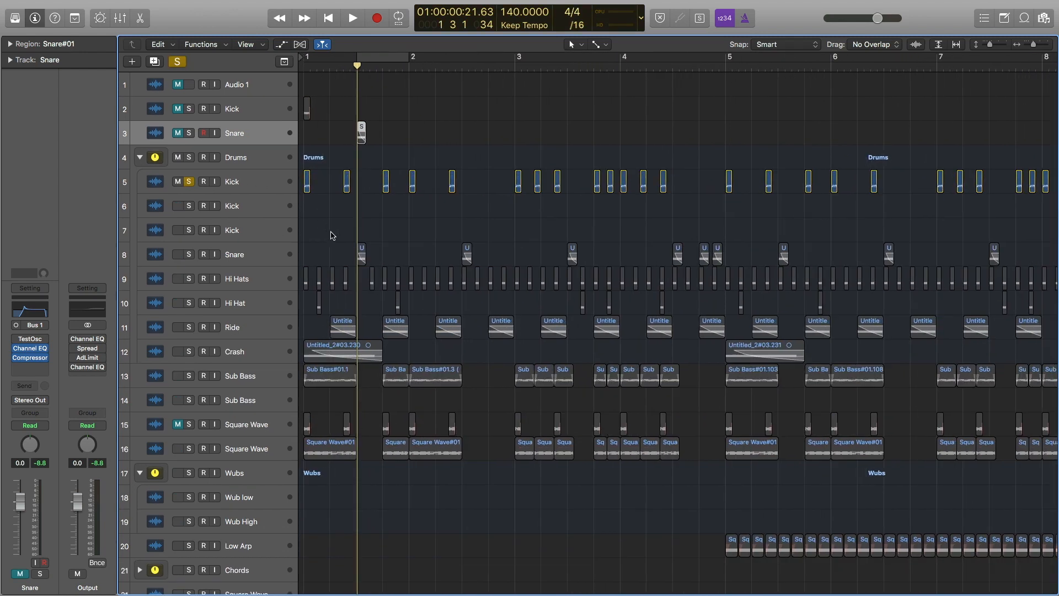
pyautogui.click(189, 256)
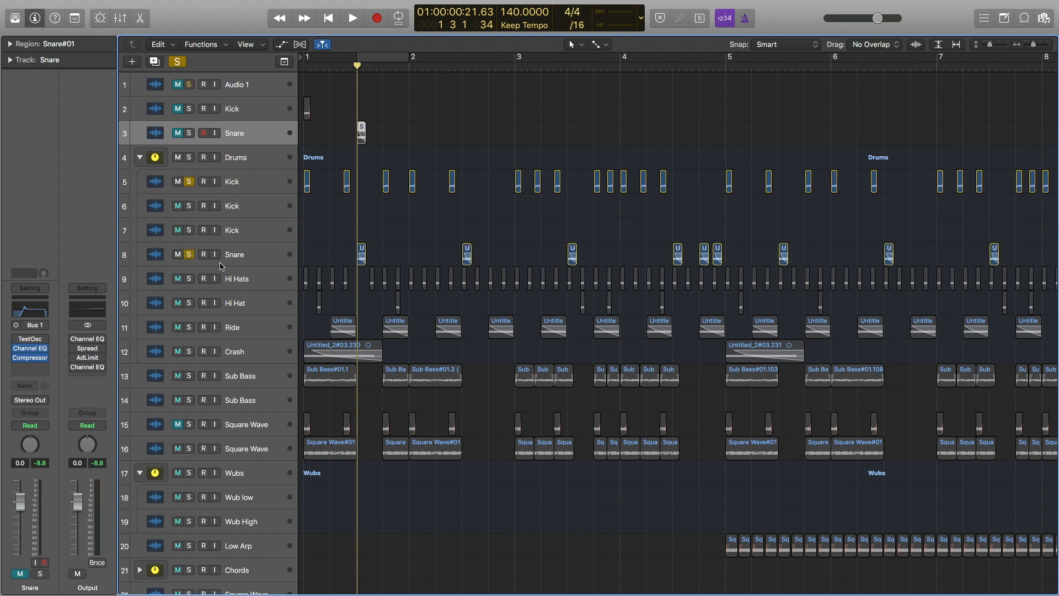
pyautogui.press('Return')
pyautogui.press('space')
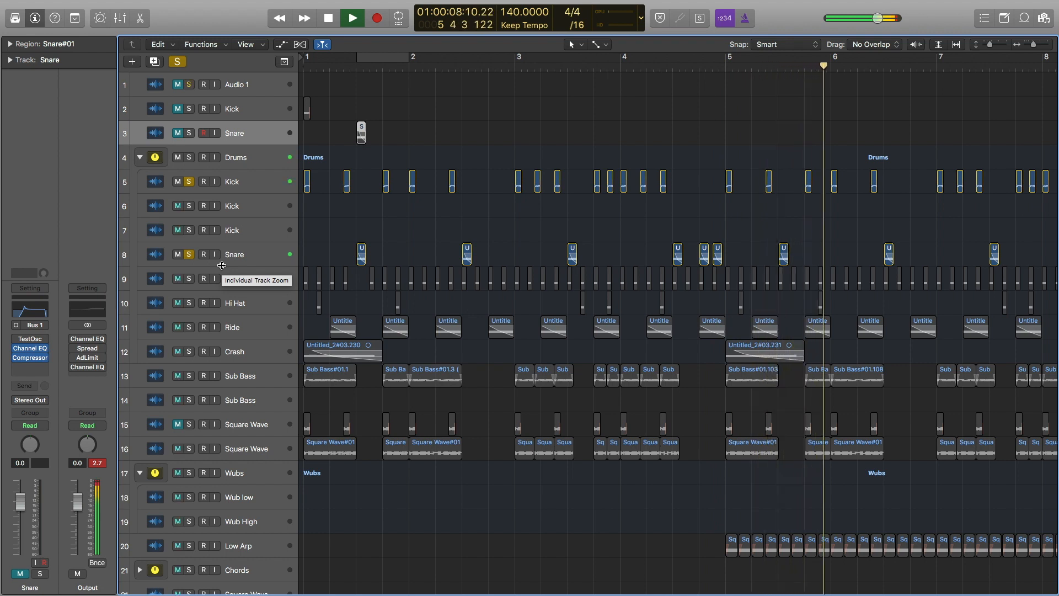
pyautogui.press('space')
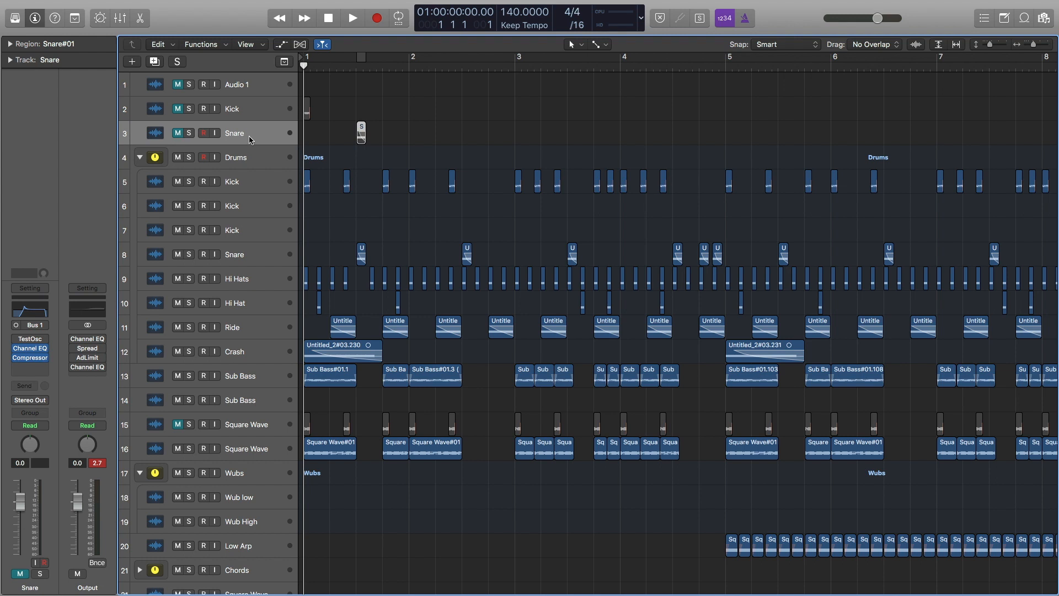
# Duplicate the new Snare track and copy its region onto the duplicate at bar 1.
pyautogui.press('super+d')
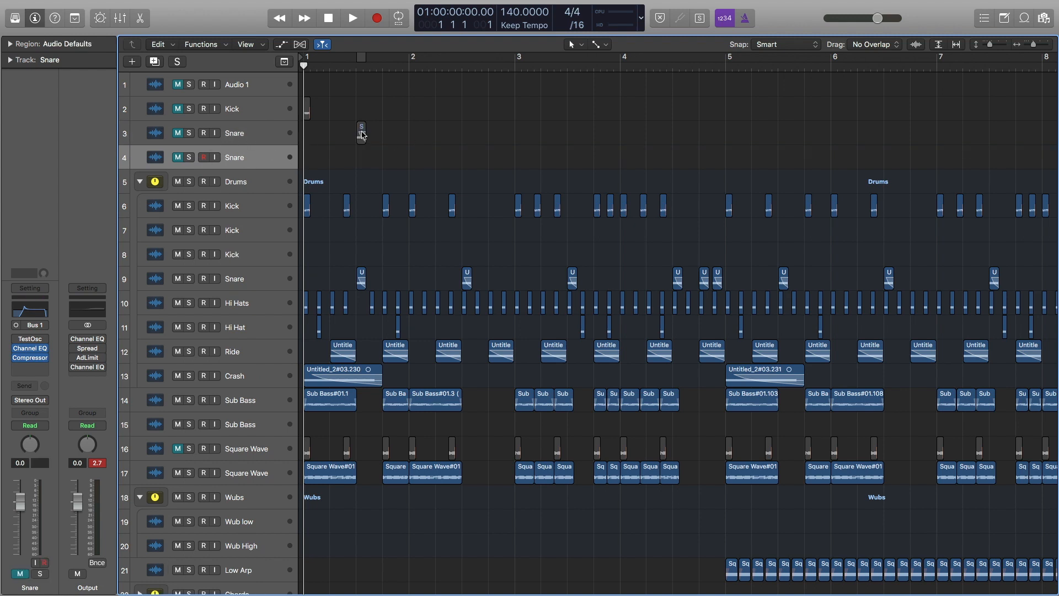
pyautogui.moveTo(362, 132); pyautogui.dragTo(308, 157)
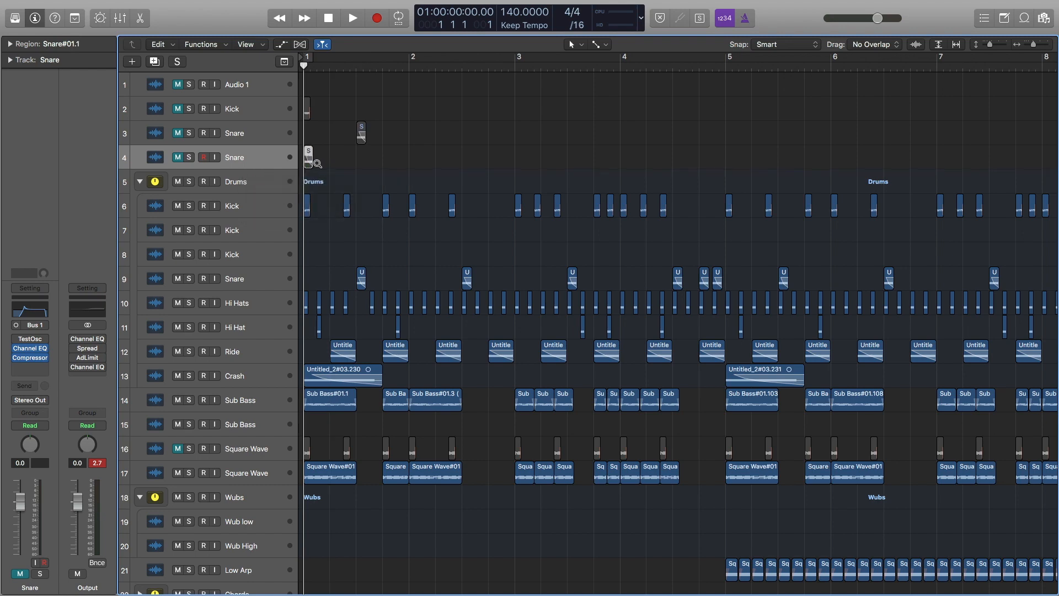
# Rename the duplicated track to Hi Hats and solo it.
pyautogui.press('super+Right')
pyautogui.press('super+Right')
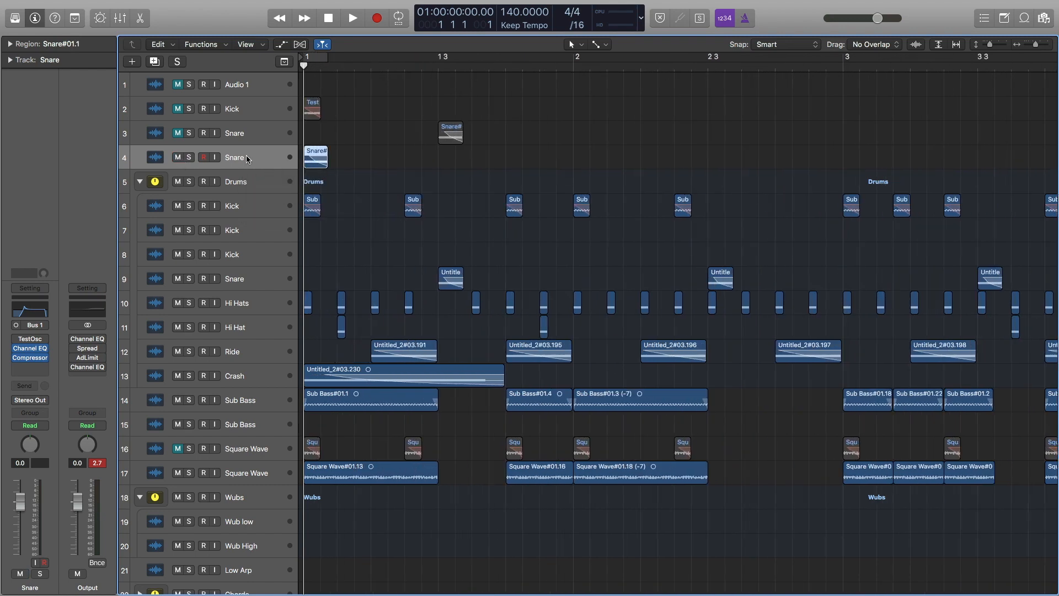
pyautogui.doubleClick(246, 157)
pyautogui.click(189, 158)
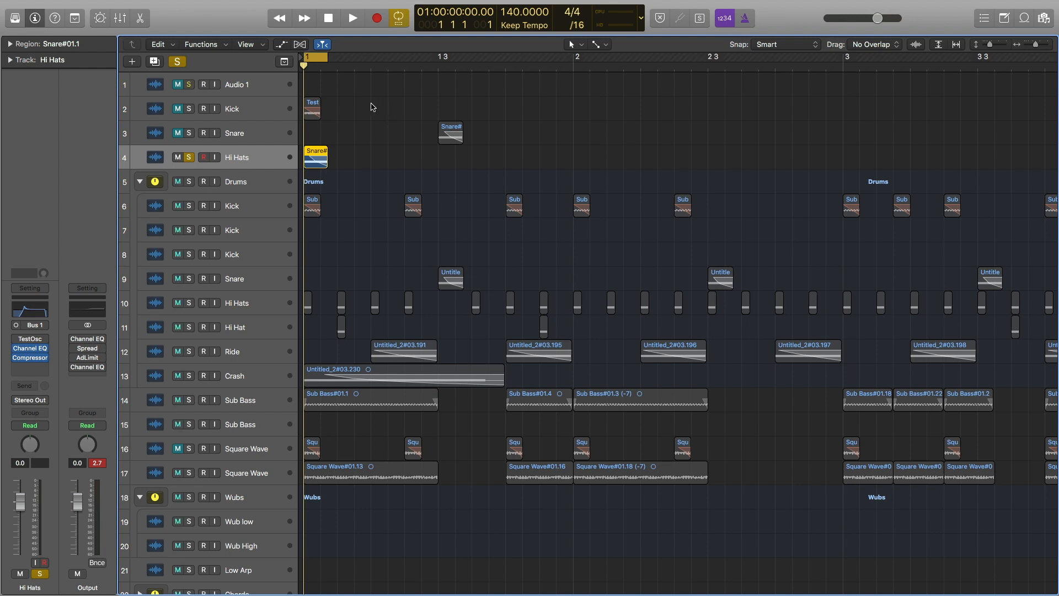
# Extend the cycle range from bar 1 to 1 3 and play back the Hi Hats region.
pyautogui.press('space')
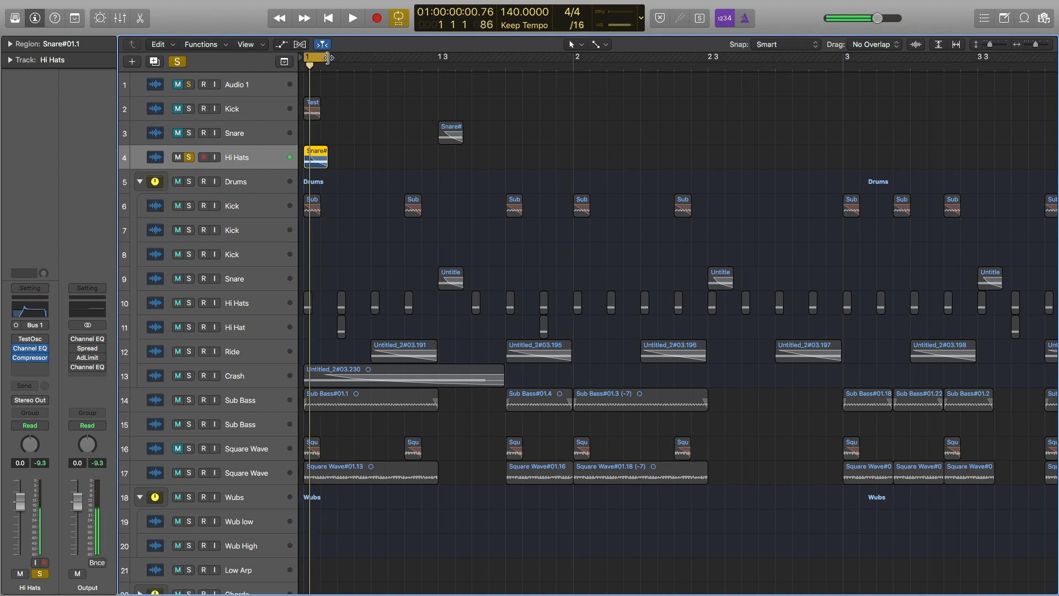
pyautogui.moveTo(327, 57); pyautogui.dragTo(446, 57)
pyautogui.press('space')
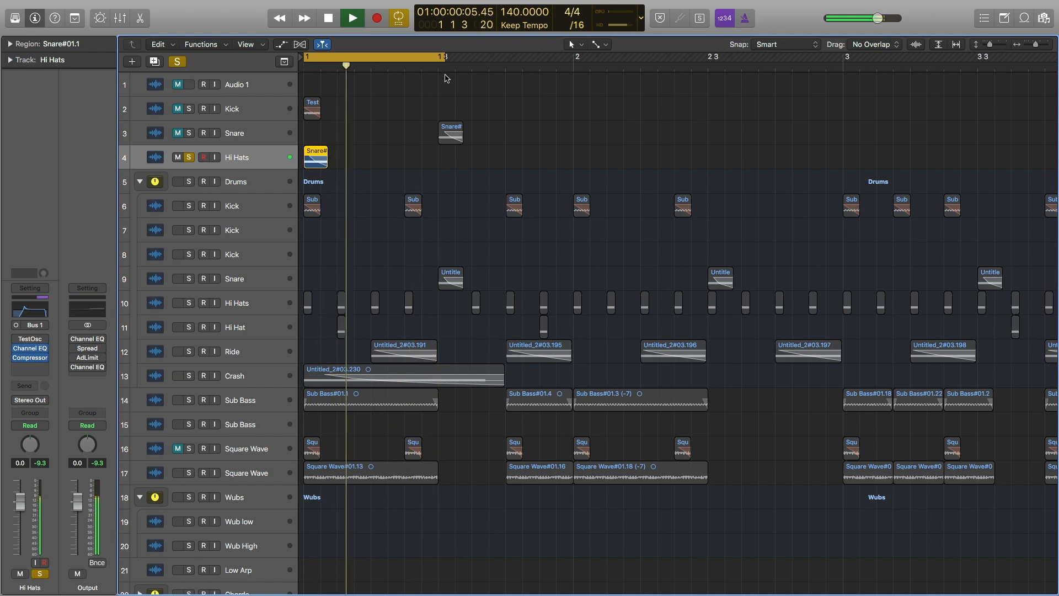
pyautogui.press('space')
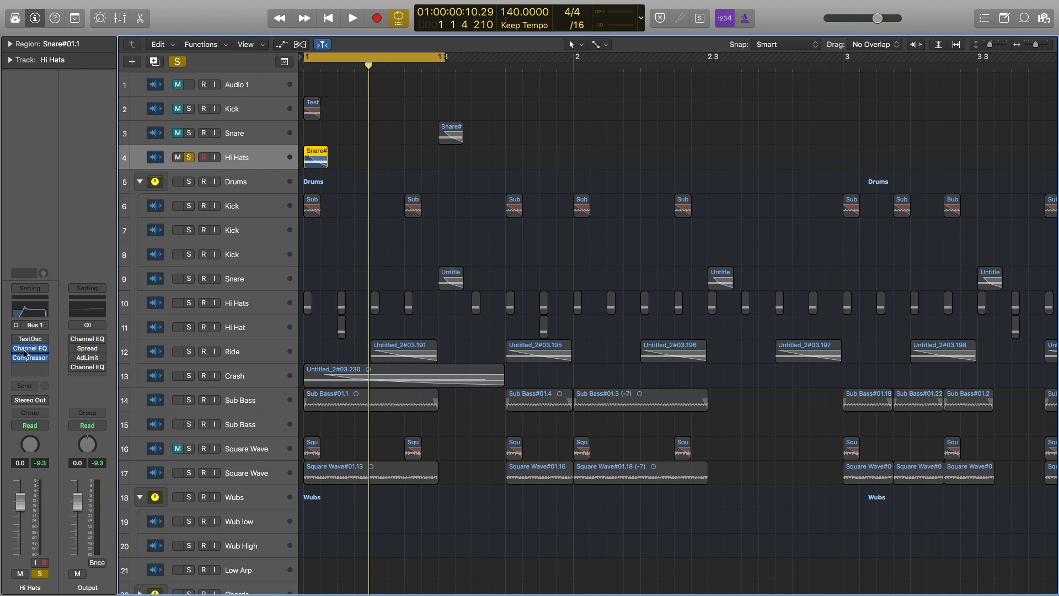
# In the Hi Hats Channel EQ, disable the third band and set the low cut to 5000 Hz with a 48 dB/Oct slope.
pyautogui.click(37, 314)
pyautogui.click(187, 75)
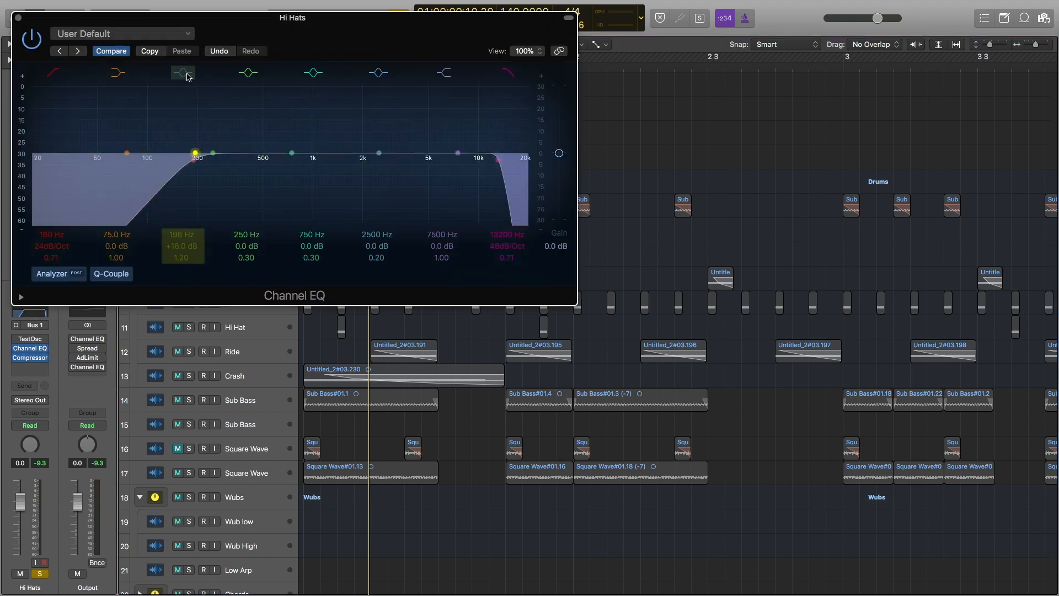
pyautogui.moveTo(47, 248); pyautogui.dragTo(47, 240)
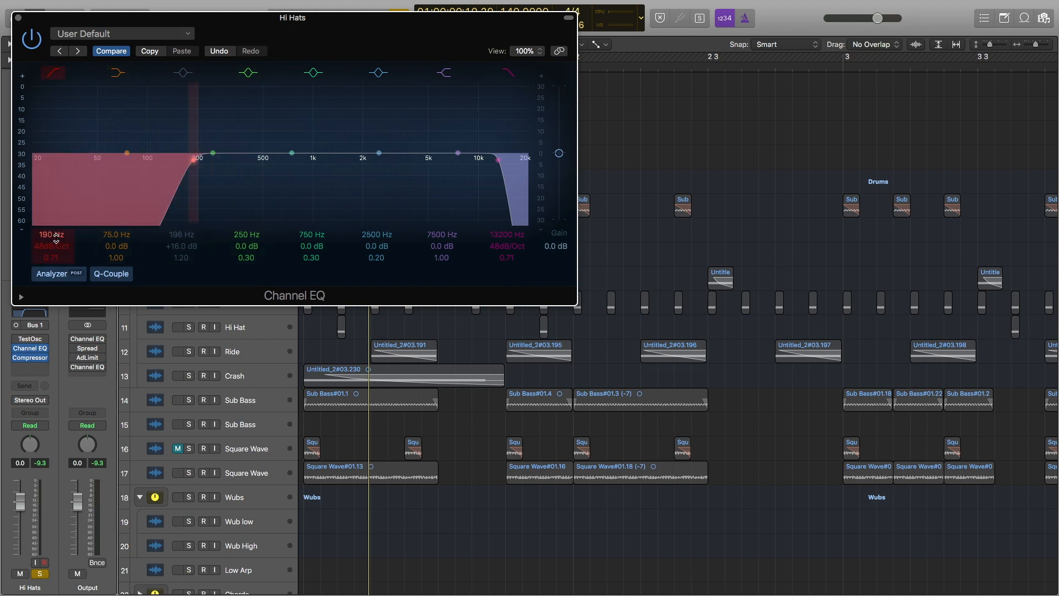
pyautogui.moveTo(44, 234); pyautogui.dragTo(44, 199)
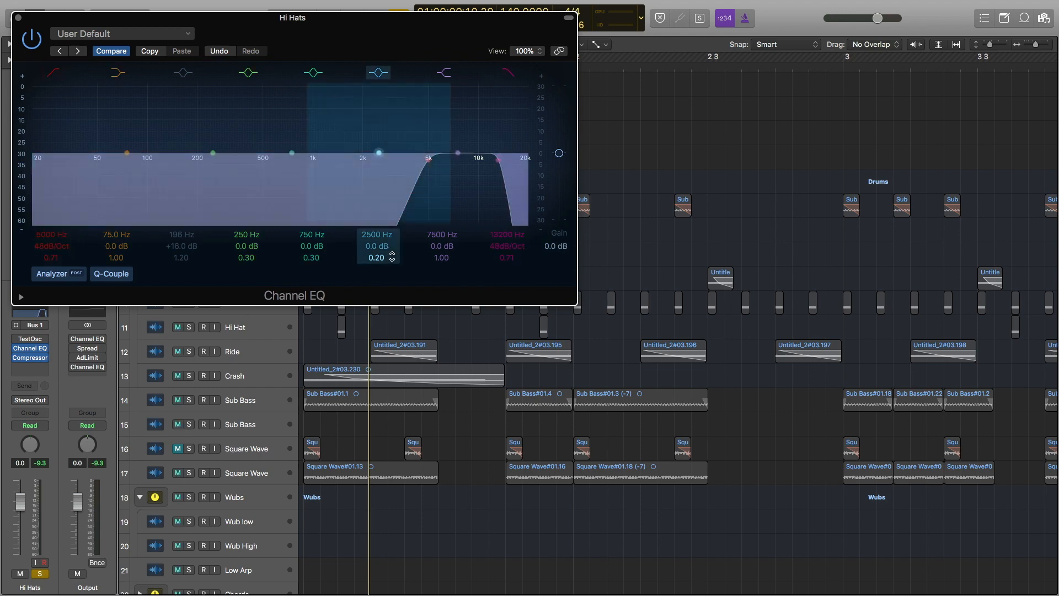
# Move the EQ window clear of the Hi Hats region and play the filtered sound in the cycle.
pyautogui.moveTo(345, 22); pyautogui.dragTo(551, 272)
pyautogui.press('c')
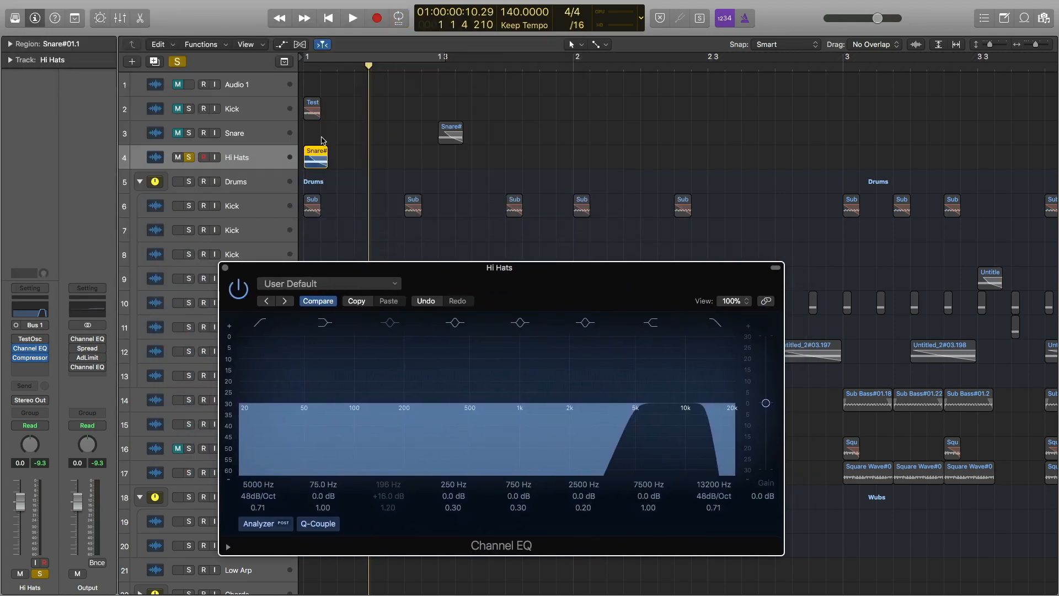
pyautogui.press('c')
pyautogui.press('space')
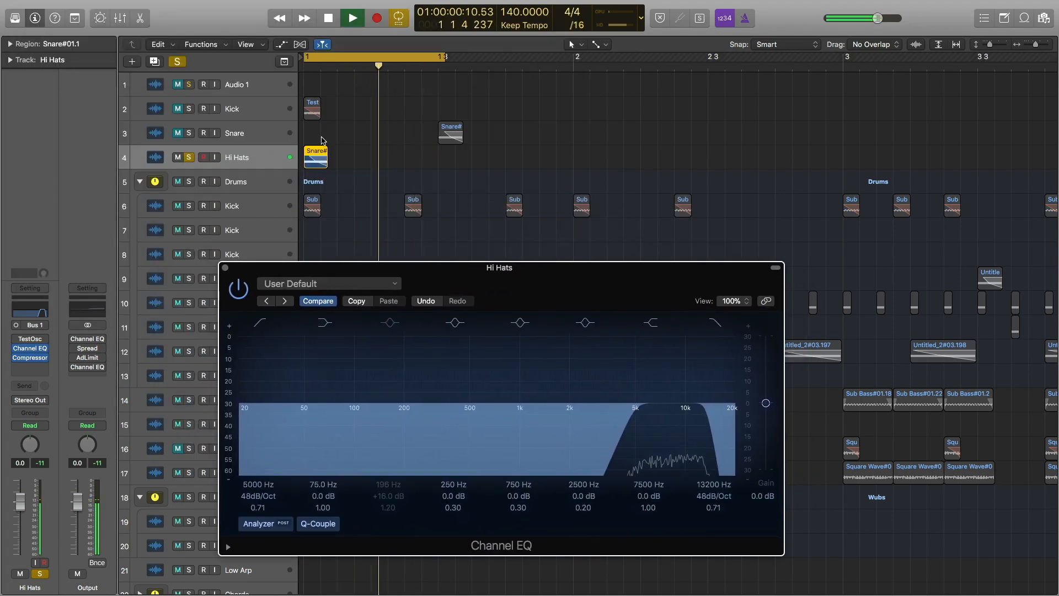
pyautogui.press('space')
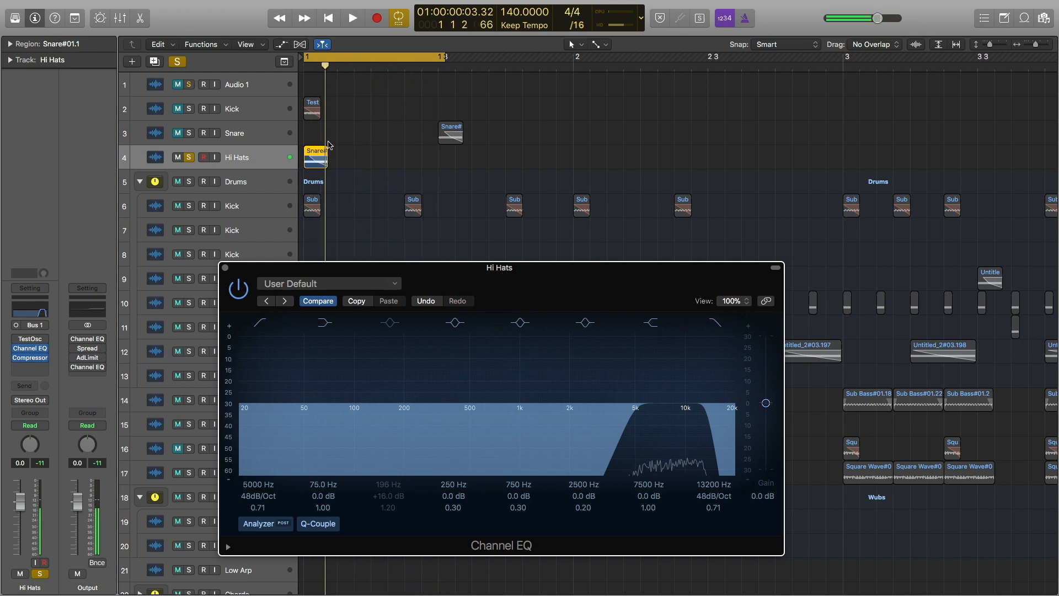
# Adjust the Hi Hats region's fade-out with the Fade Tool and shorten the region to end at 1 1 2.
pyautogui.scroll(5, 328, 141)
pyautogui.hscroll(8, 324, 142)
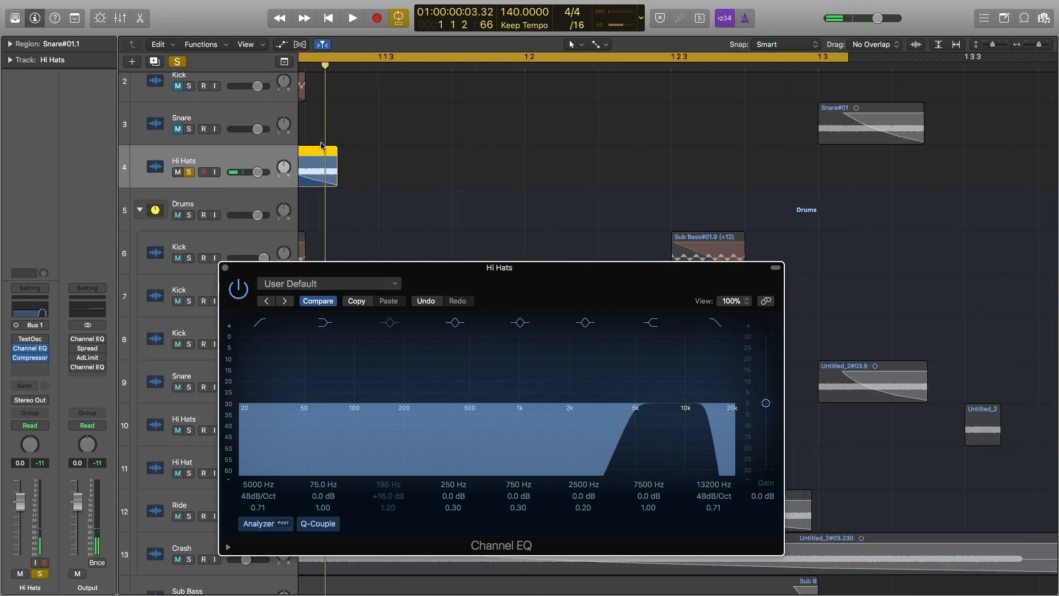
pyautogui.hscroll(-4, 322, 147)
pyautogui.scroll(4, 322, 148)
pyautogui.hscroll(4, 323, 149)
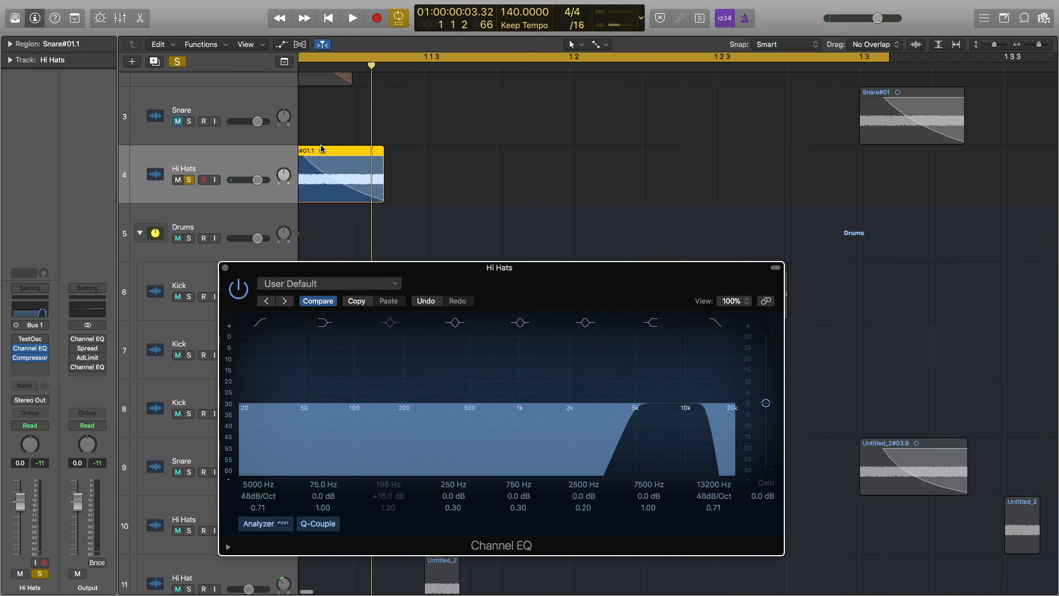
pyautogui.hscroll(4, 322, 149)
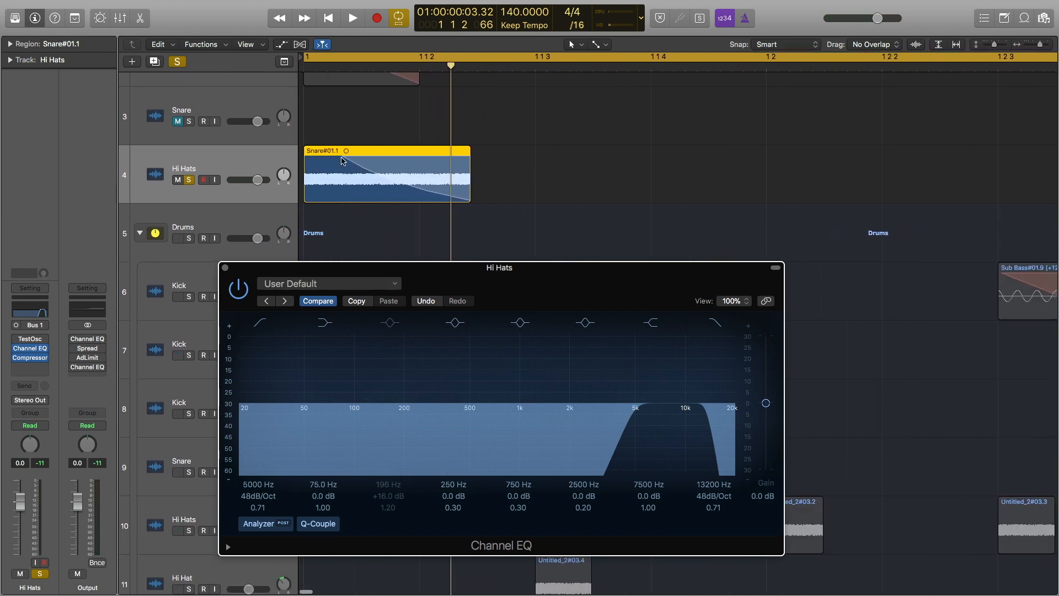
pyautogui.click(597, 45)
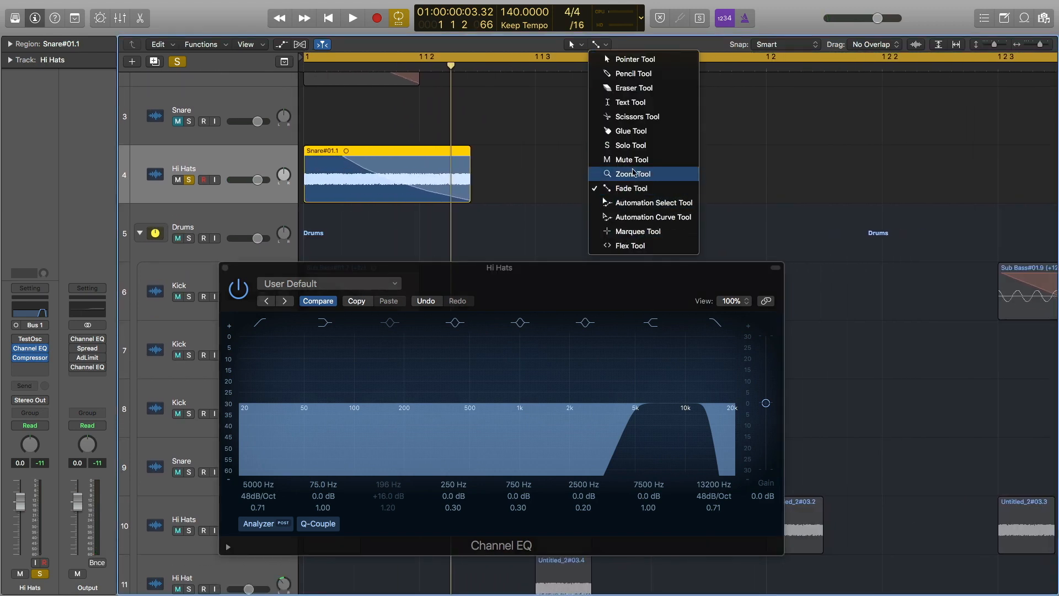
pyautogui.click(618, 190)
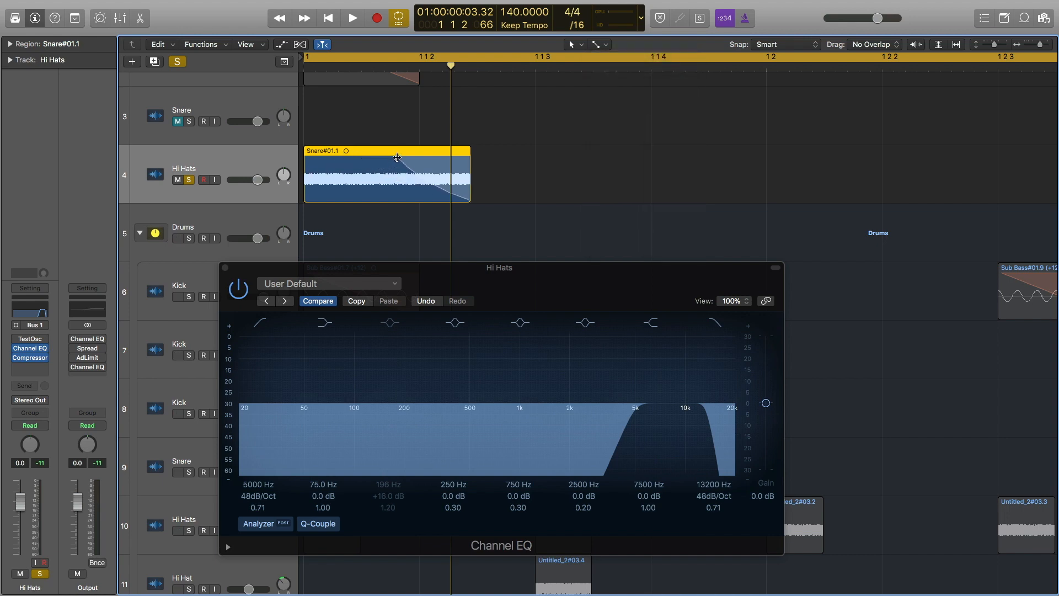
pyautogui.moveTo(397, 157); pyautogui.dragTo(402, 159)
pyautogui.press('super+u')
pyautogui.moveTo(470, 199); pyautogui.dragTo(415, 202)
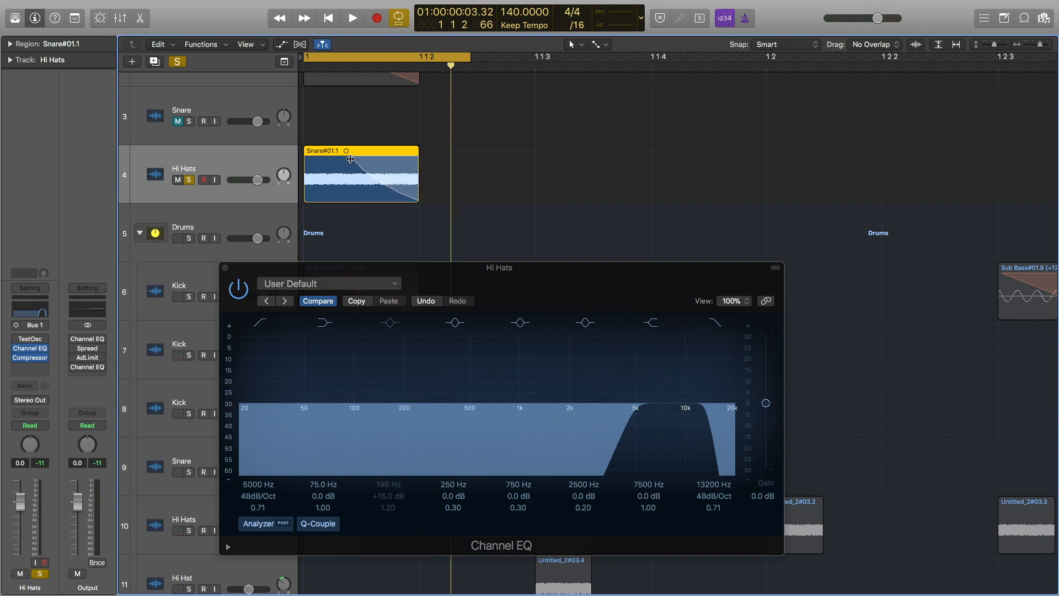
# Play the shortened Hi Hats region and extend the cycle range to 1 2.
pyautogui.press('space')
pyautogui.press('space')
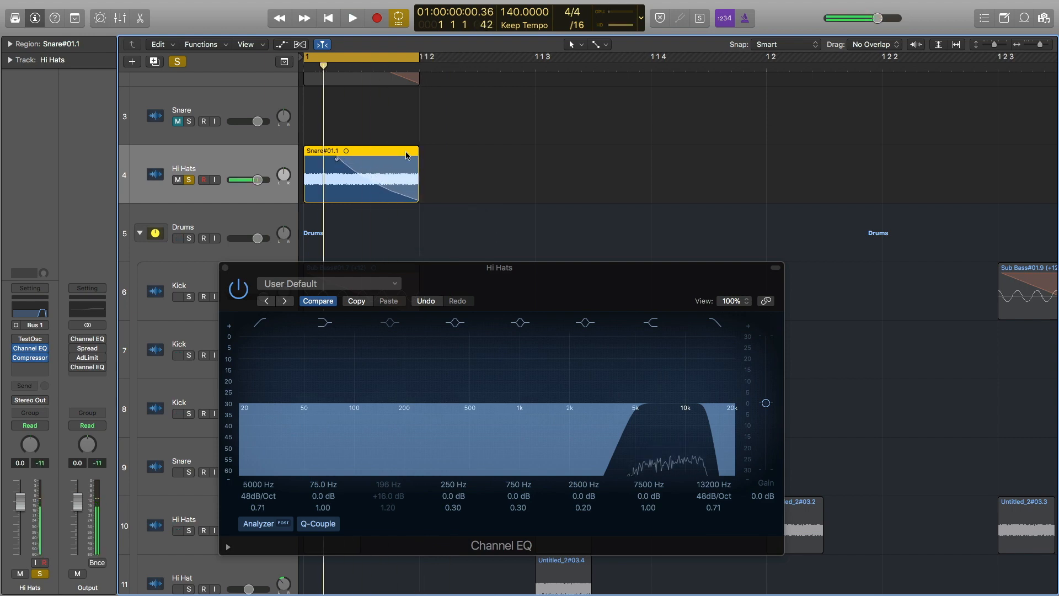
pyautogui.scroll(-5, 397, 154)
pyautogui.moveTo(340, 57); pyautogui.dragTo(456, 85)
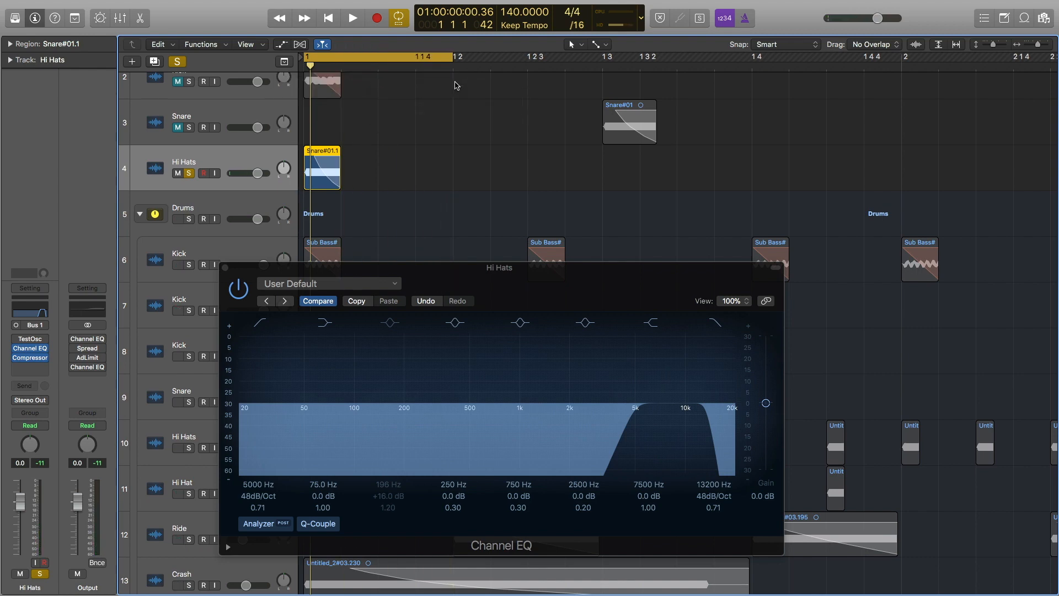
# Play the Hi Hats region over the extended cycle range and close its Channel EQ.
pyautogui.press('space')
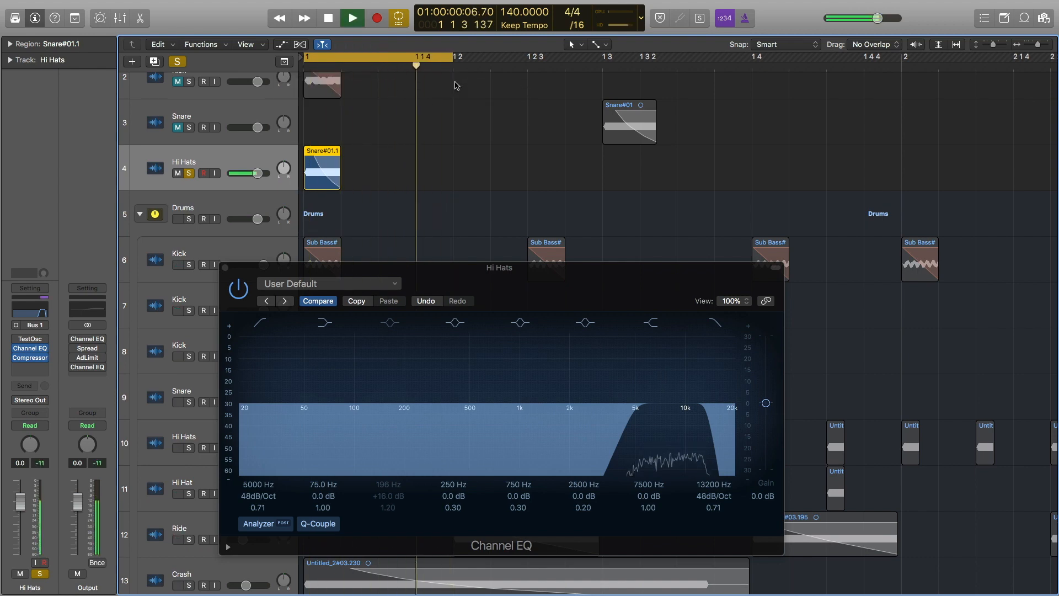
pyautogui.press('space')
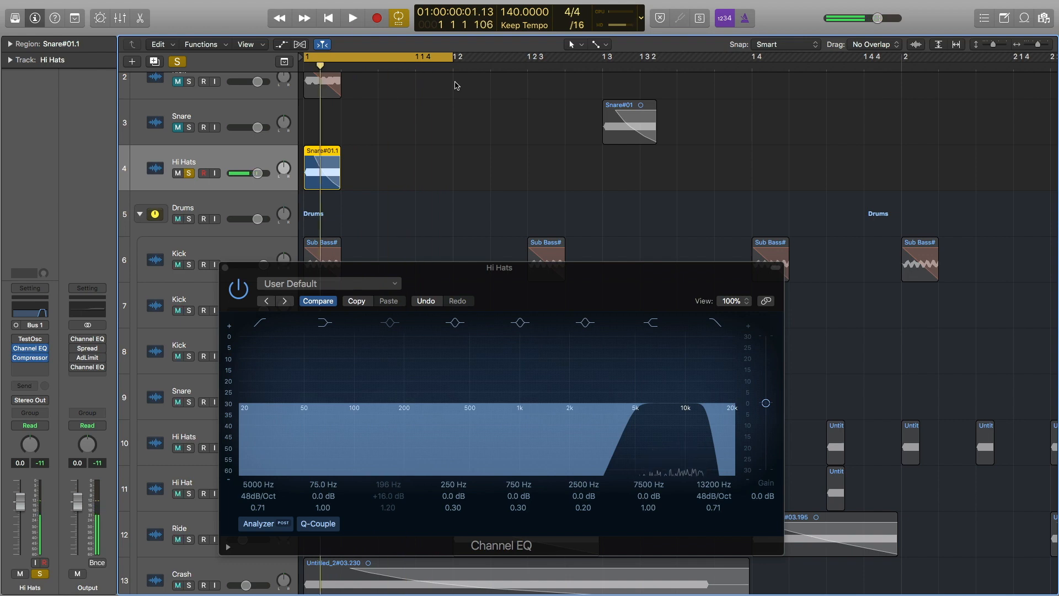
pyautogui.click(225, 269)
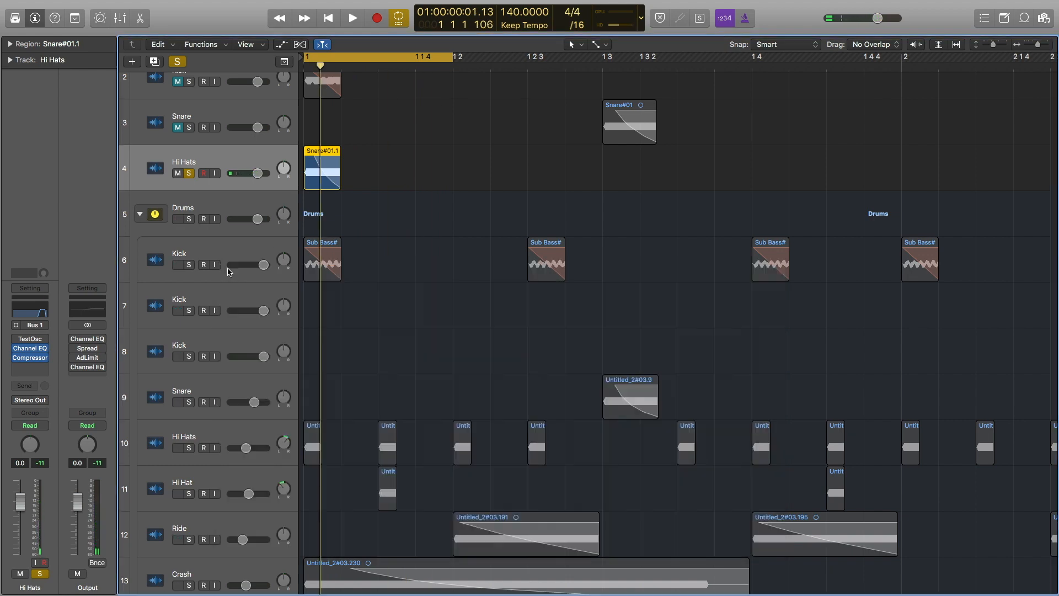
# Open the Compressor on the Hi Hats track, play the sound through it, and close the plug-in.
pyautogui.click(30, 357)
pyautogui.press('space')
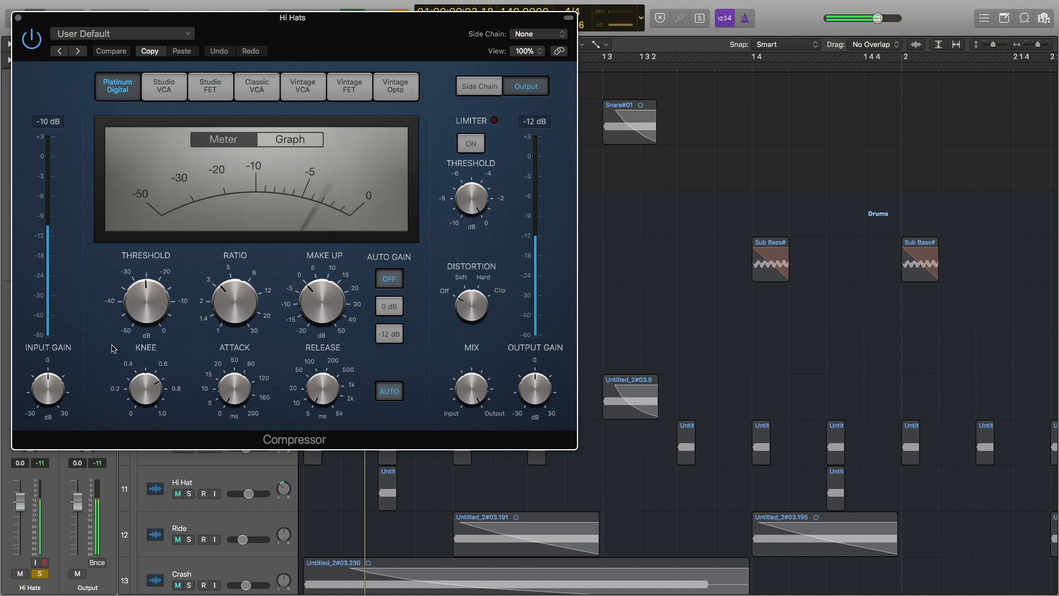
pyautogui.click(18, 18)
# Turn off cycle mode, then unsolo and mute the Hi Hats track above the Drums stack.
pyautogui.press('c')
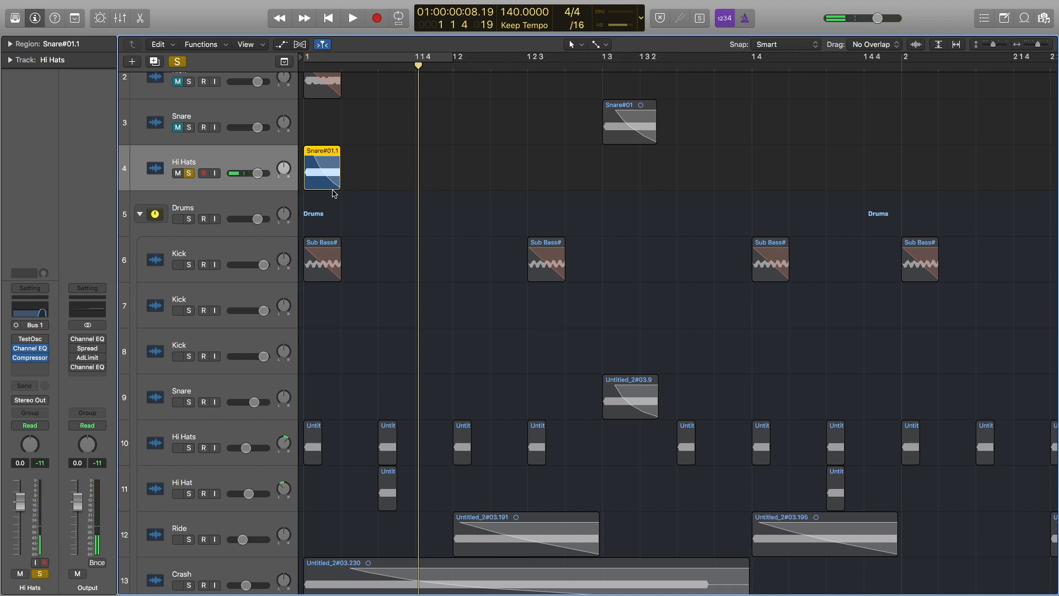
pyautogui.click(189, 173)
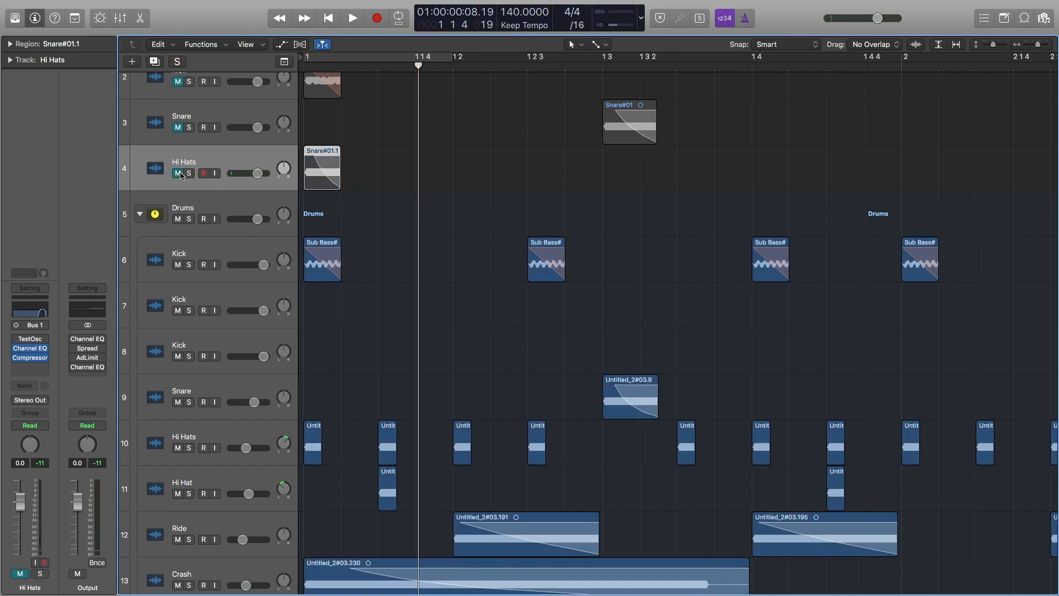
pyautogui.keyDown('ctrl'); pyautogui.keyDown('alt'); pyautogui.click(391, 188); pyautogui.keyUp('alt'); pyautogui.keyUp('ctrl')
pyautogui.scroll(-5, 391, 188)
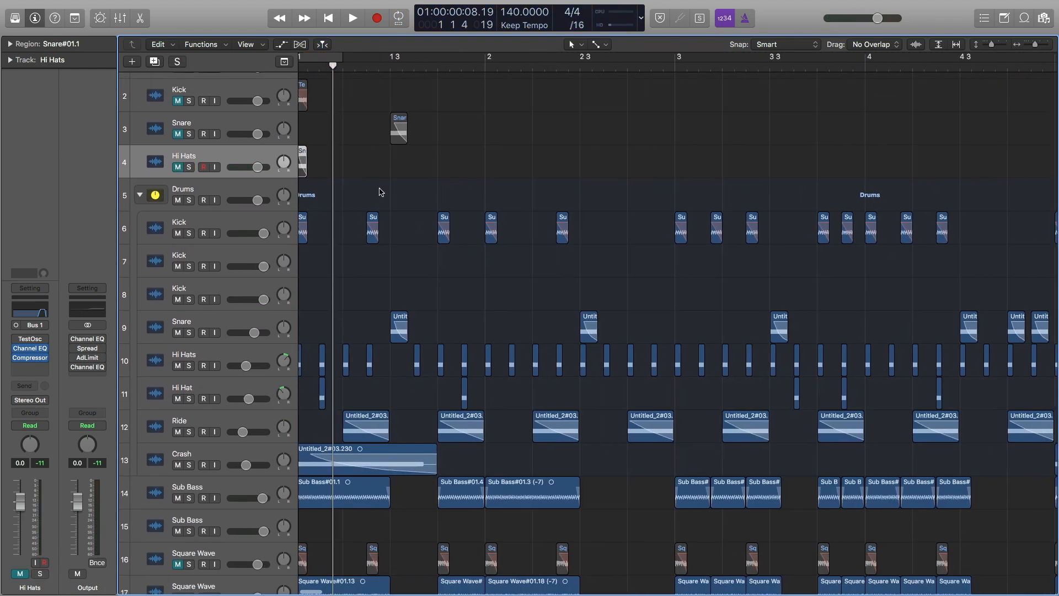
pyautogui.hscroll(1, 381, 196)
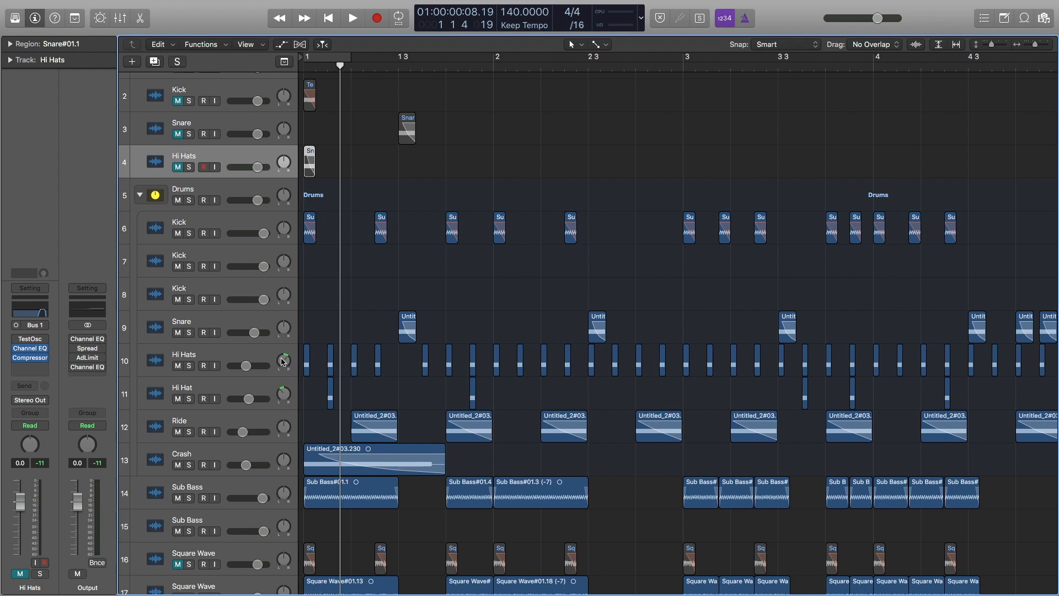
# Compare the pan settings of the Hi Hats and Hi Hat tracks inside the Drums stack.
pyautogui.click(236, 389)
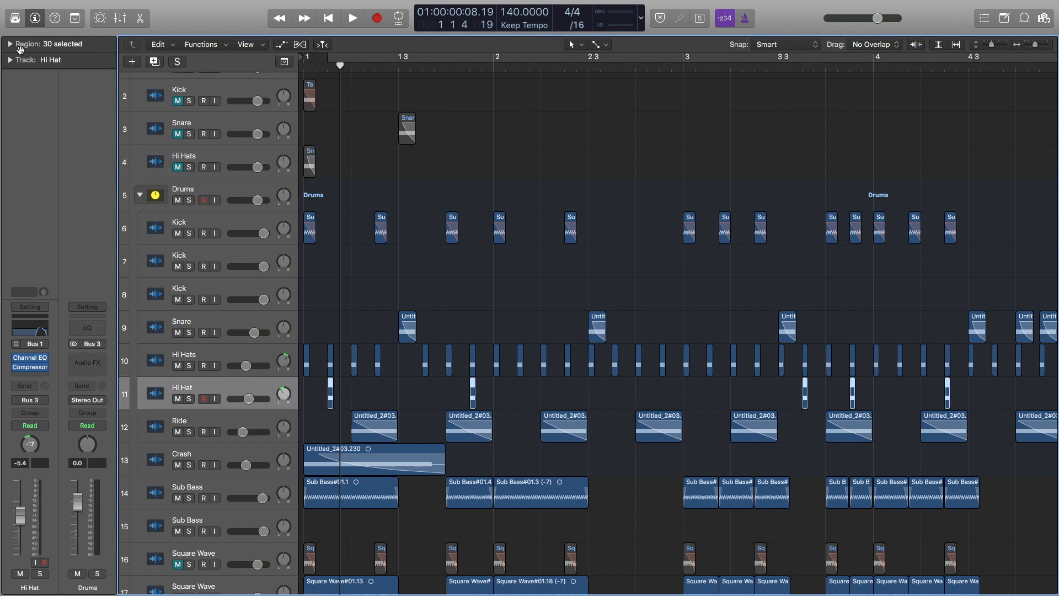
pyautogui.click(10, 43)
pyautogui.click(10, 43)
pyautogui.click(226, 355)
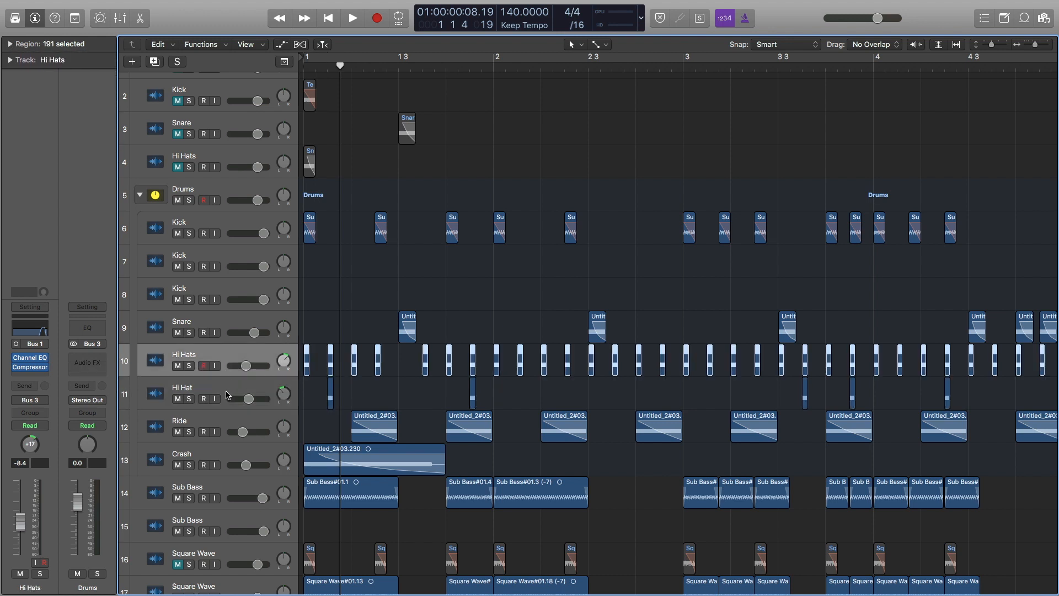
pyautogui.click(226, 395)
pyautogui.click(219, 354)
pyautogui.click(227, 392)
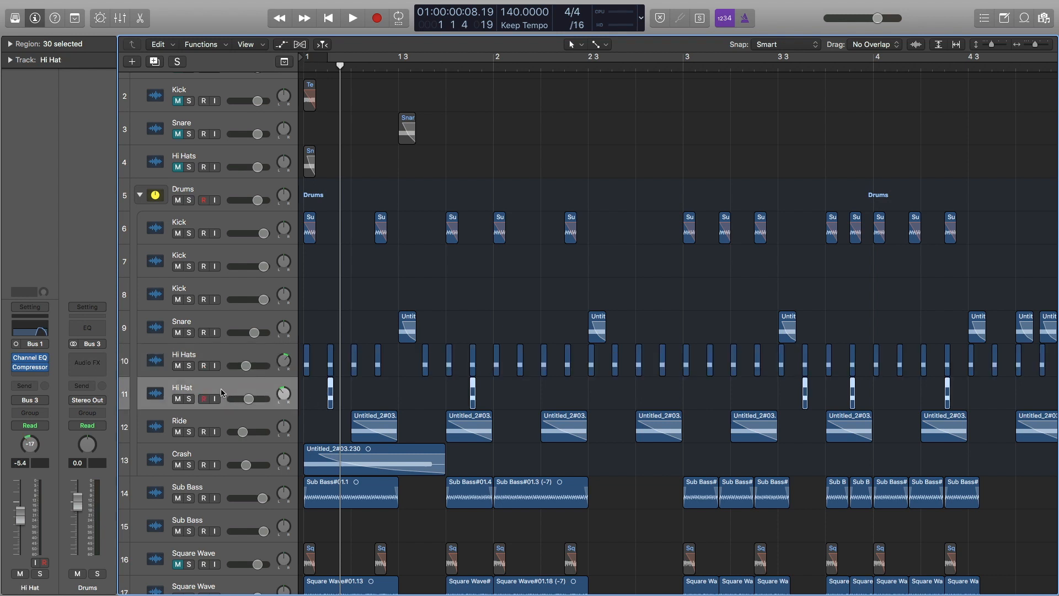
# Solo and play the Hi Hat track and the Hi Hats track of the Drums stack one after the other.
pyautogui.click(190, 399)
pyautogui.press('space')
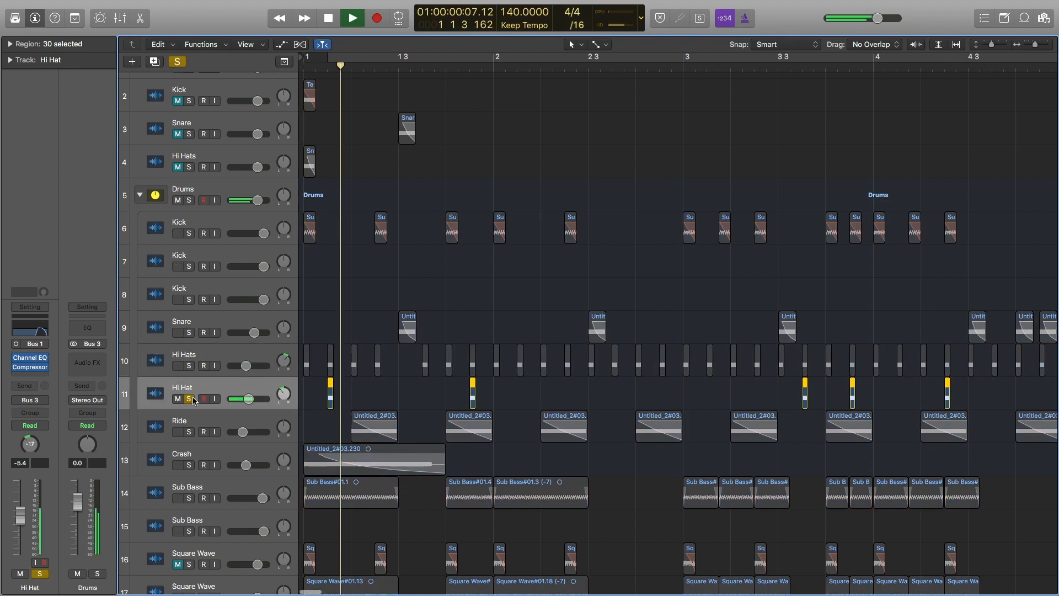
pyautogui.press('space')
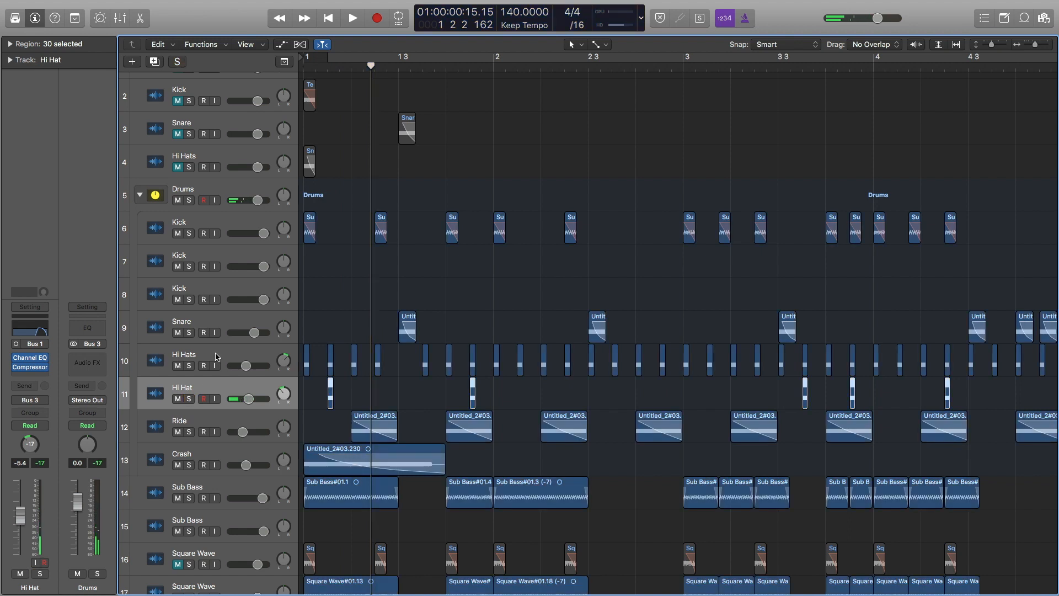
pyautogui.click(189, 366)
pyautogui.press('space')
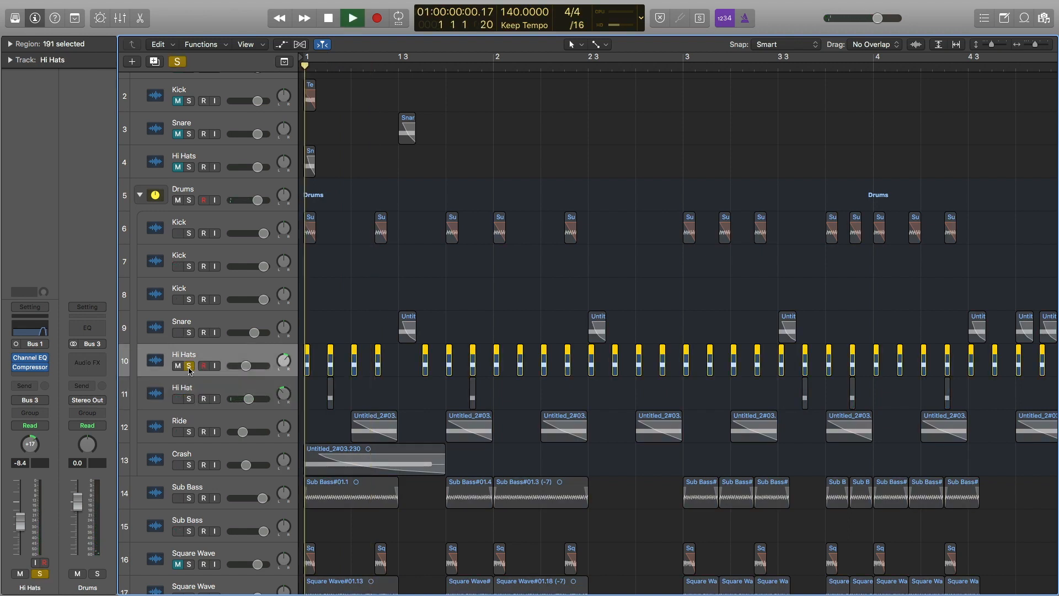
pyautogui.press('space')
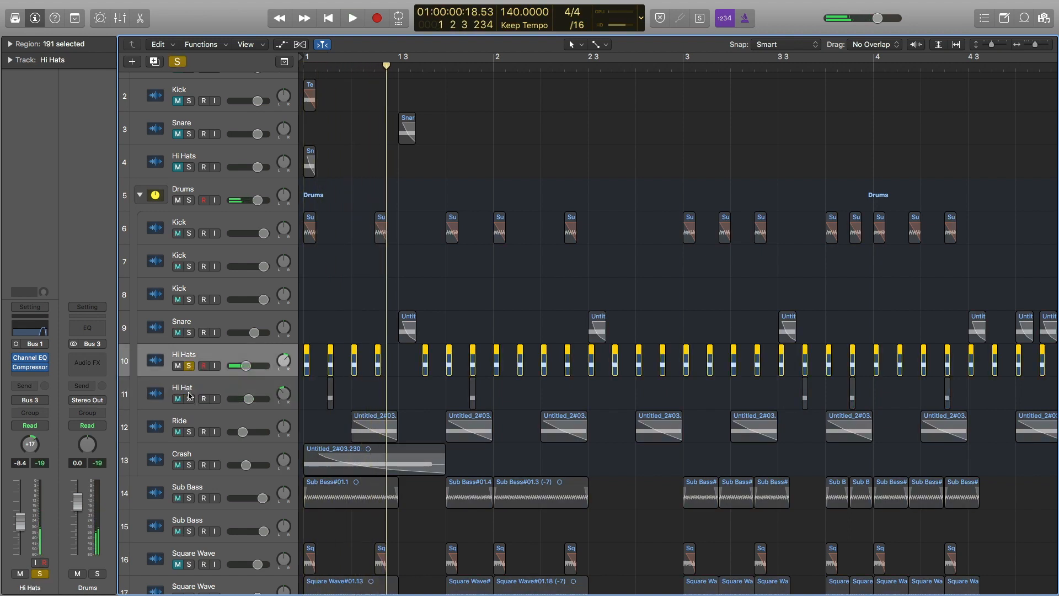
# Solo the stack's first Kick, Snare and Hi Hat tracks alongside Hi Hats and play the drum pattern from the start.
pyautogui.click(190, 398)
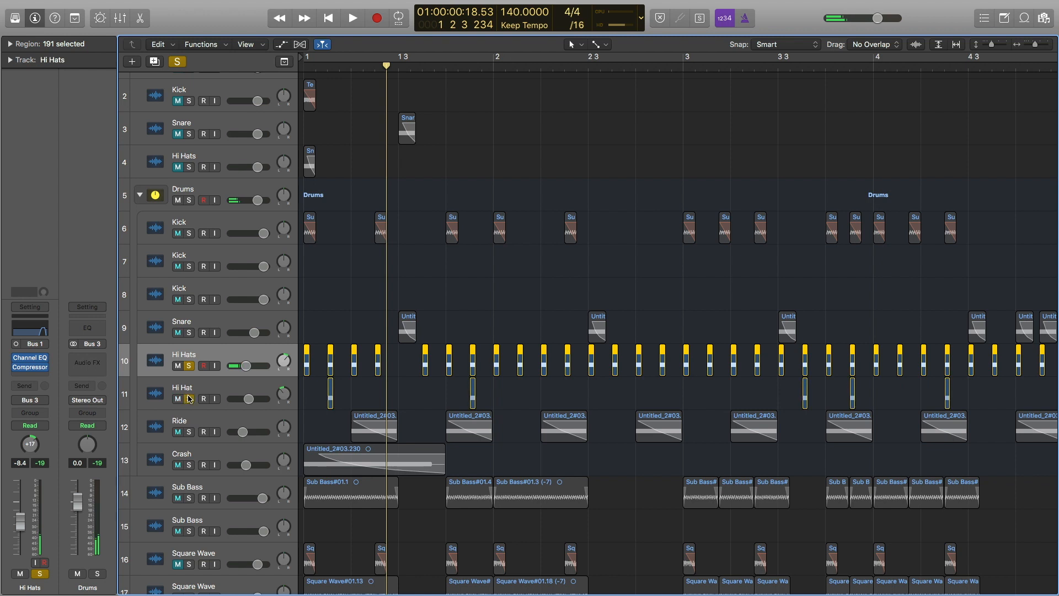
pyautogui.click(189, 332)
pyautogui.click(189, 300)
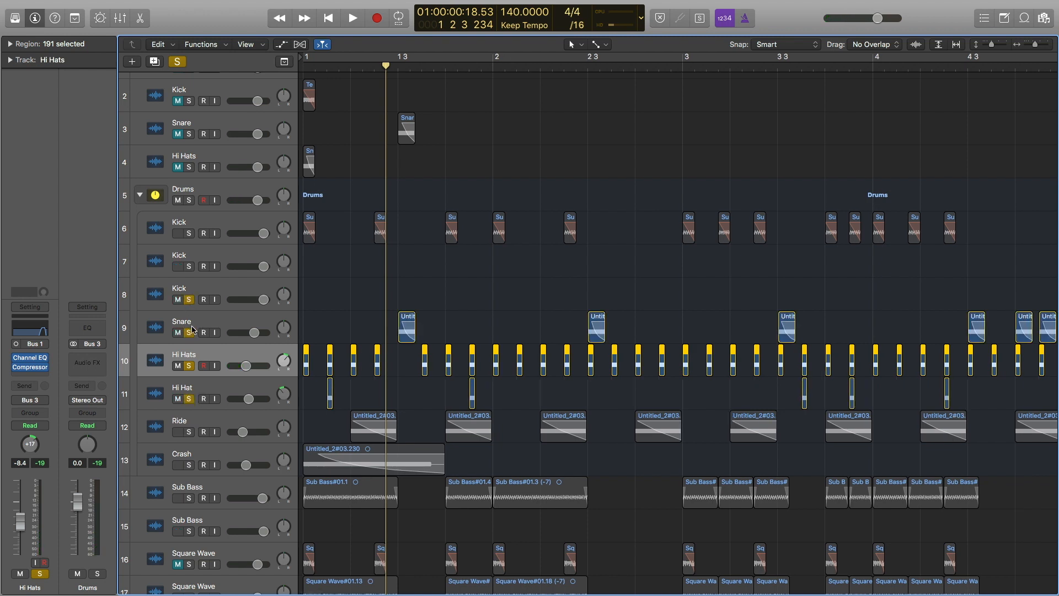
pyautogui.click(190, 300)
pyautogui.click(190, 233)
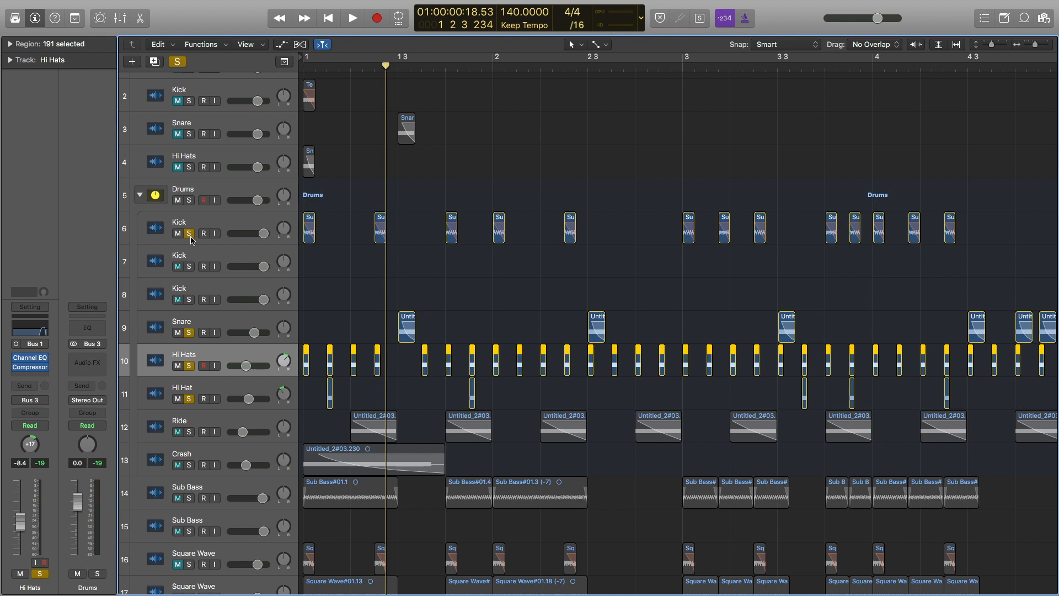
pyautogui.press('Return')
pyautogui.press('space')
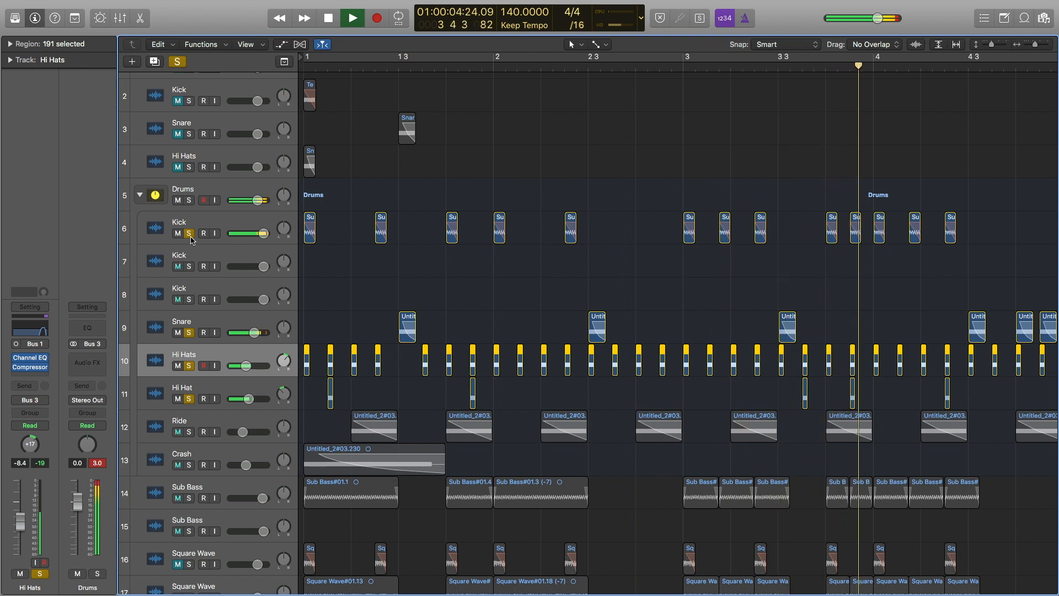
pyautogui.press('space')
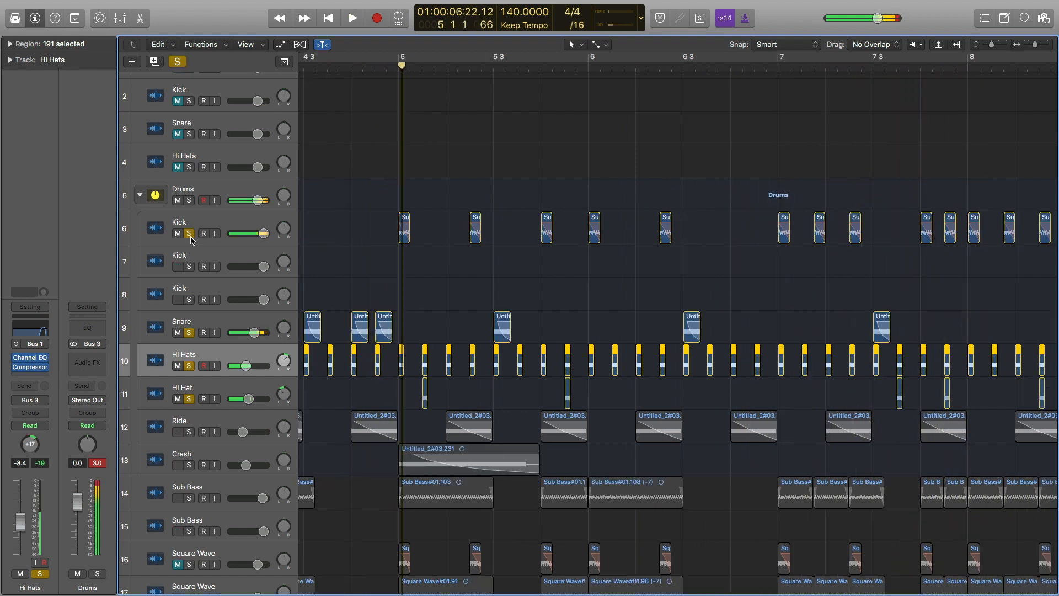
pyautogui.press('Return')
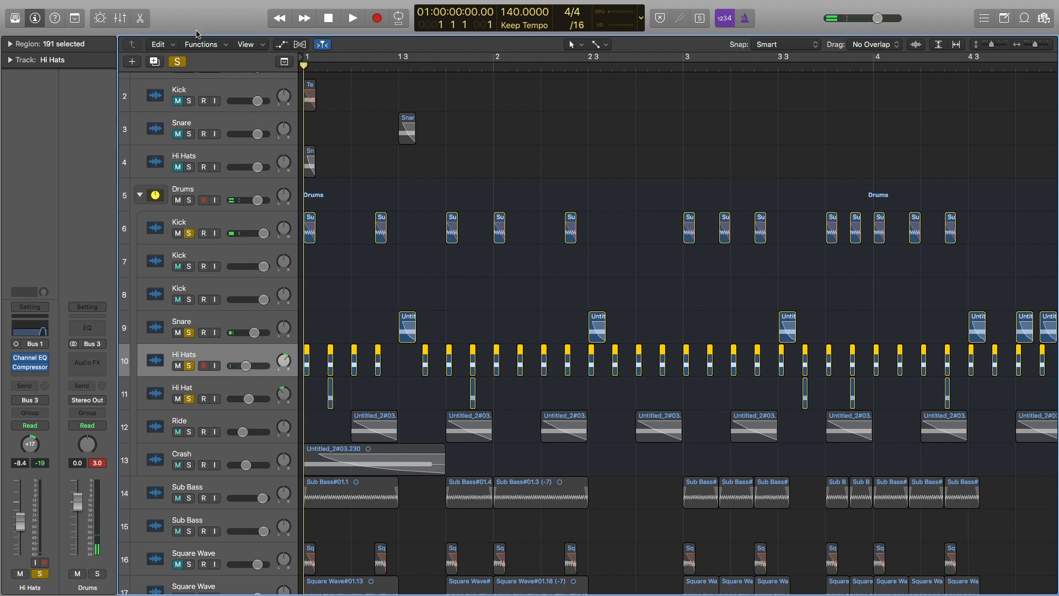
# Clear the existing solos and play the Ride track on its own.
pyautogui.click(177, 62)
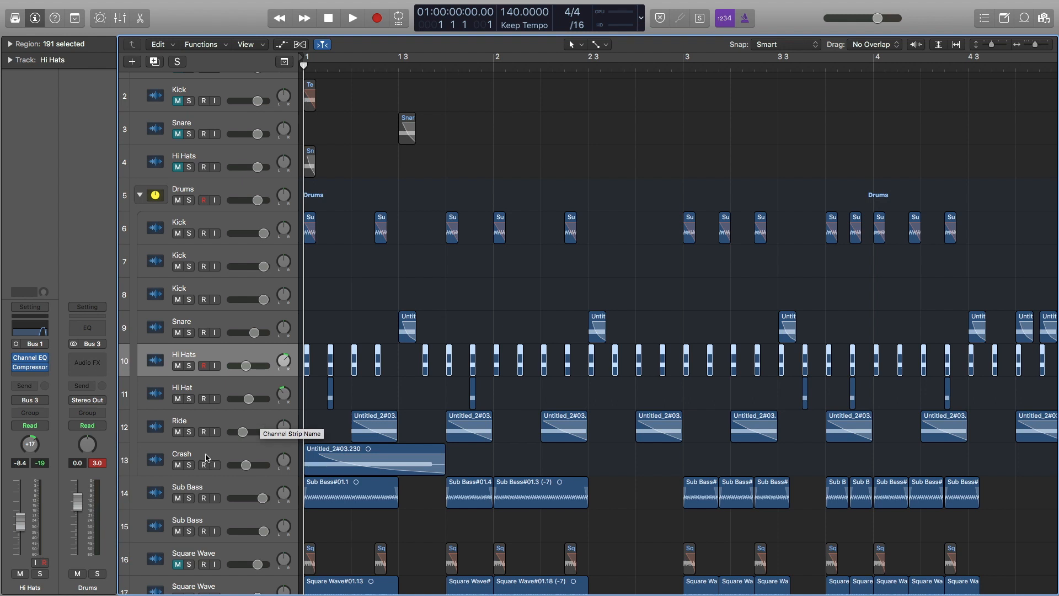
pyautogui.click(188, 433)
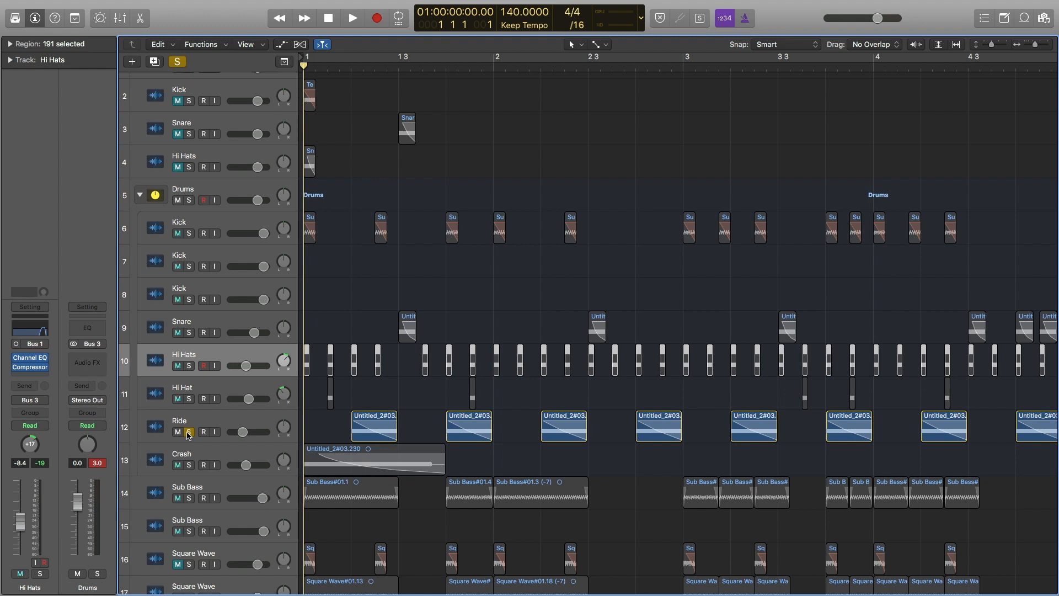
pyautogui.press('space')
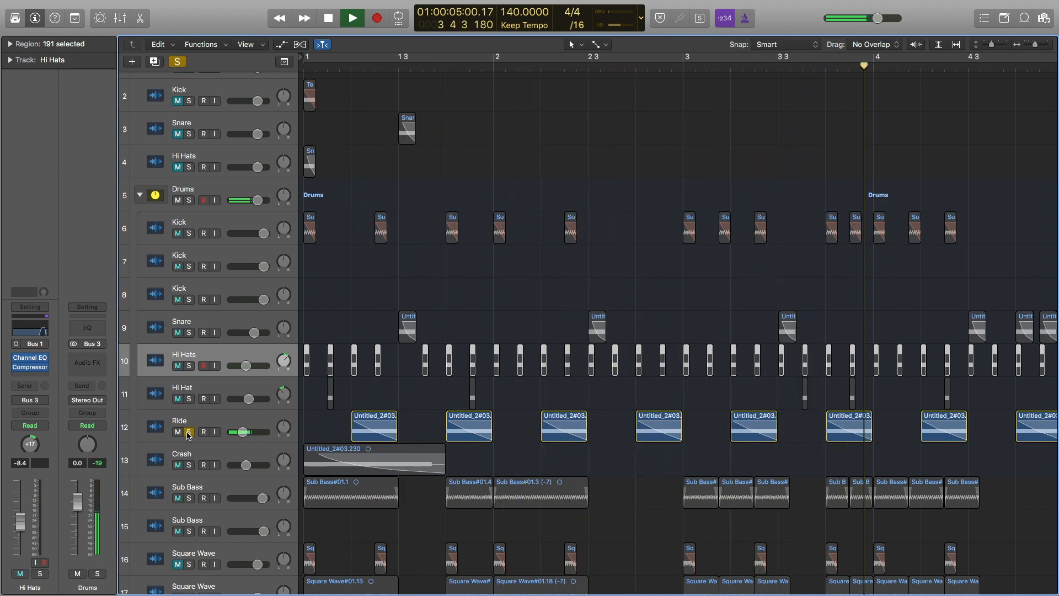
pyautogui.press('space')
# Select the Ride track and examine the length and fade-out of its regions up close.
pyautogui.click(210, 423)
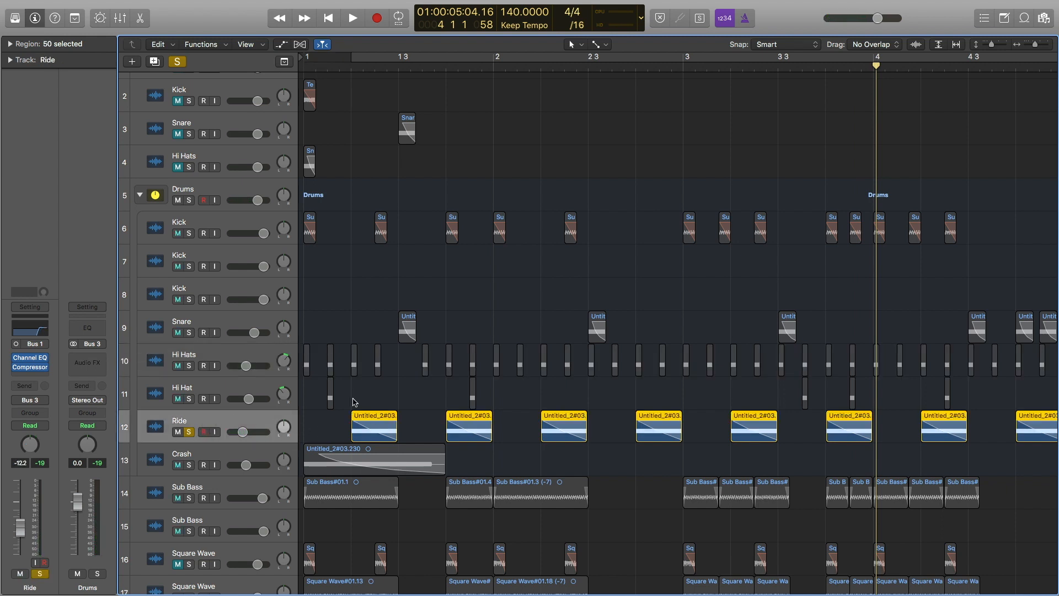
pyautogui.scroll(10, 354, 391)
pyautogui.hscroll(8, 355, 392)
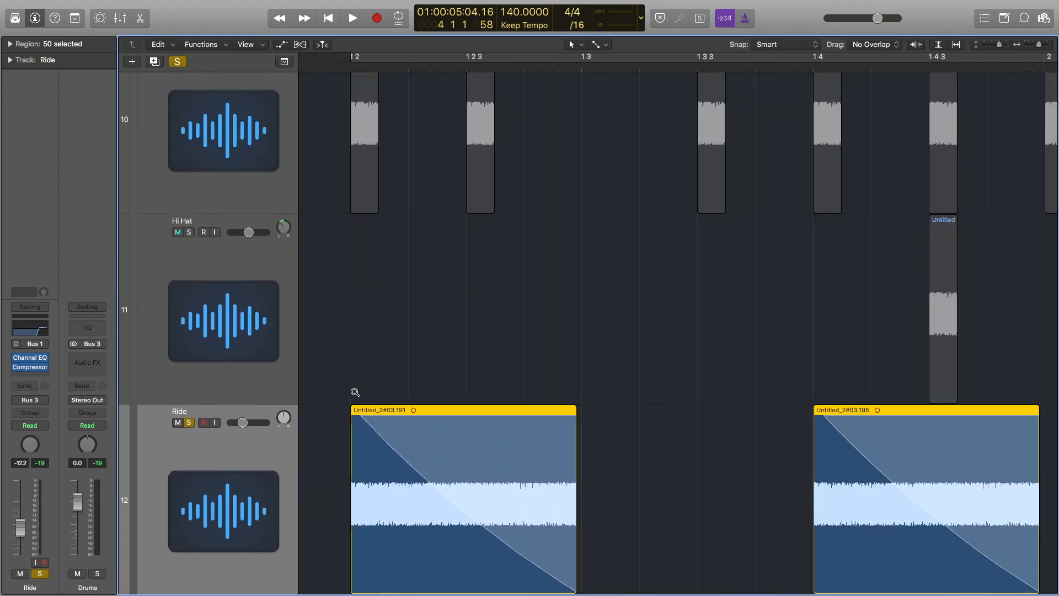
pyautogui.scroll(-2, 355, 391)
pyautogui.scroll(-4, 403, 454)
pyautogui.scroll(4, 402, 454)
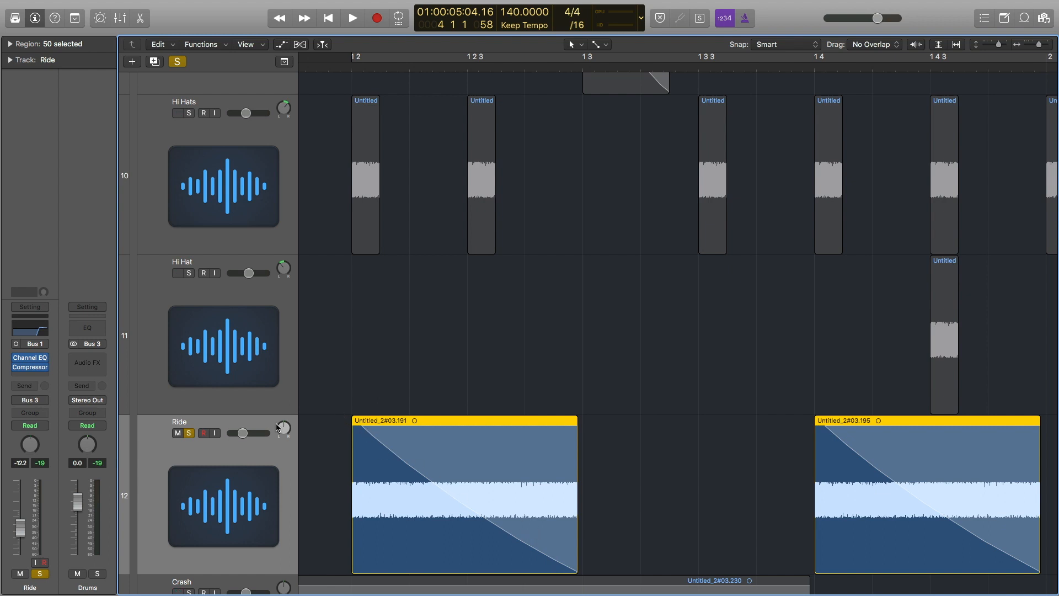
# Open the Ride track's Channel EQ, play the ride in cycle mode to examine its filtered spectrum, and close the EQ.
pyautogui.click(36, 329)
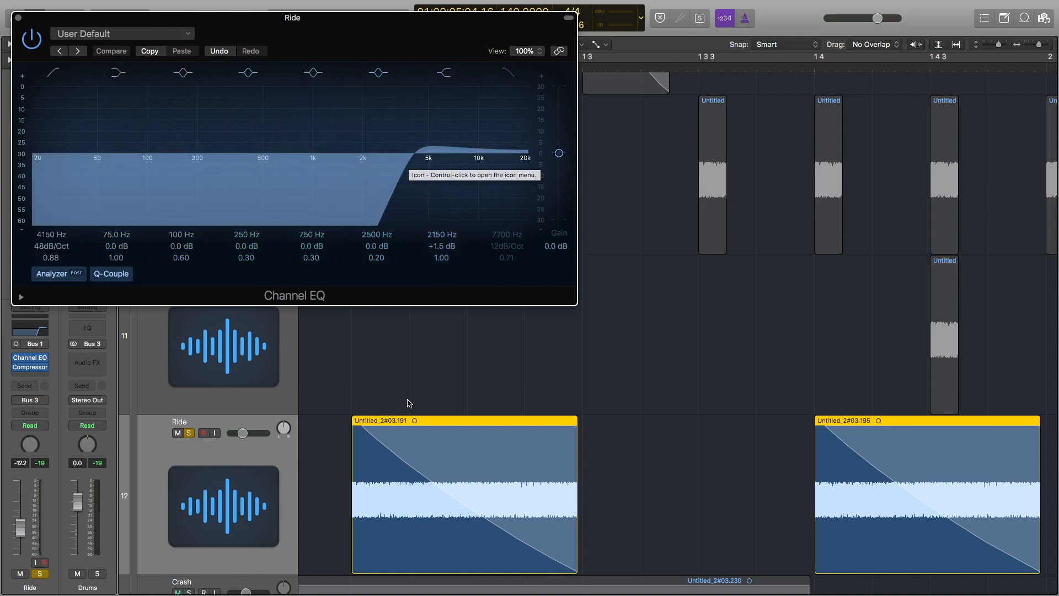
pyautogui.hscroll(-5, 442, 379)
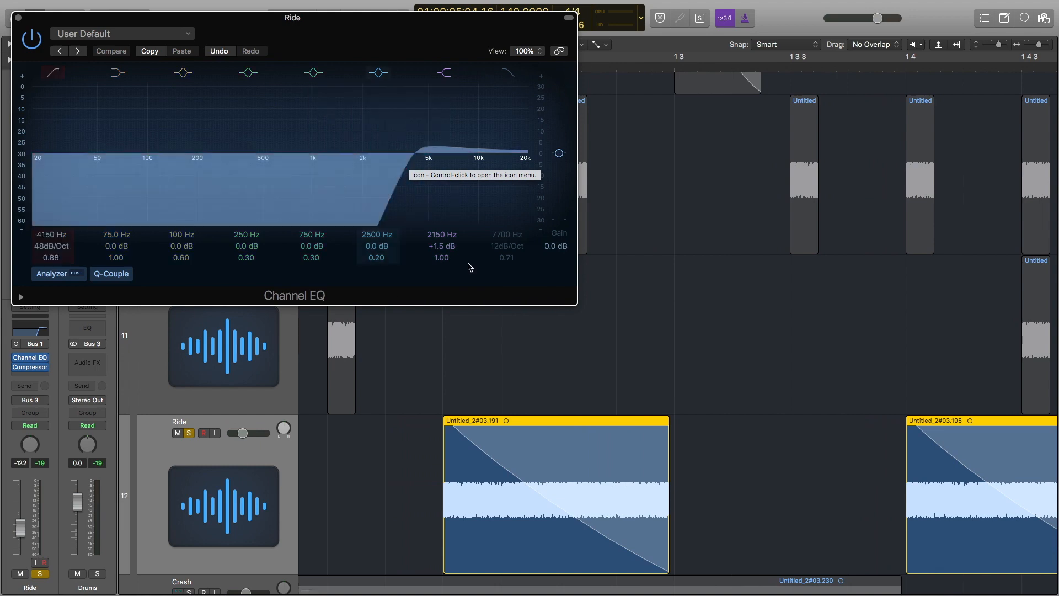
pyautogui.press('c')
pyautogui.press('space')
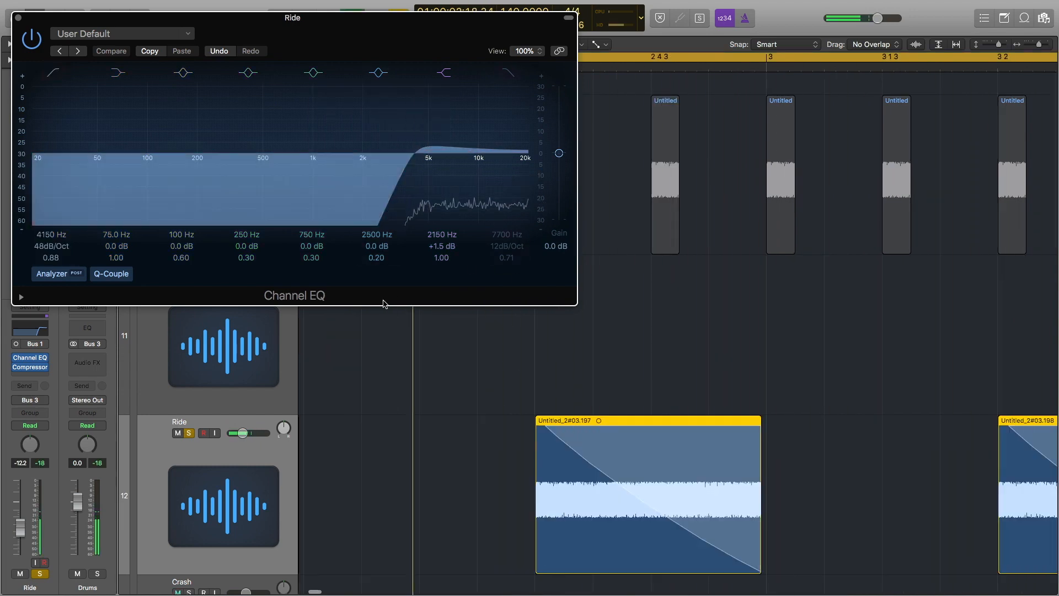
pyautogui.click(18, 18)
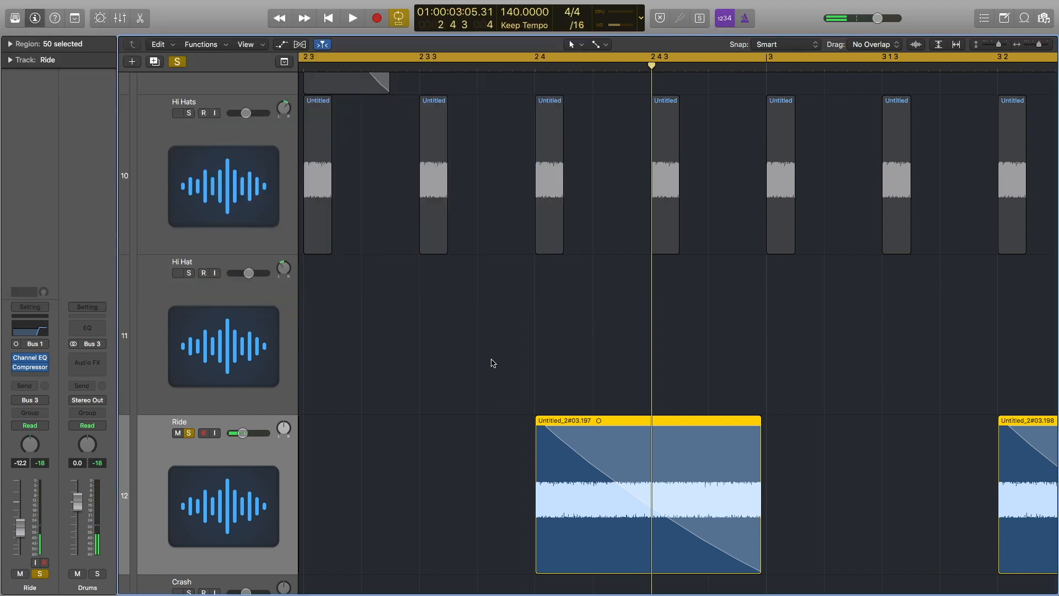
# Unsolo the Ride track and select the Crash track.
pyautogui.scroll(-5, 470, 350)
pyautogui.scroll(-5, 467, 351)
pyautogui.scroll(-3, 467, 353)
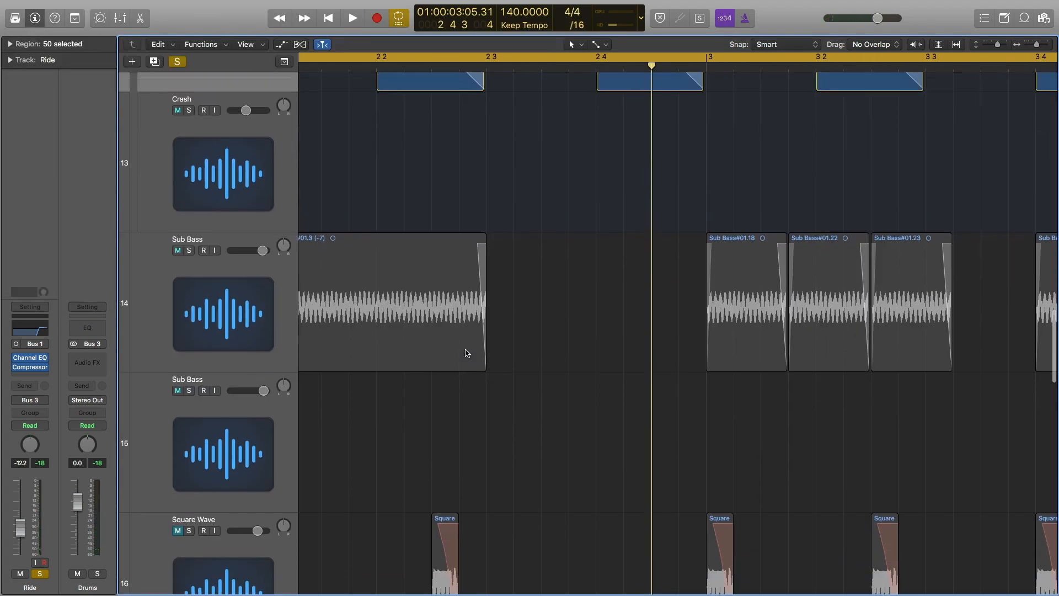
pyautogui.scroll(5, 467, 353)
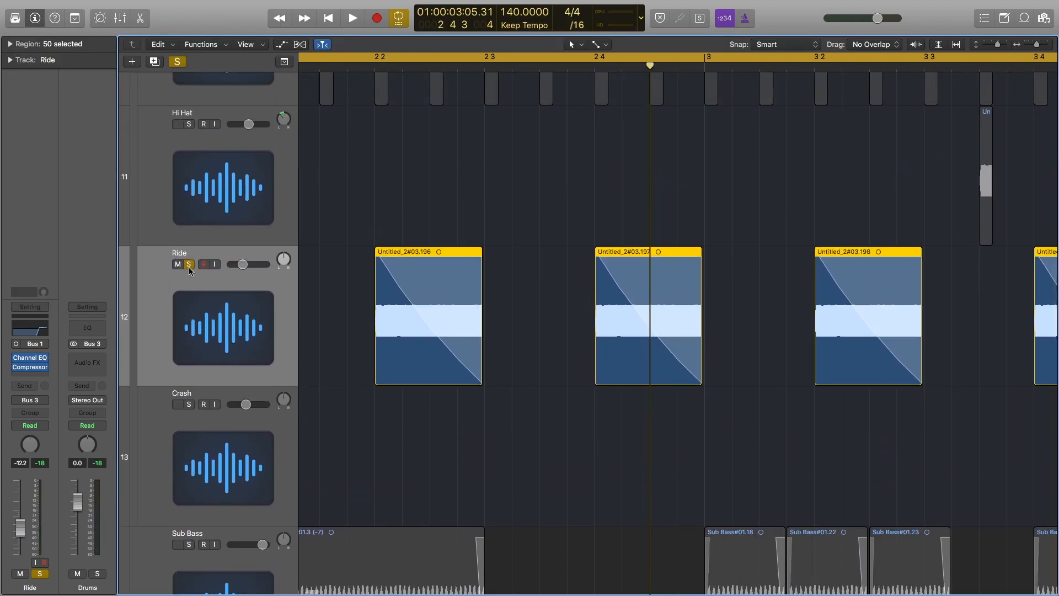
pyautogui.click(189, 266)
pyautogui.scroll(-5, 325, 282)
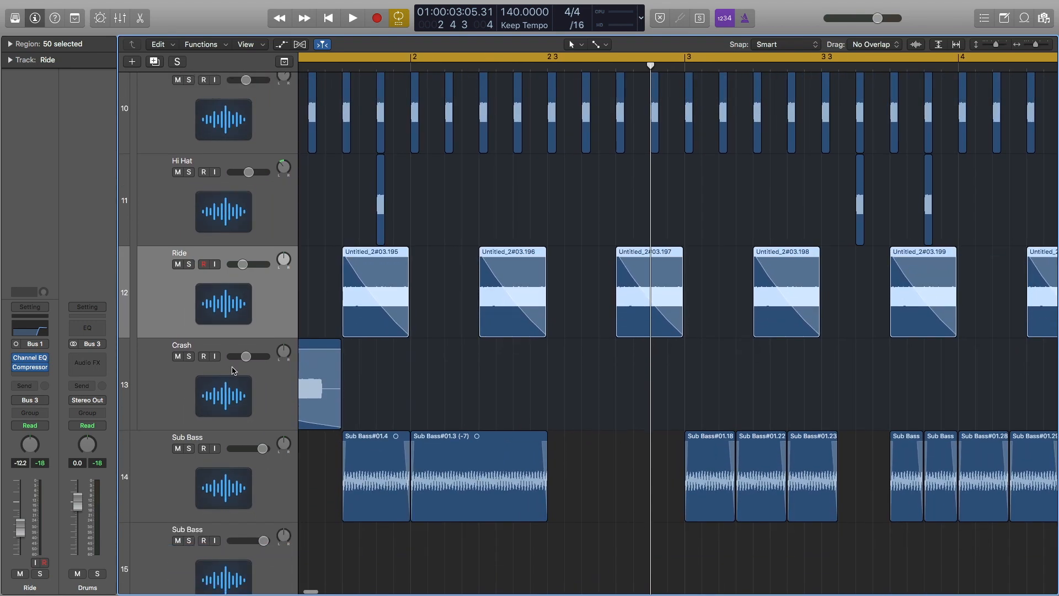
pyautogui.click(217, 374)
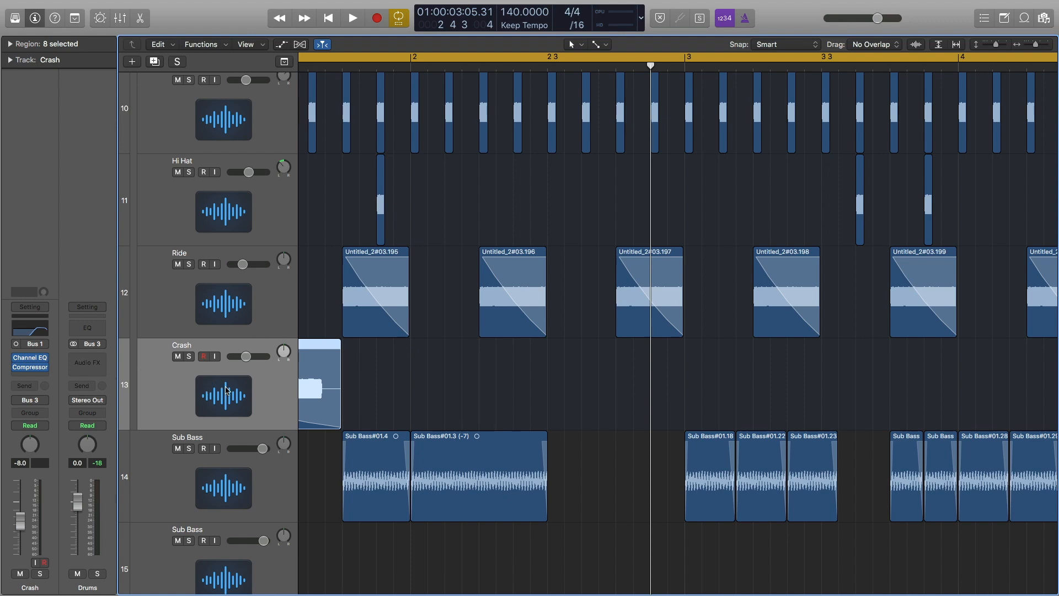
# Examine the length and fade-out of the Crash track's regions up close.
pyautogui.hscroll(-2, 307, 379)
pyautogui.scroll(-5, 348, 374)
pyautogui.hscroll(-2, 337, 376)
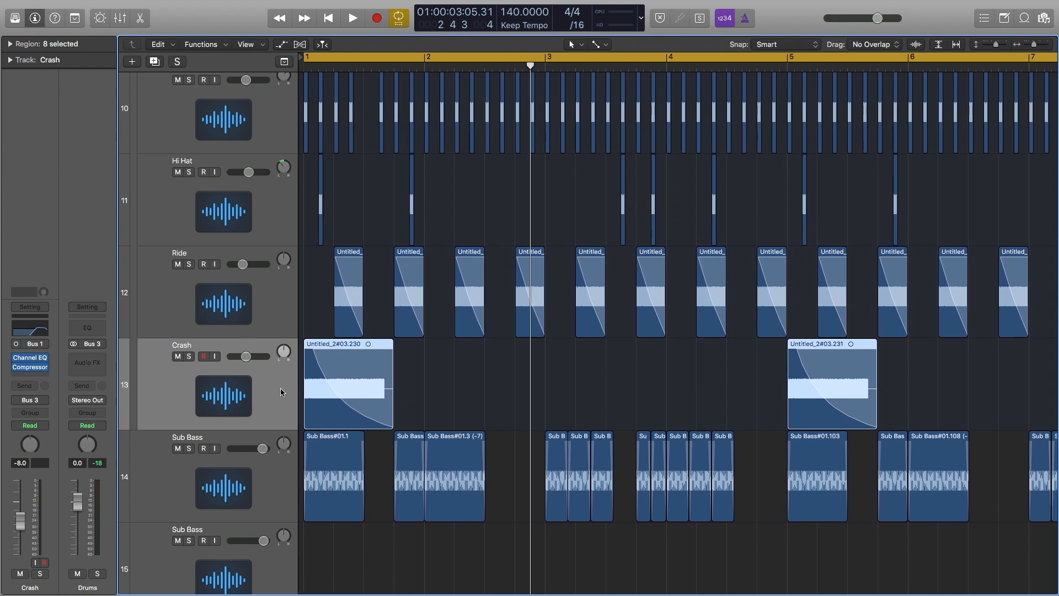
pyautogui.scroll(5, 343, 379)
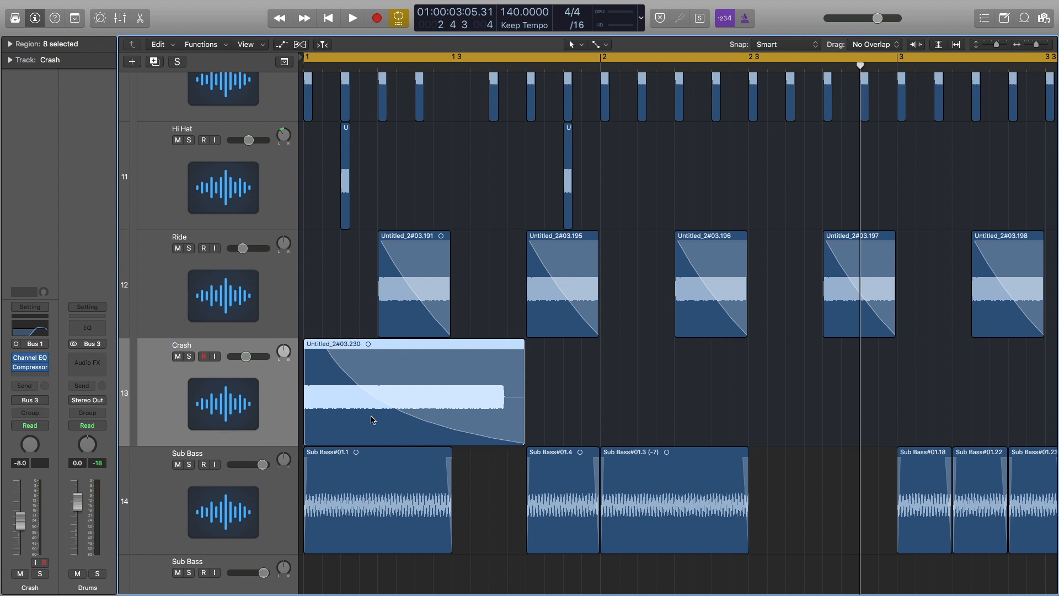
# Open the Crash track's Channel EQ, play the soloed crash from the start to examine its spectrum, and close the EQ.
pyautogui.click(35, 331)
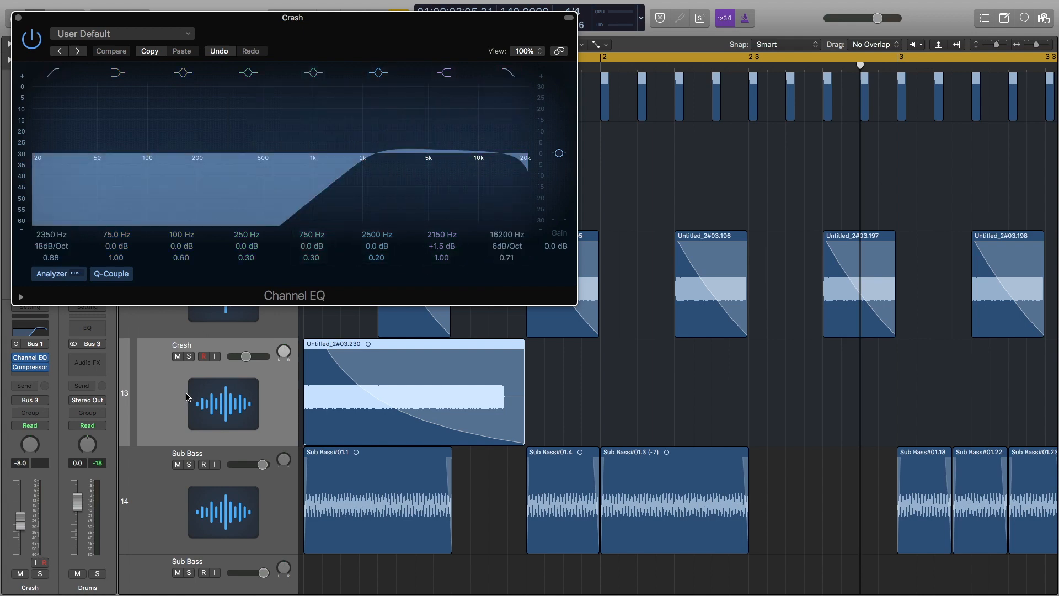
pyautogui.click(189, 357)
pyautogui.press('Return')
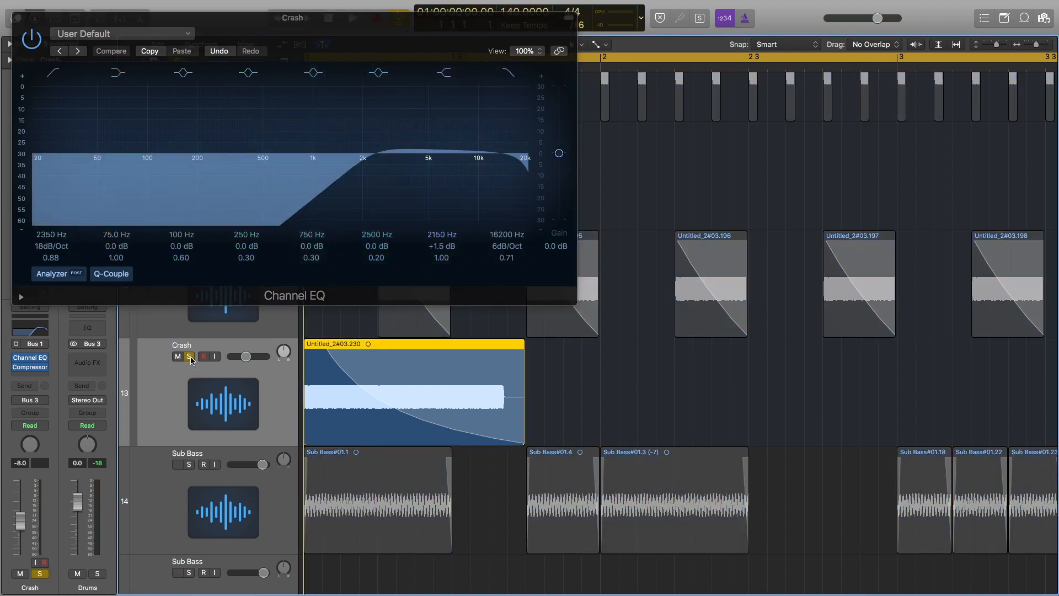
pyautogui.press('space')
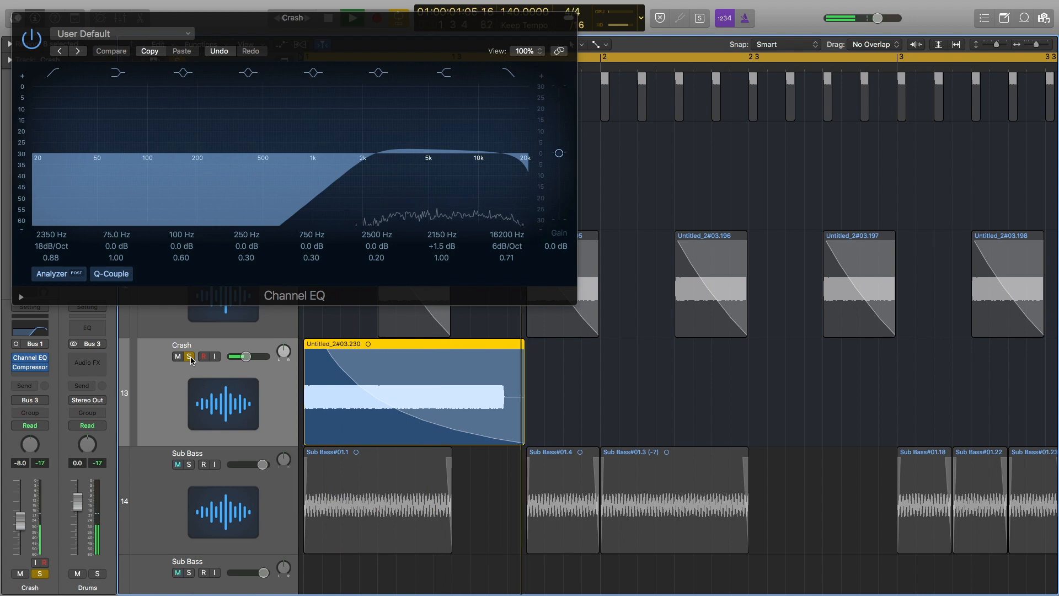
pyautogui.press('space')
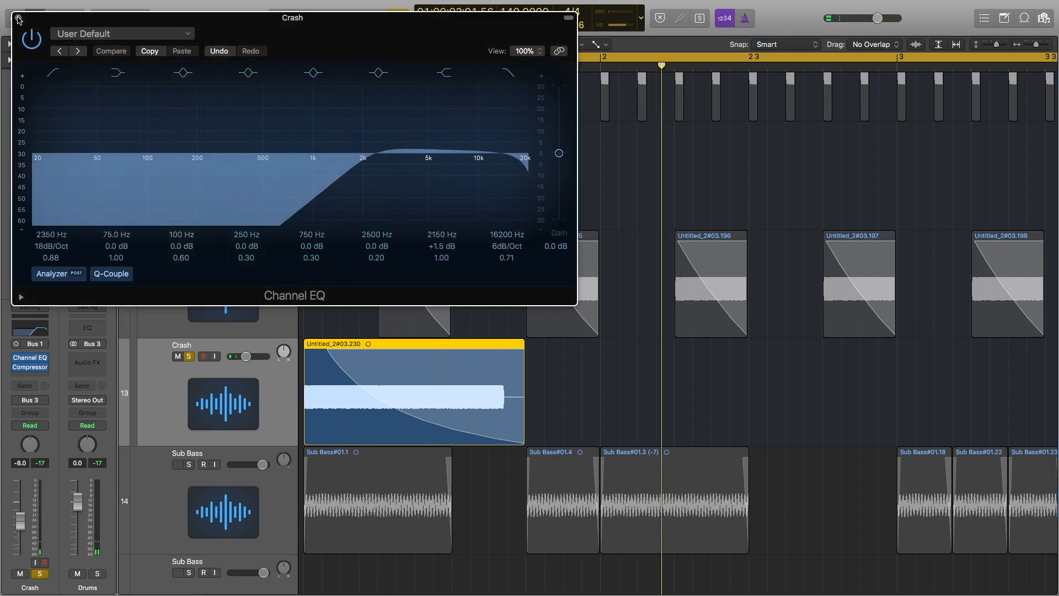
pyautogui.click(20, 19)
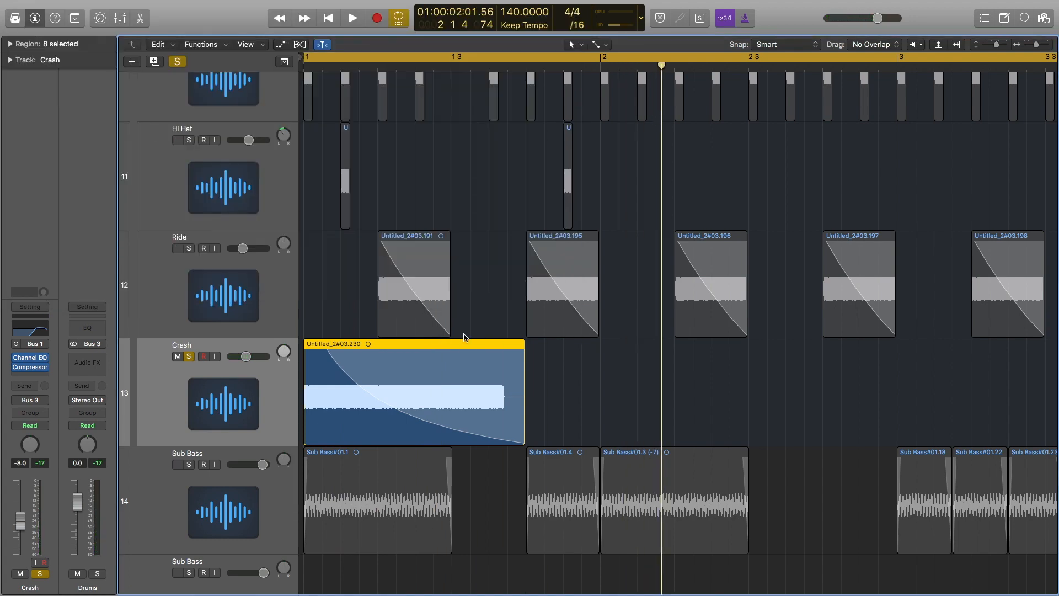
# Turn off cycle mode, solo the Drums stack, and play the full drum pattern from the start.
pyautogui.press('c')
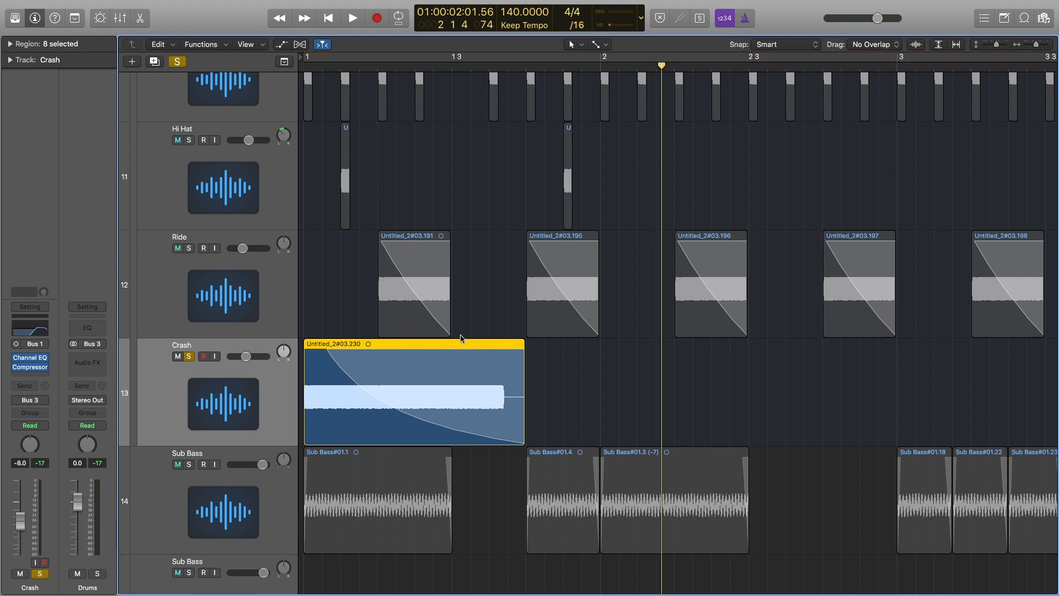
pyautogui.scroll(-10, 462, 338)
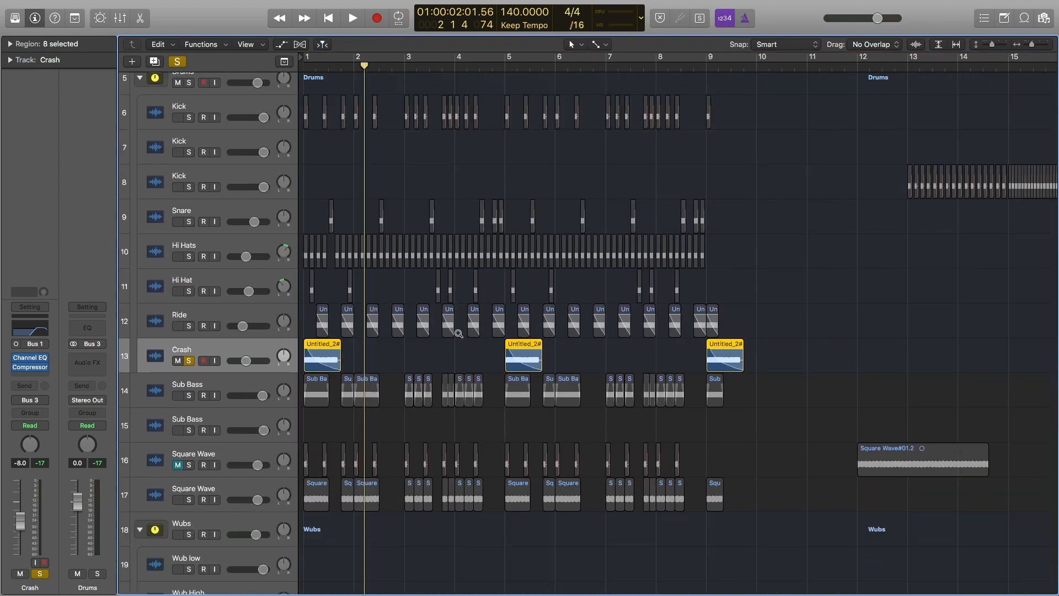
pyautogui.scroll(-8, 458, 334)
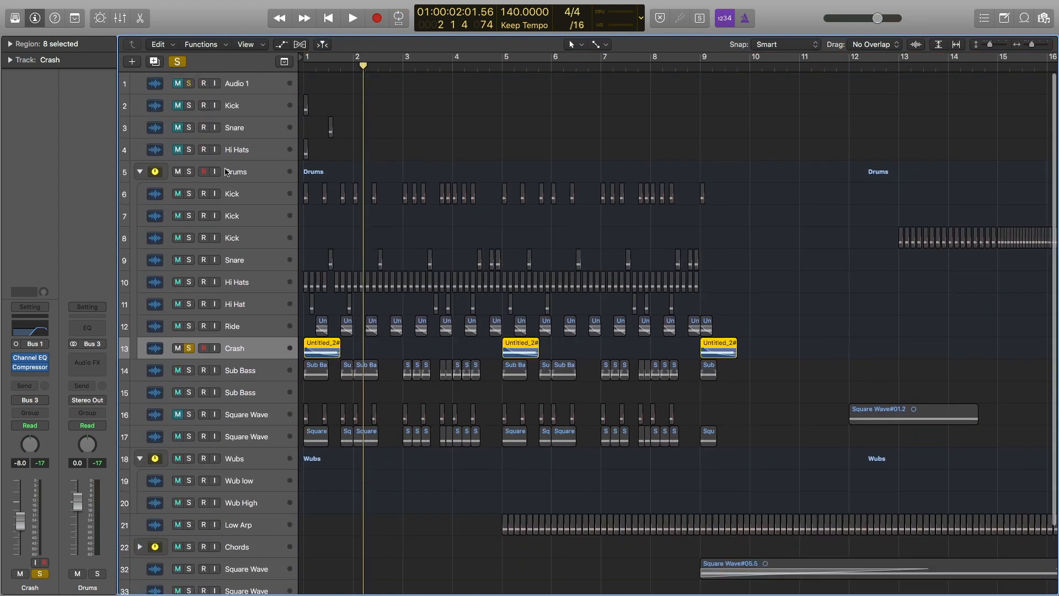
pyautogui.click(189, 171)
pyautogui.press('Return')
pyautogui.press('space')
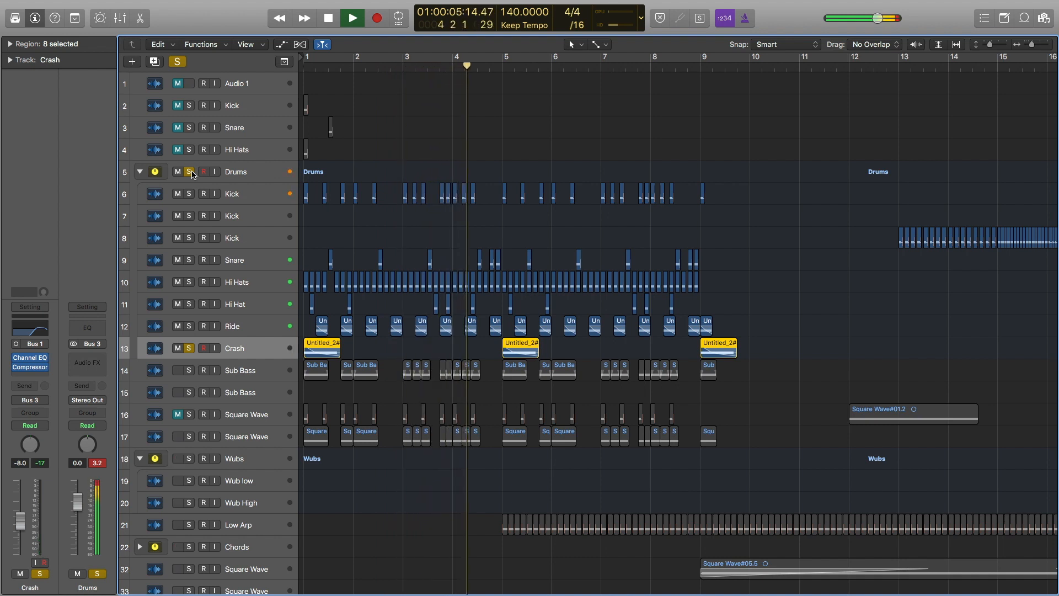
pyautogui.press('space')
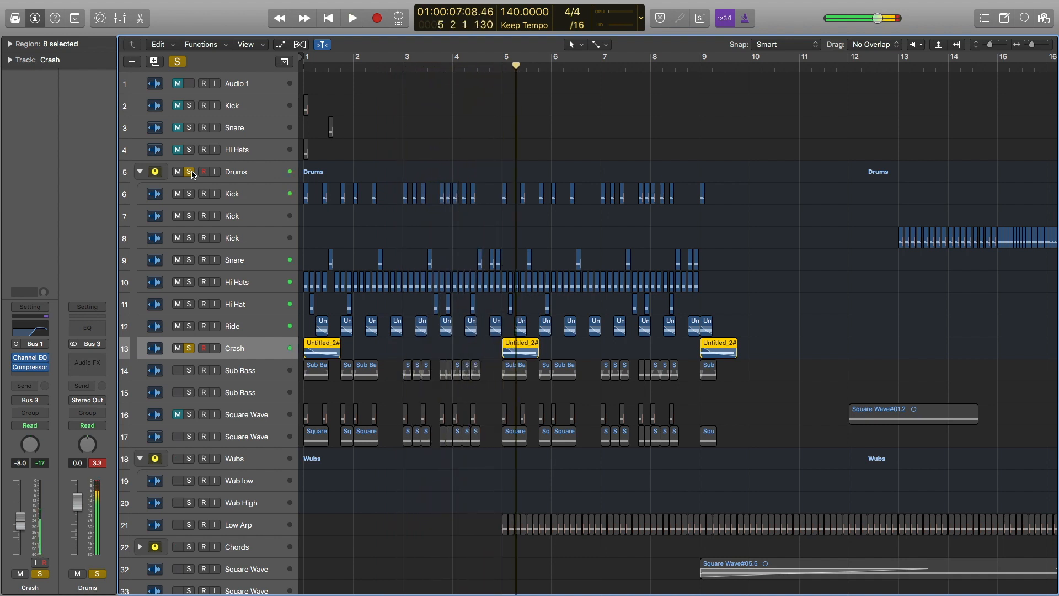